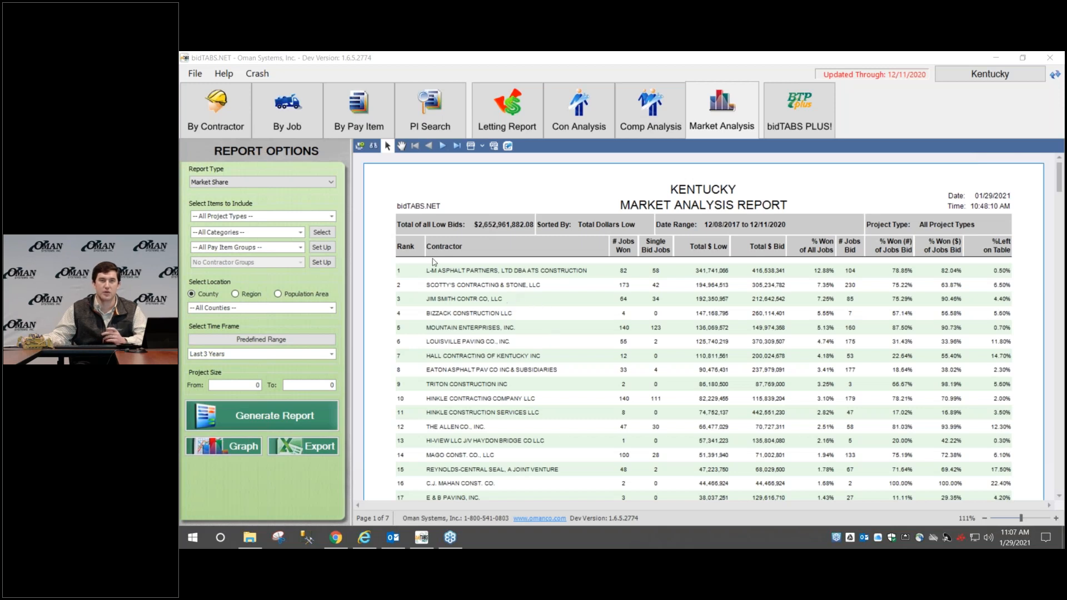
Step: Review the report type, project type, category and county choices available for the Market Analysis report
{"action": "left_click", "coordinate": [318, 187]}
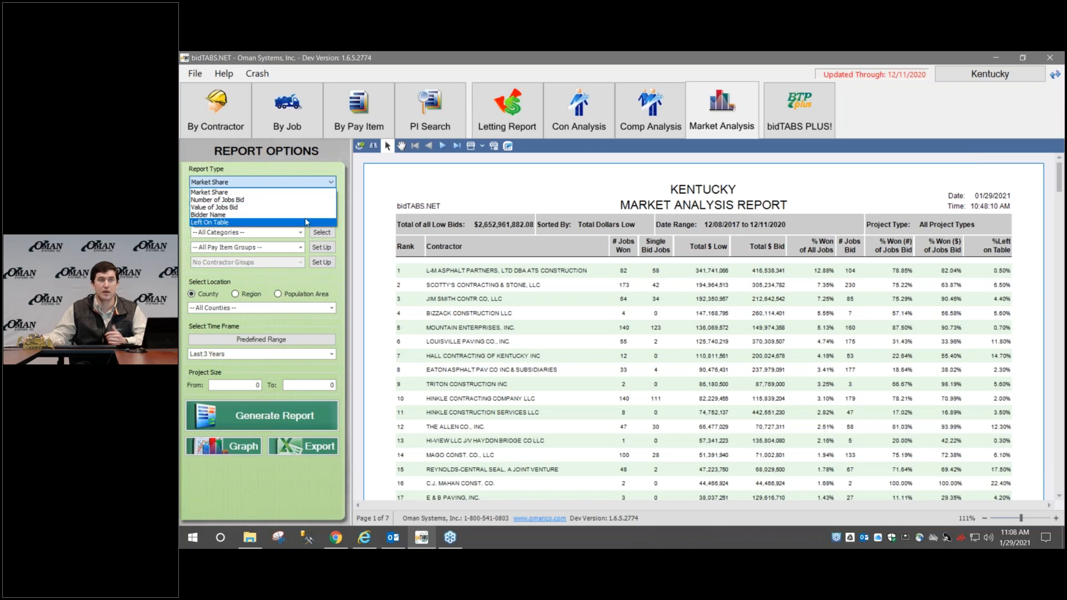
{"action": "left_click", "coordinate": [317, 174]}
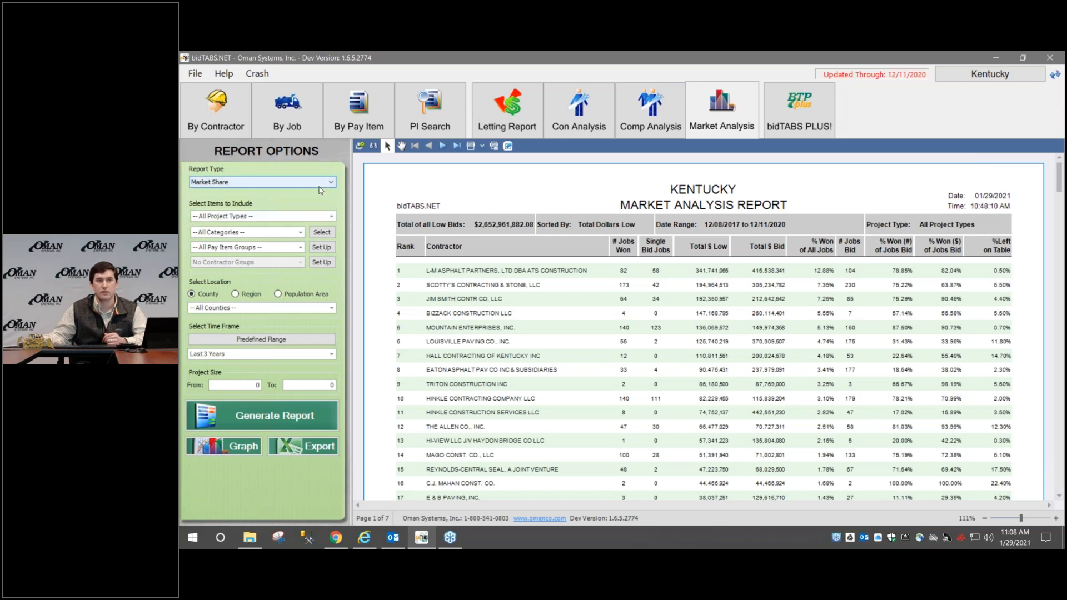
{"action": "left_click", "coordinate": [328, 217]}
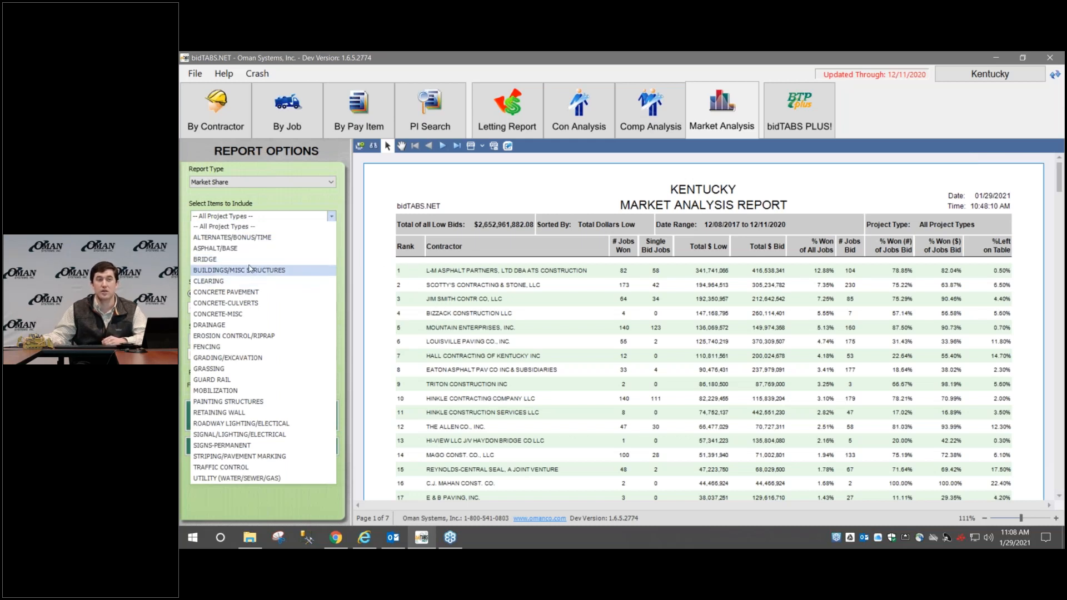
{"action": "left_click", "coordinate": [285, 204]}
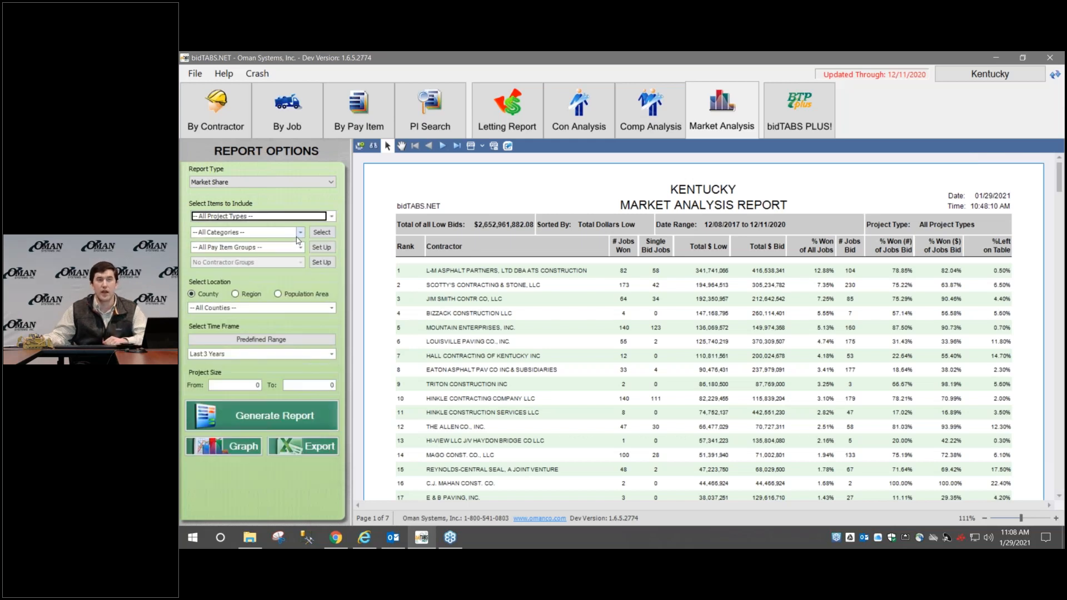
{"action": "left_click", "coordinate": [299, 234]}
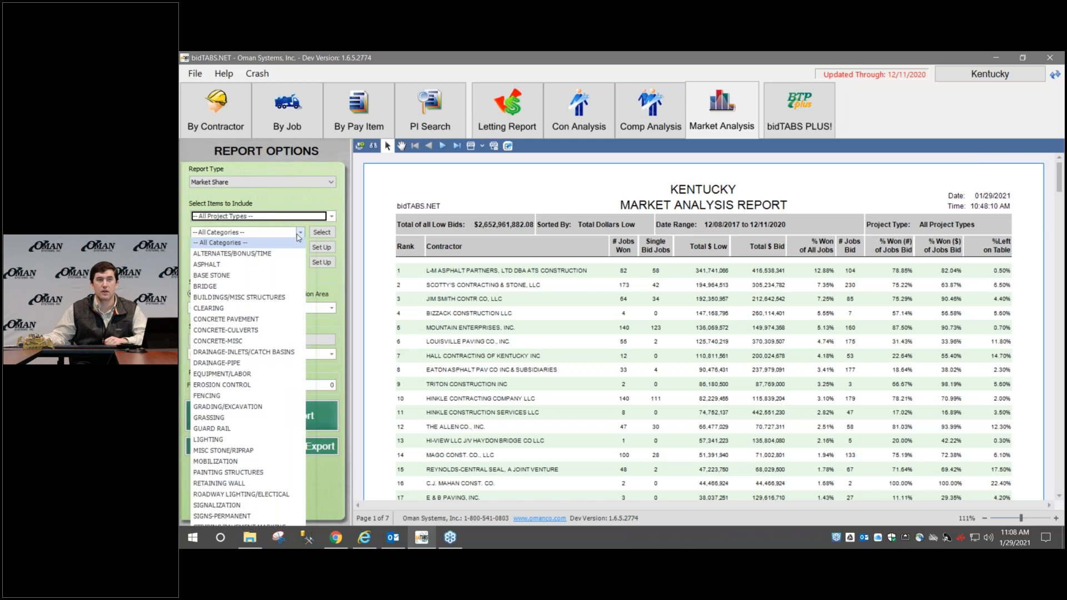
{"action": "left_click", "coordinate": [300, 235]}
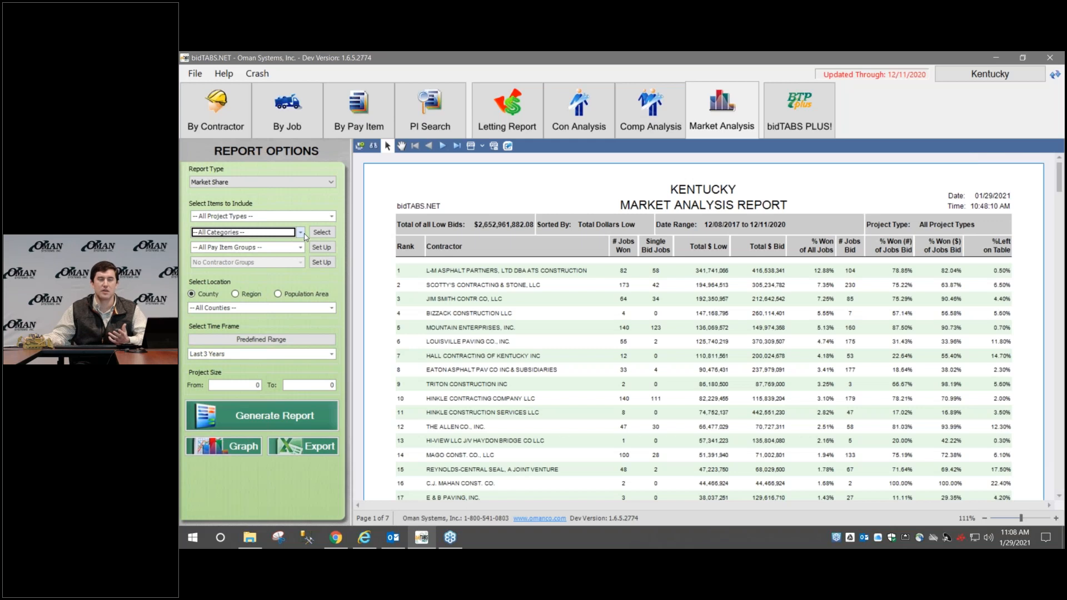
{"action": "left_click", "coordinate": [300, 233]}
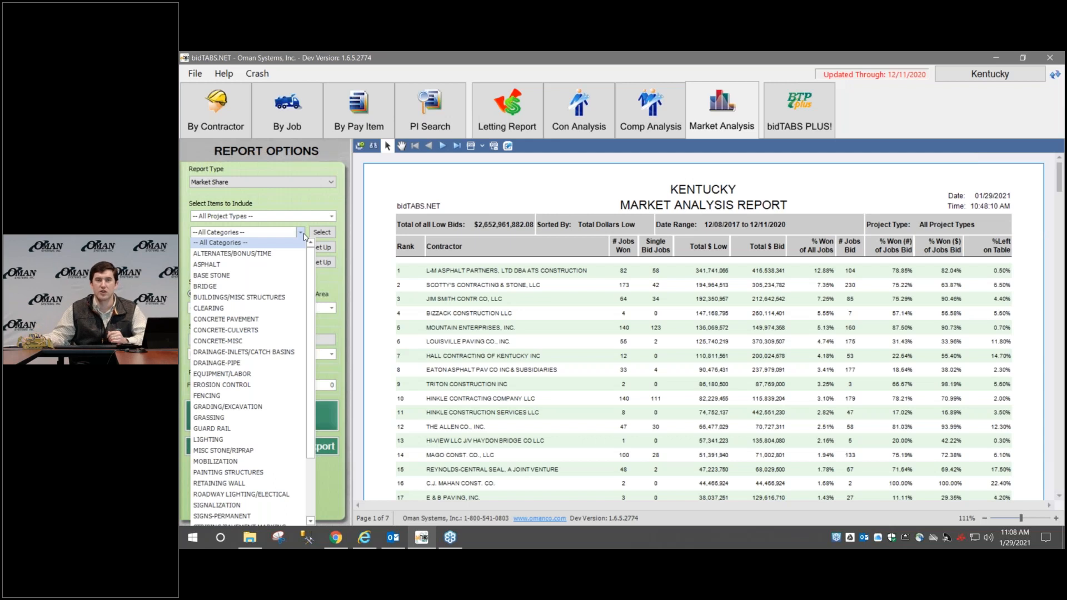
{"action": "left_click", "coordinate": [327, 201]}
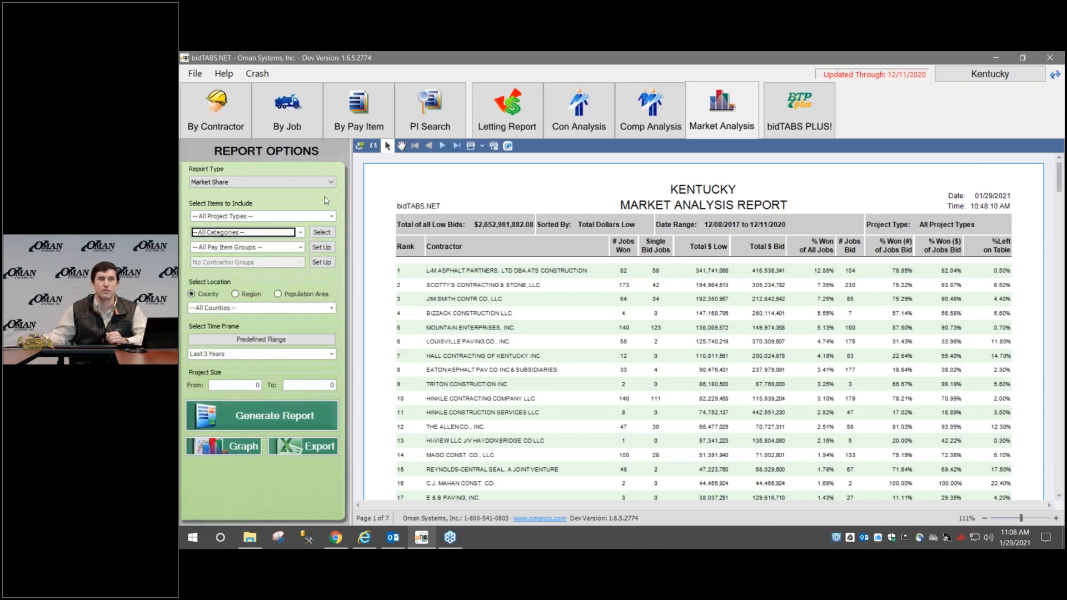
{"action": "left_click", "coordinate": [248, 308]}
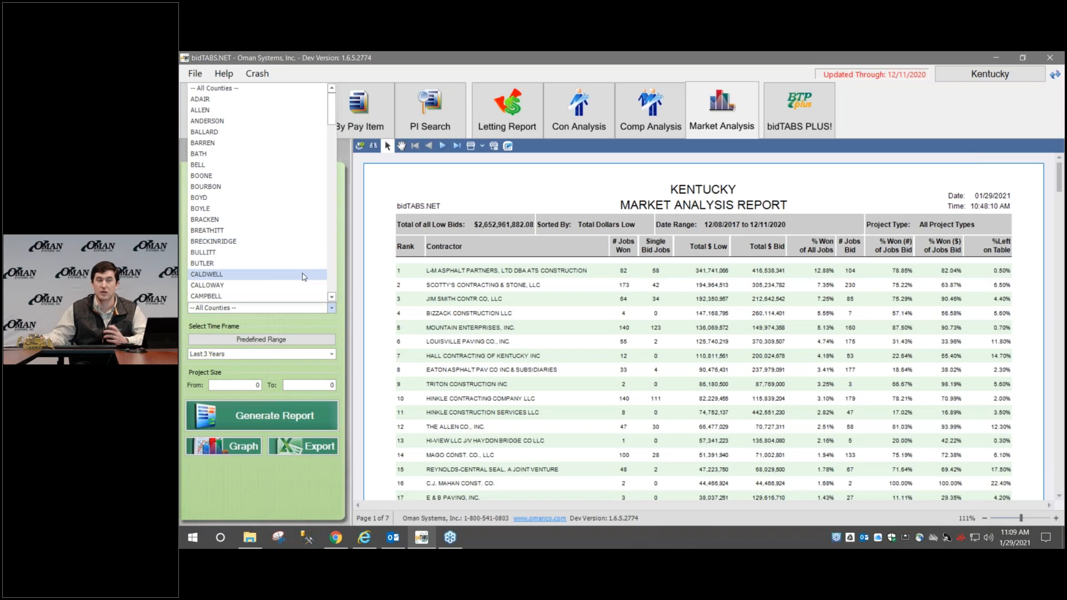
{"action": "left_click", "coordinate": [314, 330]}
Step: Switch the location filter to regions and add a public custom region named Demo 123
{"action": "left_click", "coordinate": [235, 294]}
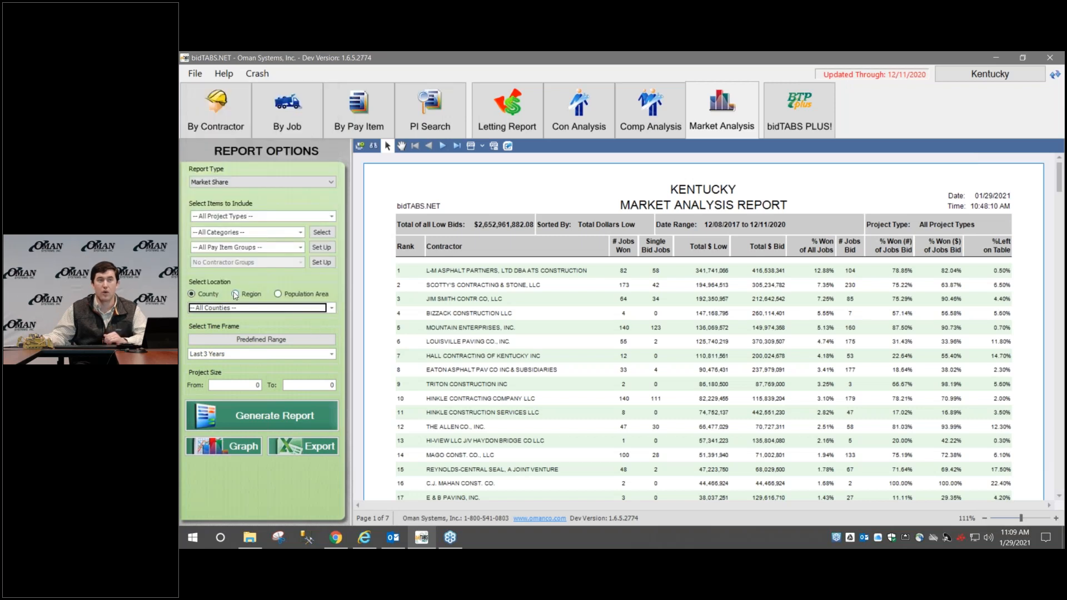
{"action": "left_click", "coordinate": [243, 308]}
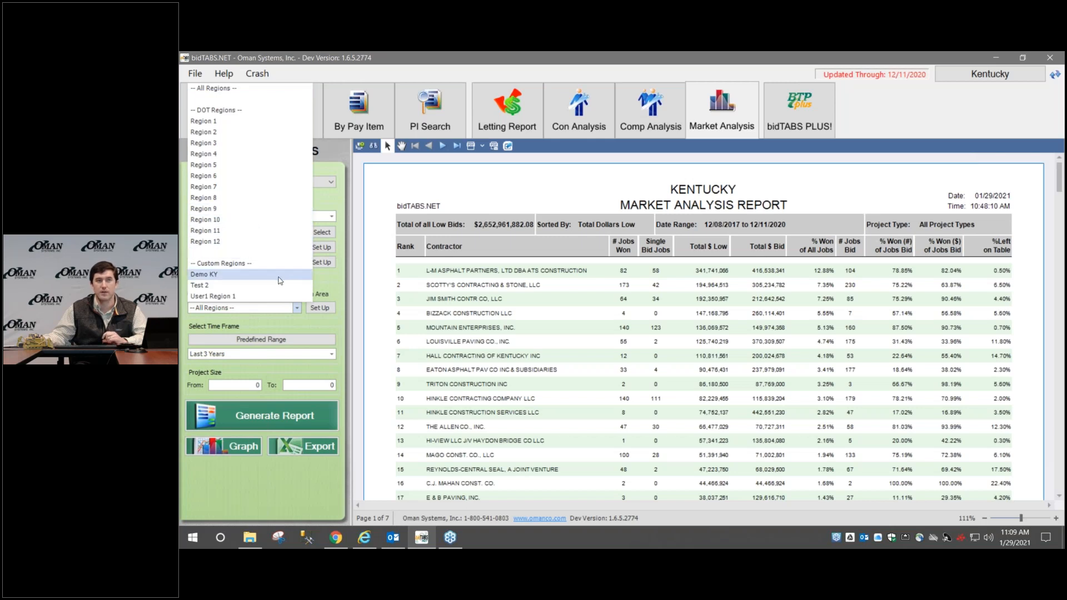
{"action": "left_click", "coordinate": [290, 322]}
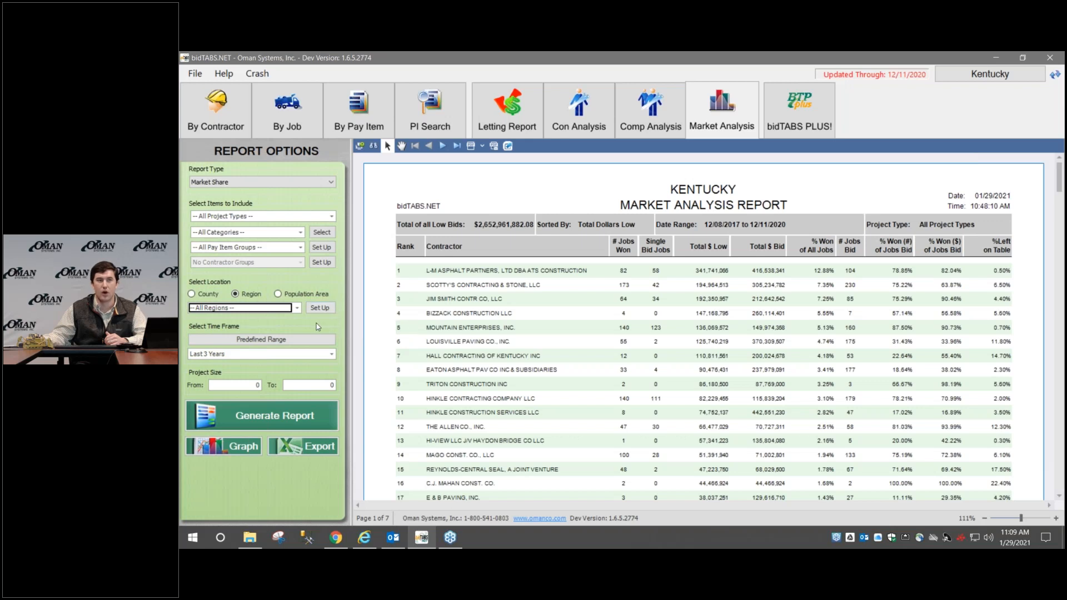
{"action": "left_click", "coordinate": [324, 310]}
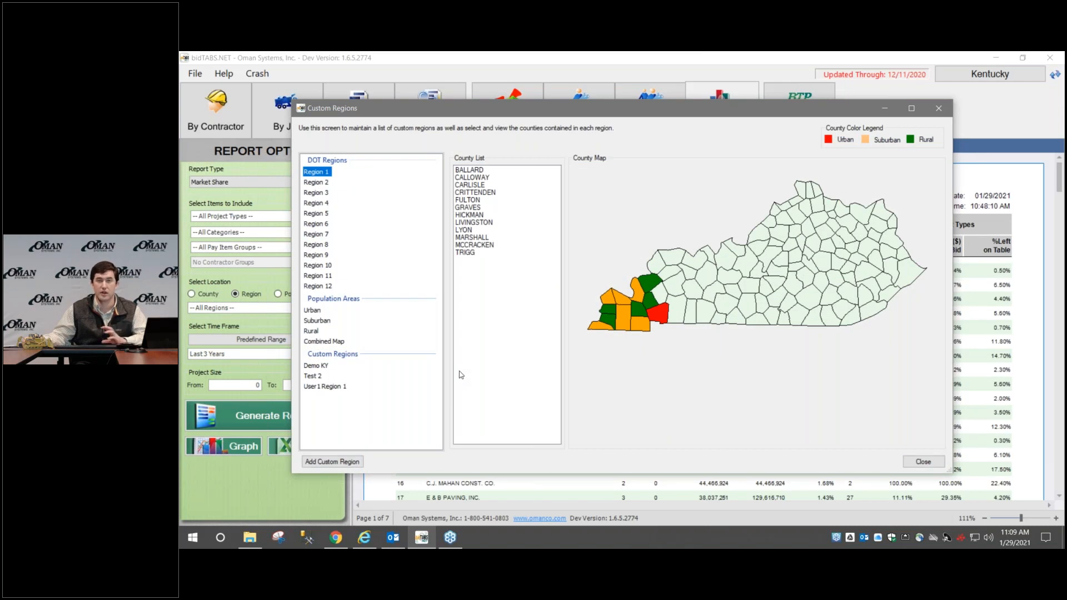
{"action": "left_click", "coordinate": [350, 462]}
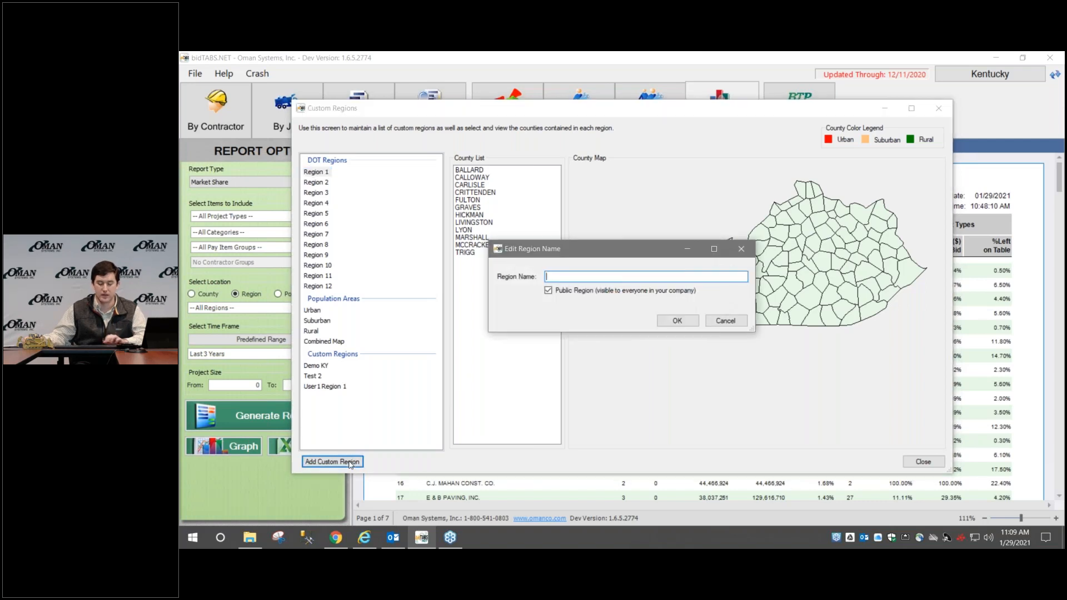
{"action": "type", "text": "De"}
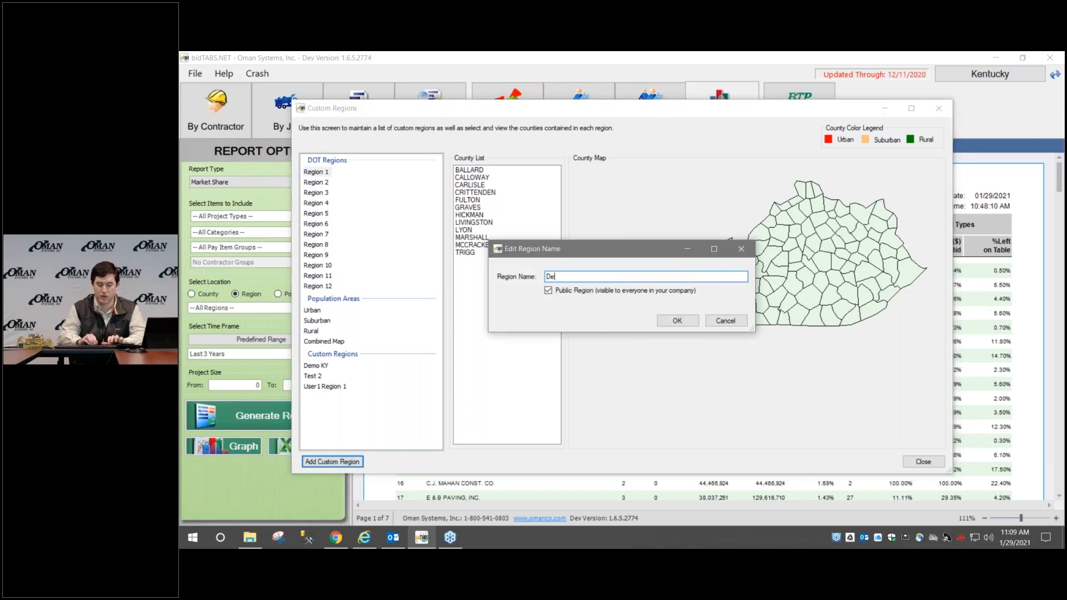
{"action": "type", "text": "mo 123"}
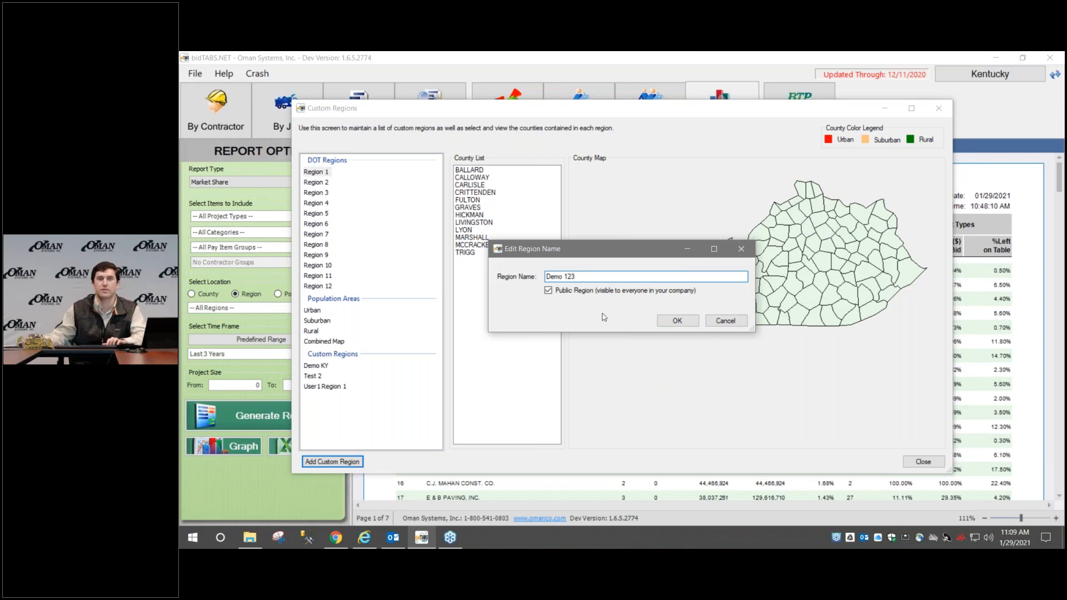
{"action": "left_click", "coordinate": [678, 321]}
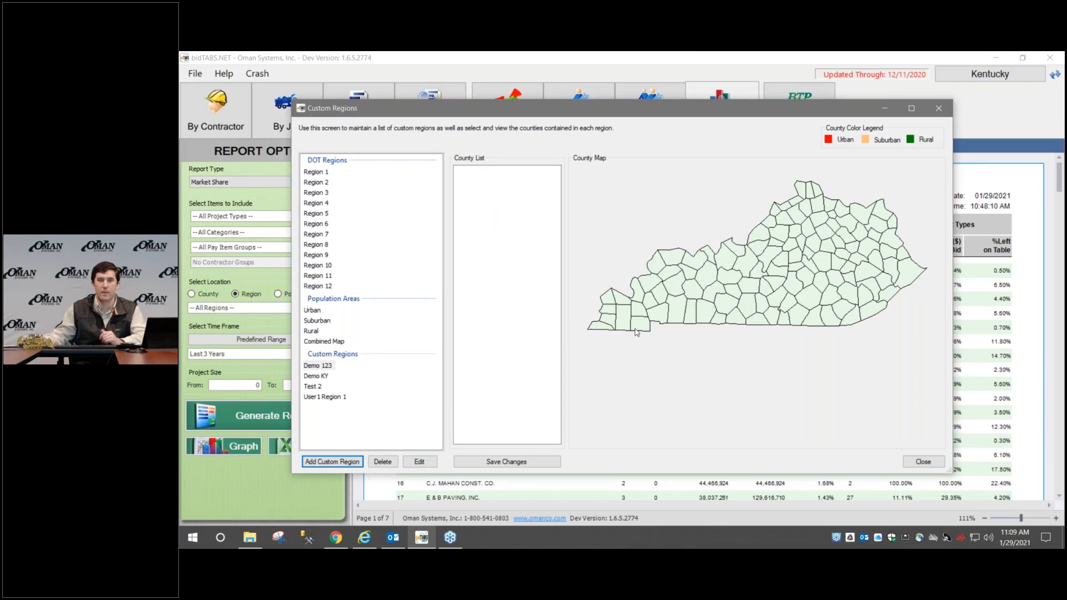
Step: Assign Christian, Todd, Logan, Warren, Butler, Muhlenberg and Simpson counties to the Demo 123 region, save the changes and close the region setup
{"action": "left_click", "coordinate": [682, 319]}
{"action": "left_click", "coordinate": [691, 317]}
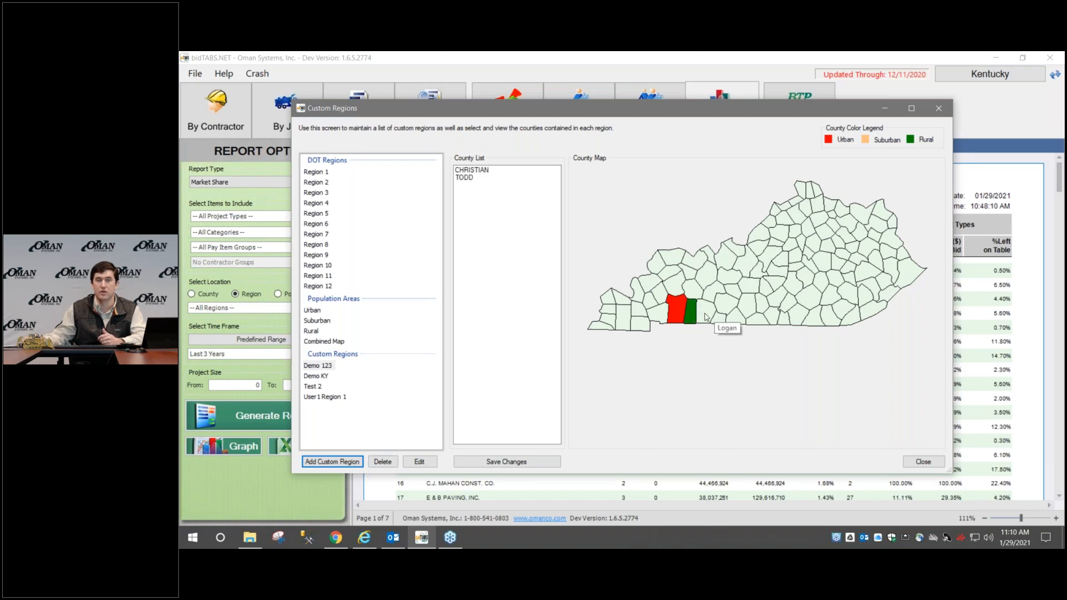
{"action": "left_click", "coordinate": [704, 314]}
{"action": "left_click", "coordinate": [722, 307]}
{"action": "left_click", "coordinate": [713, 292]}
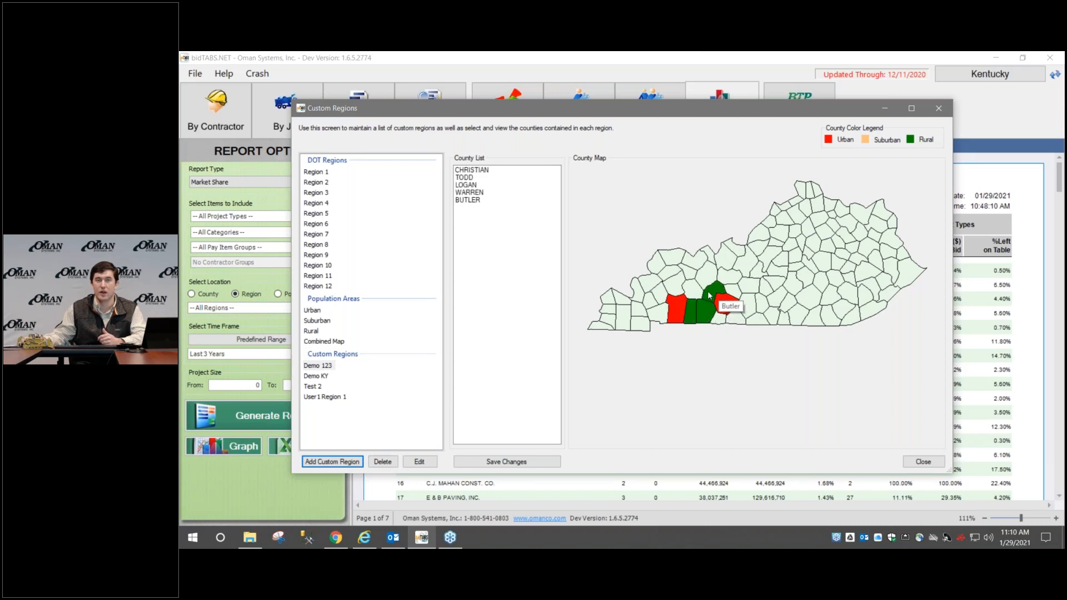
{"action": "left_click", "coordinate": [697, 291]}
{"action": "left_click", "coordinate": [717, 319]}
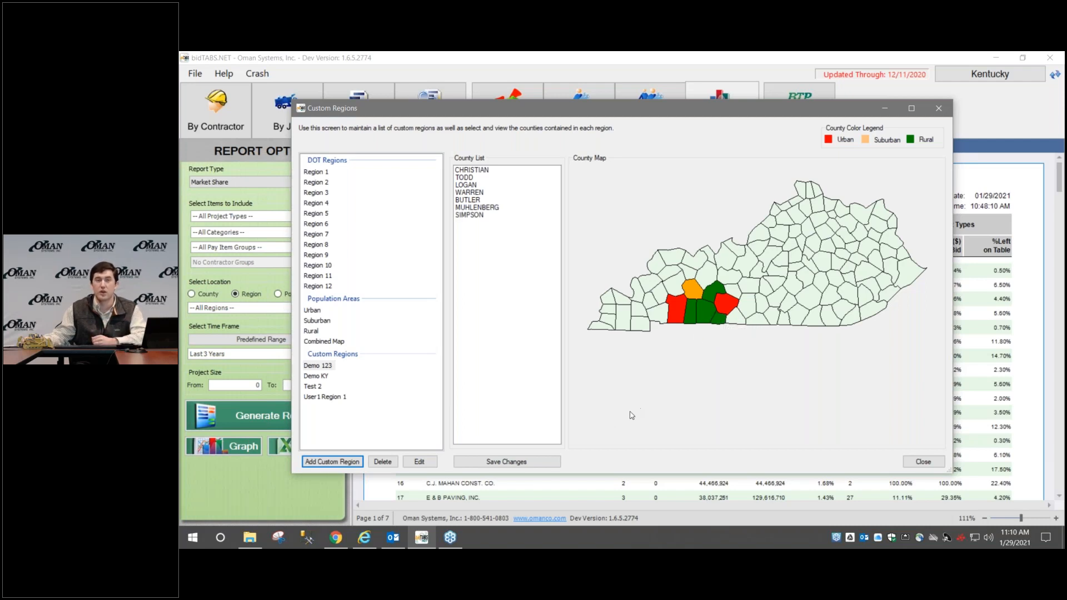
{"action": "left_click", "coordinate": [545, 462]}
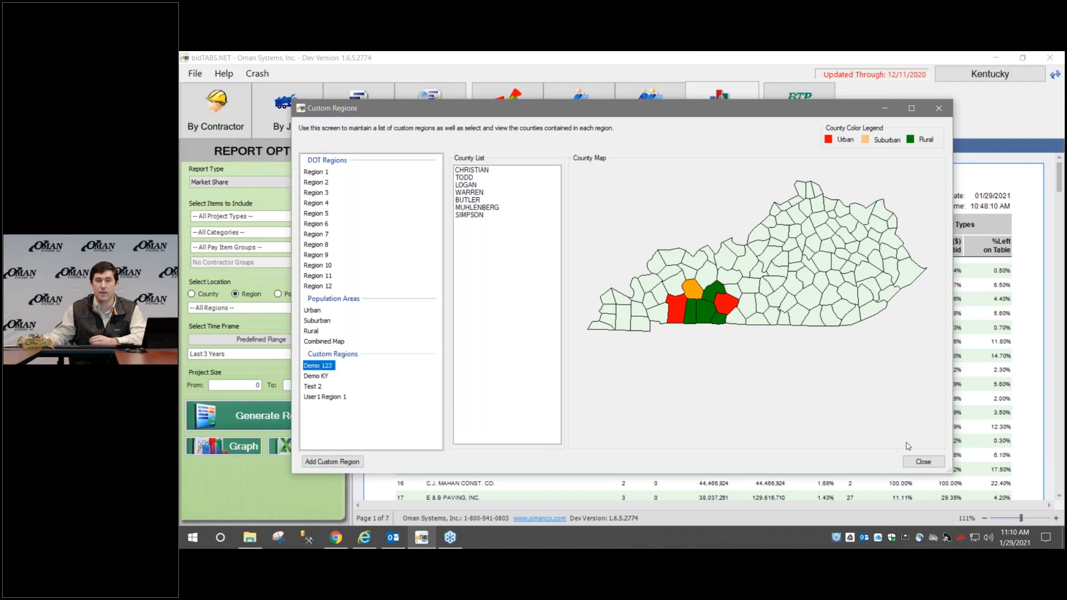
{"action": "left_click", "coordinate": [921, 464]}
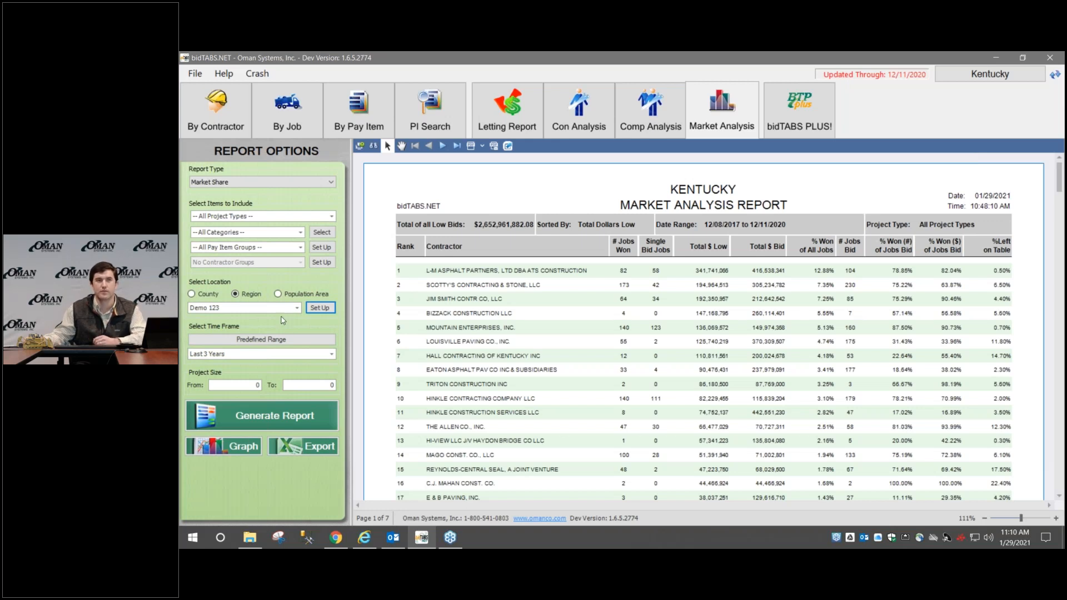
Step: Return the location filter to counties and review the specific-date and specific-year time frame options, ending on the predefined range
{"action": "left_click", "coordinate": [192, 293]}
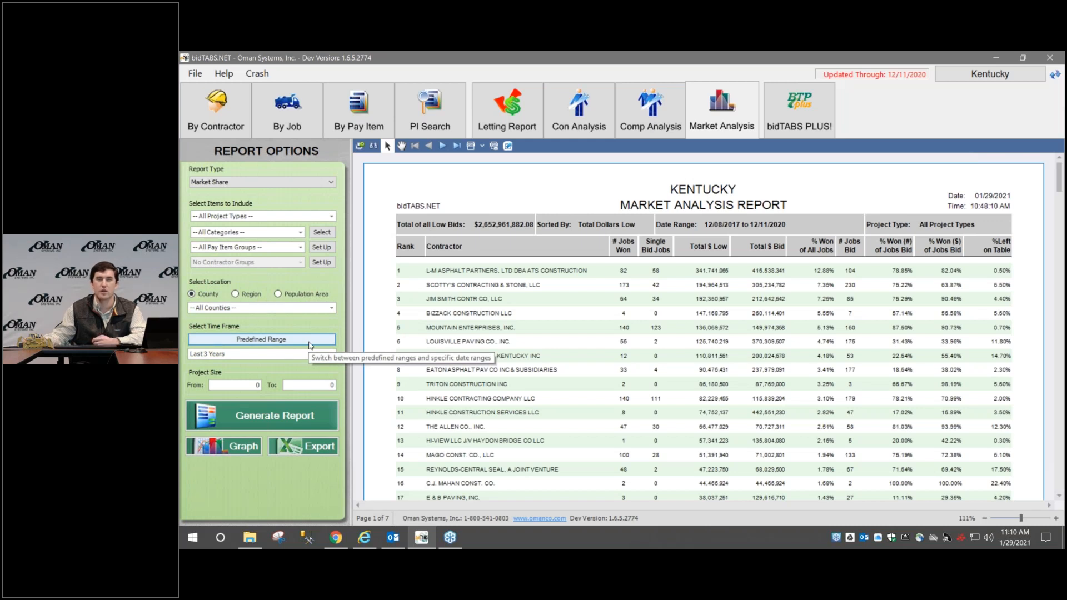
{"action": "left_click", "coordinate": [309, 344]}
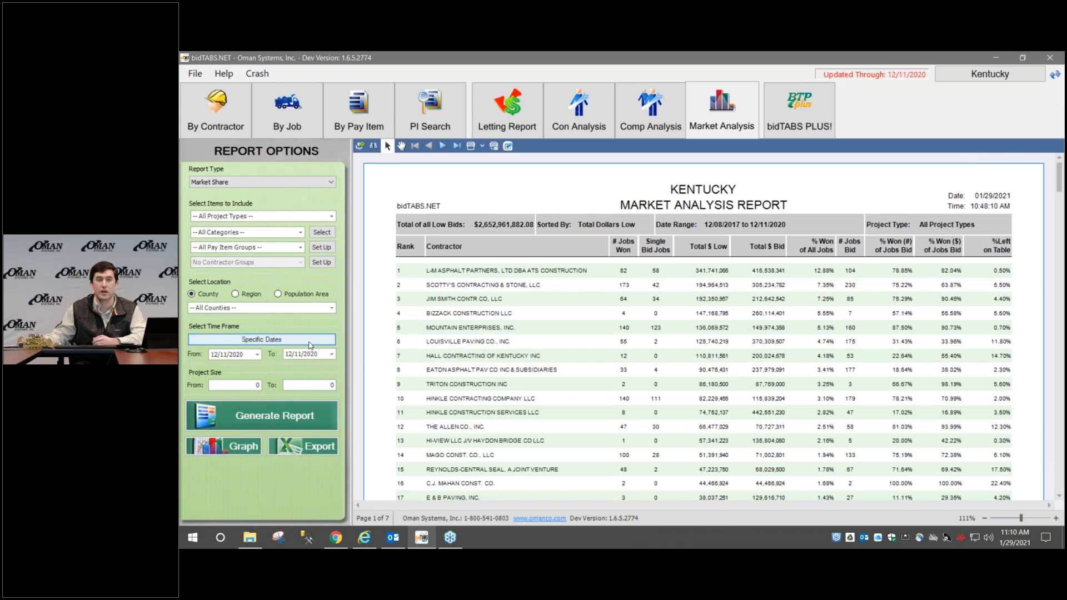
{"action": "left_click", "coordinate": [261, 355]}
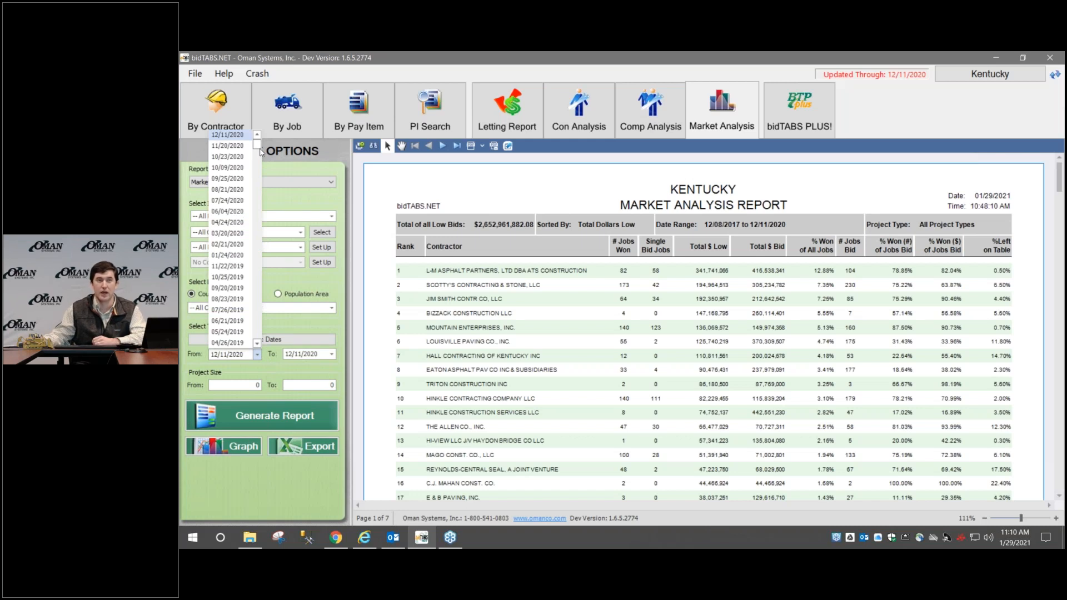
{"action": "left_click_drag", "start_coordinate": [258, 147], "coordinate": [271, 365]}
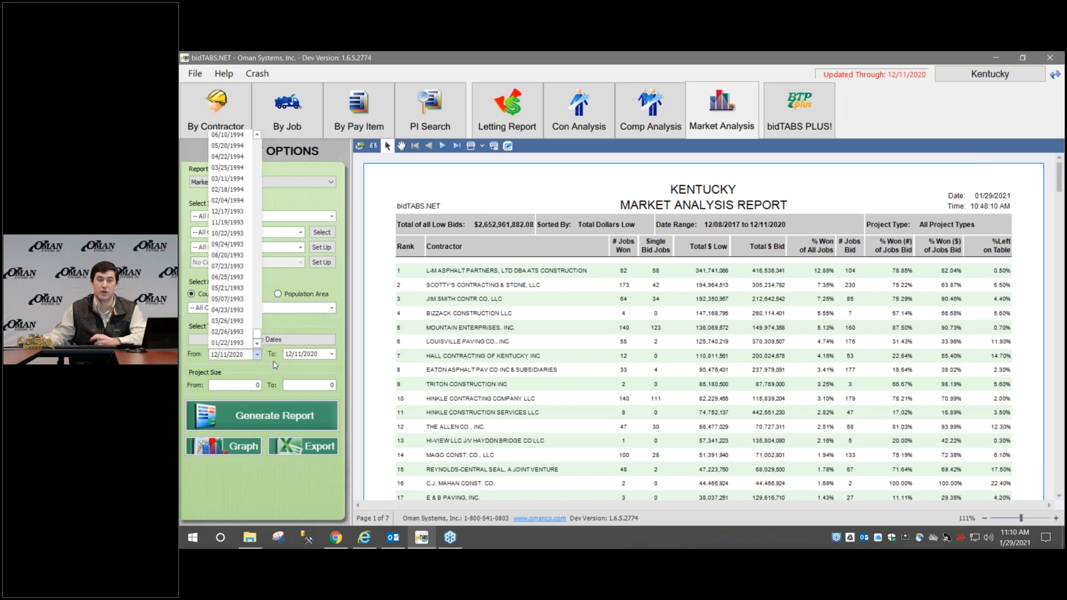
{"action": "left_click", "coordinate": [275, 360]}
{"action": "left_click", "coordinate": [272, 340]}
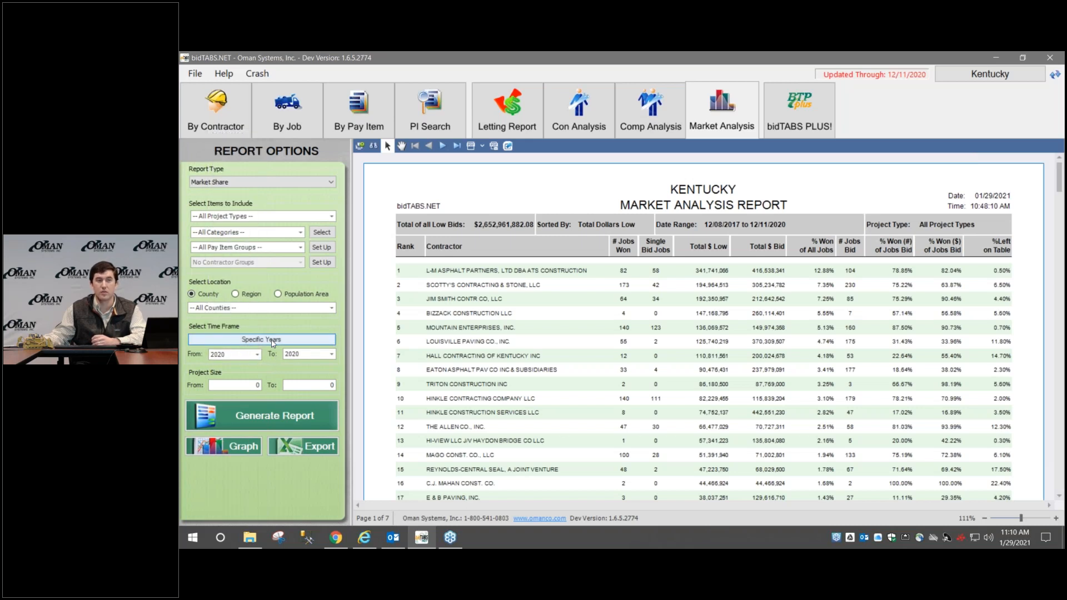
{"action": "left_click", "coordinate": [273, 340]}
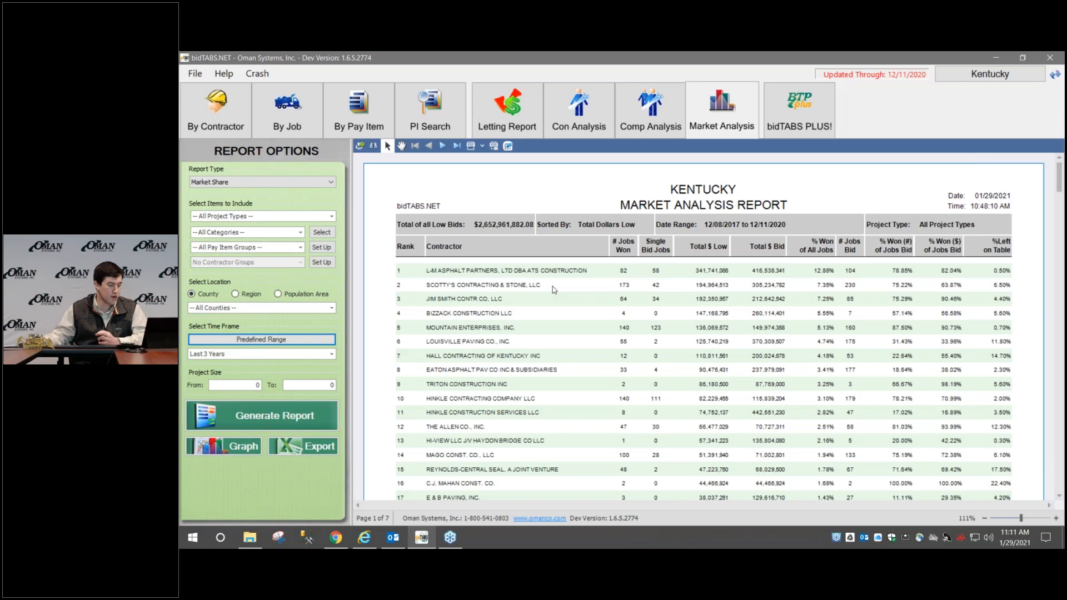
Step: Generate a Competitor Analysis report for Scotty's Contracting & Stone, LLC
{"action": "left_click", "coordinate": [652, 114]}
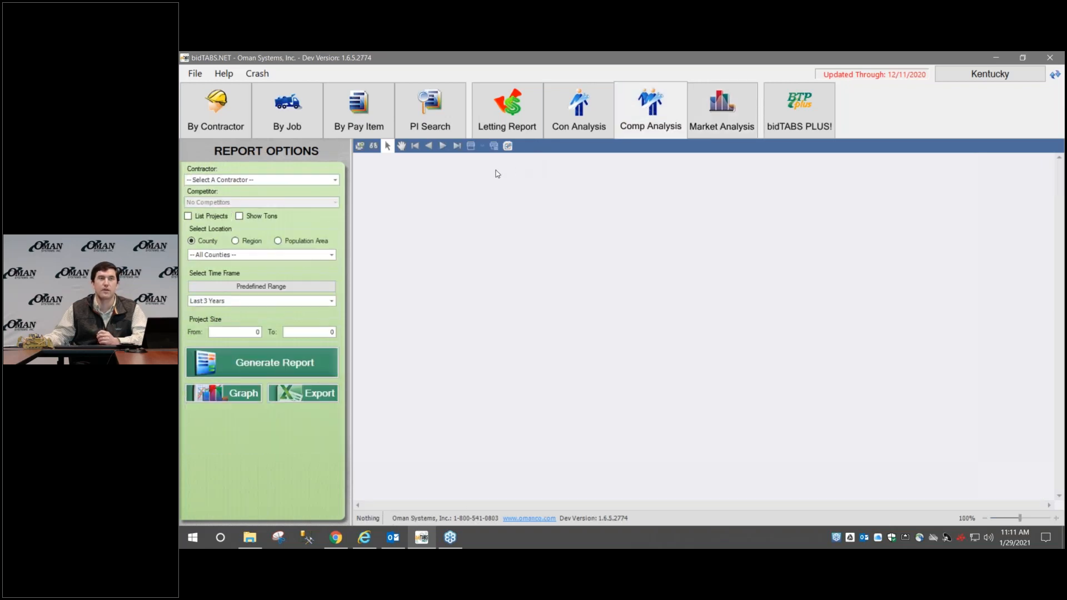
{"action": "left_click", "coordinate": [335, 180]}
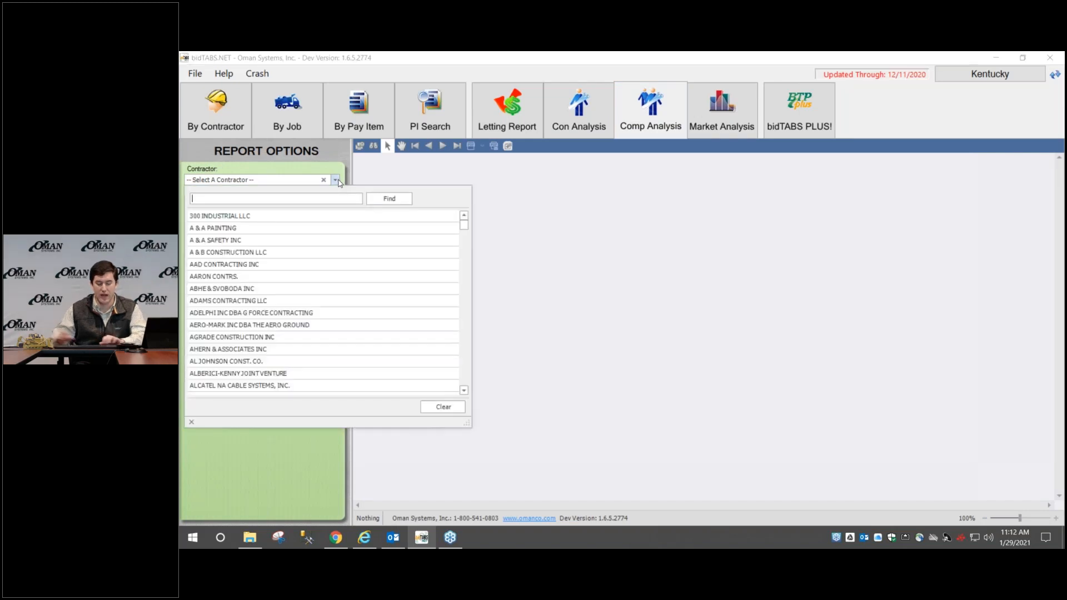
{"action": "type", "text": "scotty"}
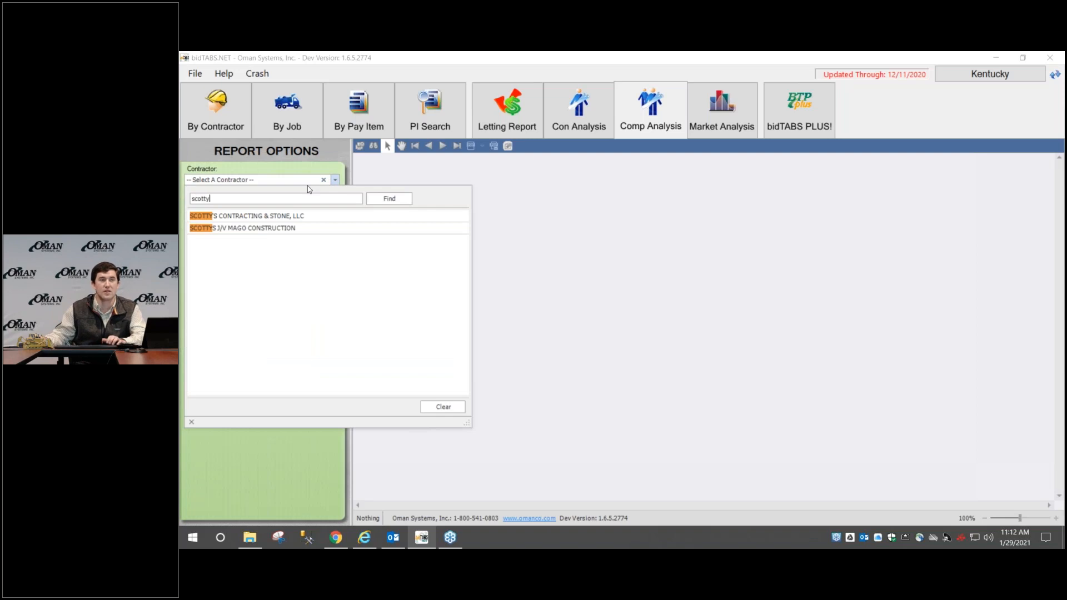
{"action": "left_click", "coordinate": [287, 217]}
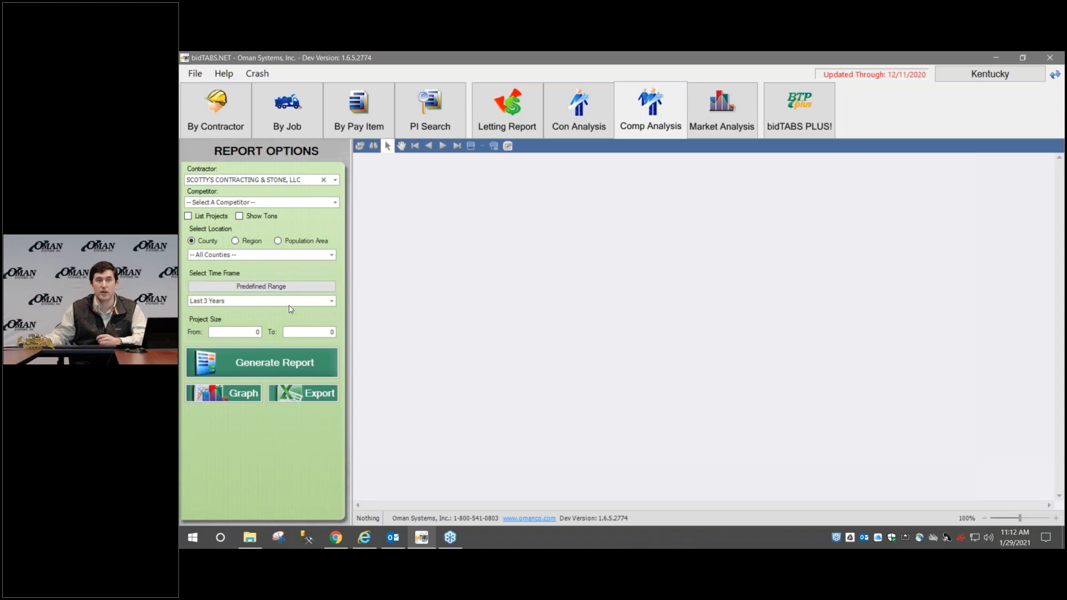
{"action": "left_click", "coordinate": [268, 367]}
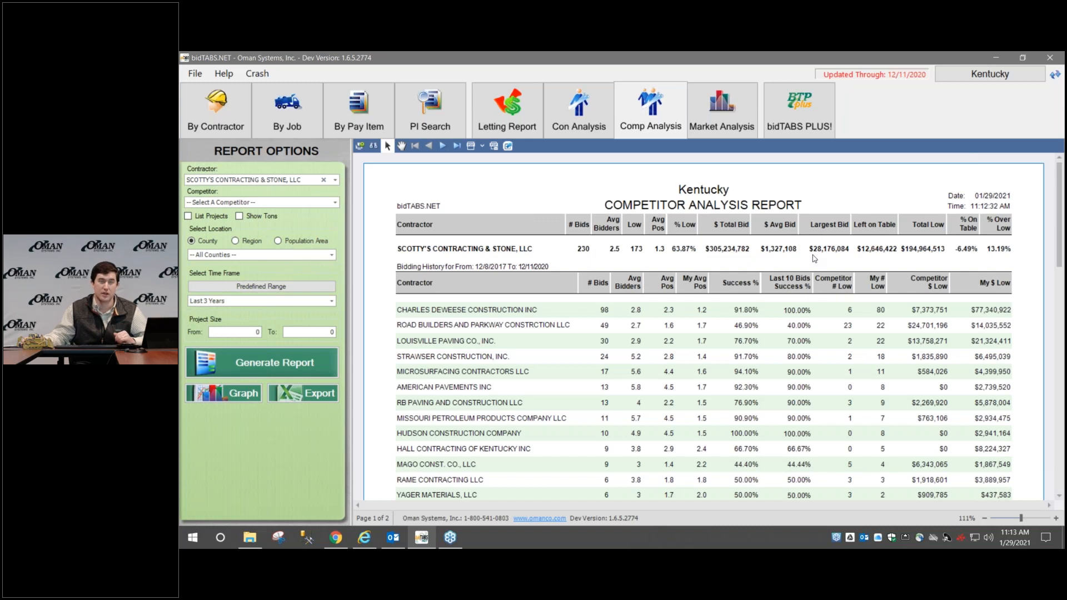
Step: Start a new bidTABS PLUS project in the Demo folder for Kentucky with the project ID 2020-1036
{"action": "left_click", "coordinate": [806, 120]}
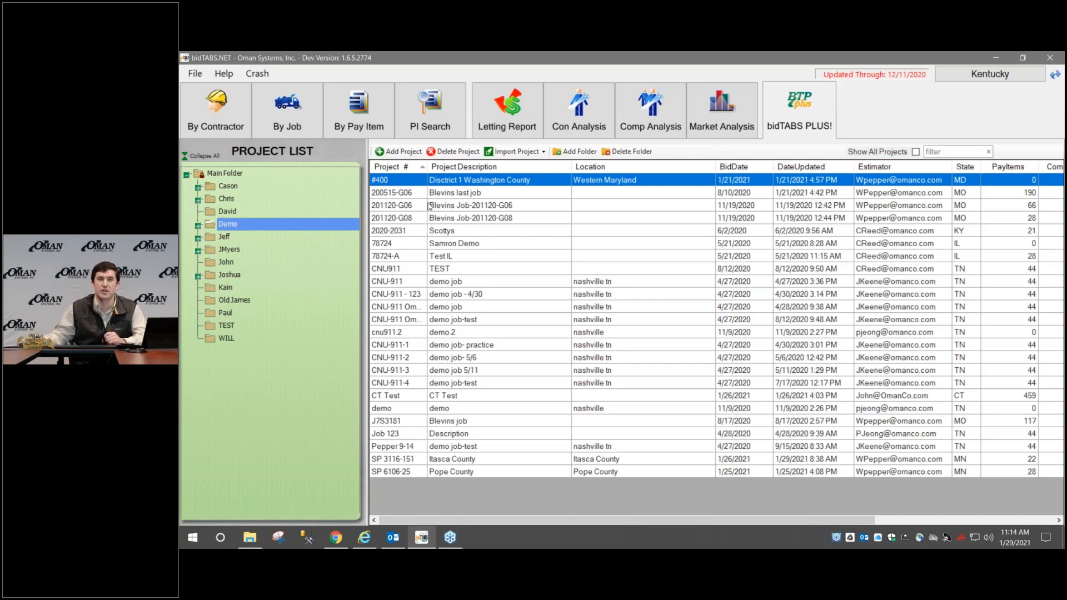
{"action": "left_click", "coordinate": [409, 152]}
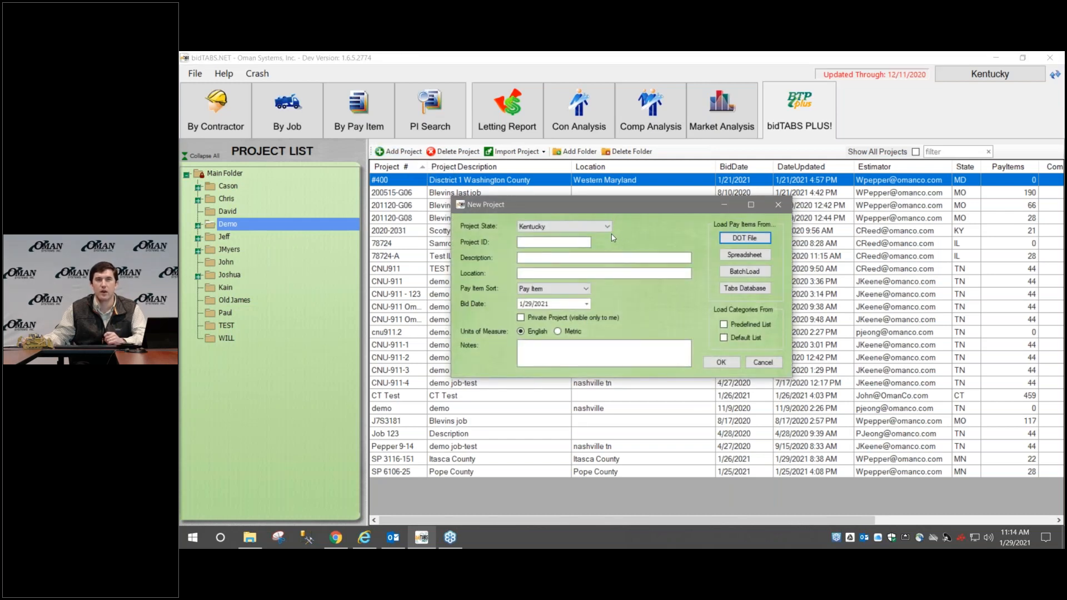
{"action": "left_click", "coordinate": [607, 227]}
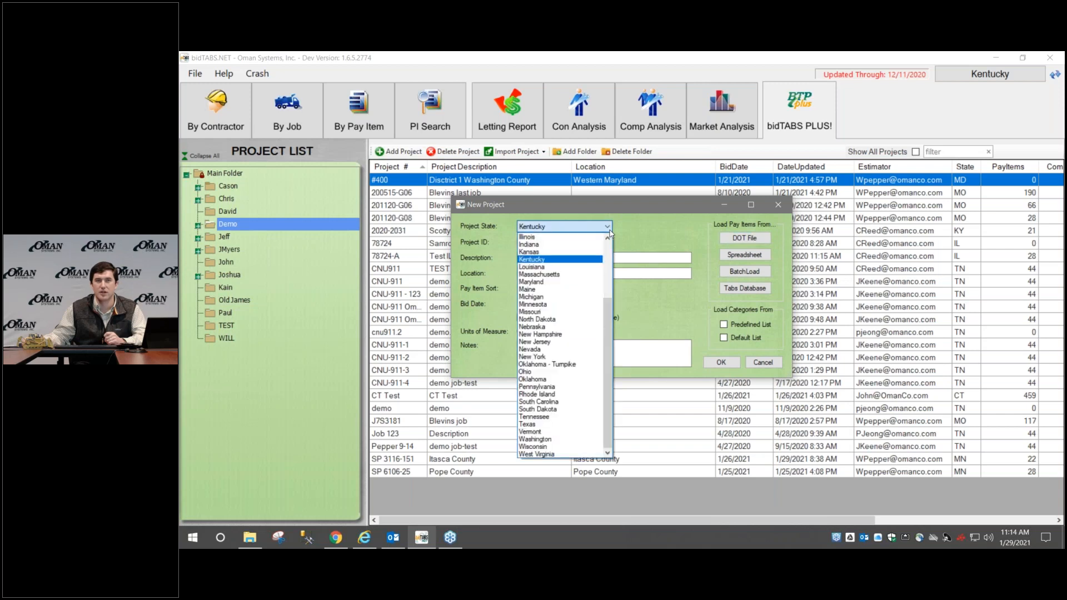
{"action": "left_click", "coordinate": [609, 232]}
{"action": "left_click", "coordinate": [562, 241]}
{"action": "left_click", "coordinate": [562, 242]}
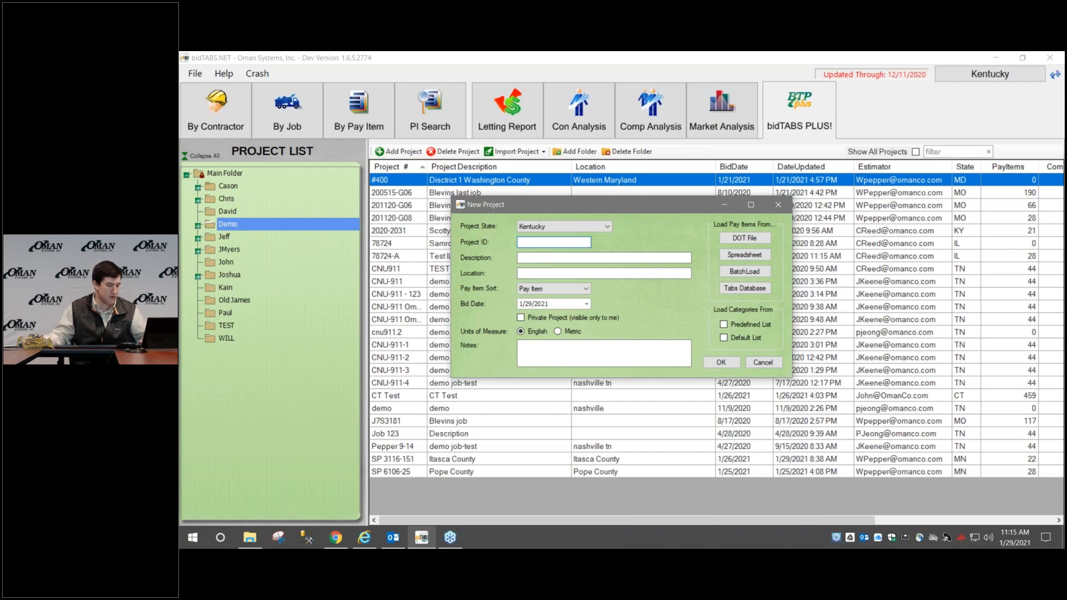
{"action": "type", "text": "2020-1036"}
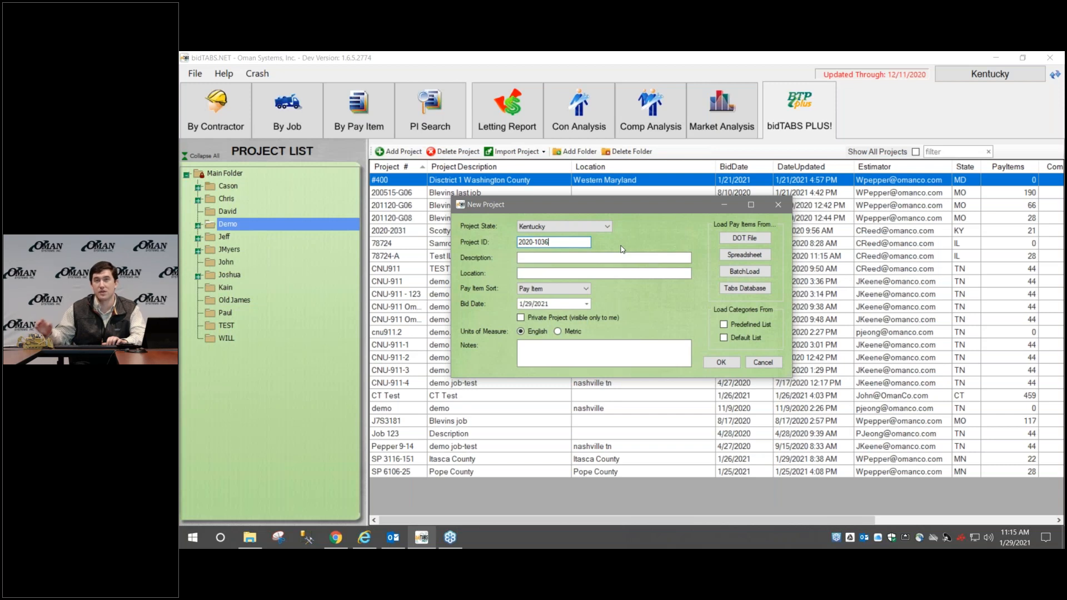
Step: Set the new project's description and location to Larue County and keep its pay items sorted by Pay Item
{"action": "left_click", "coordinate": [592, 258]}
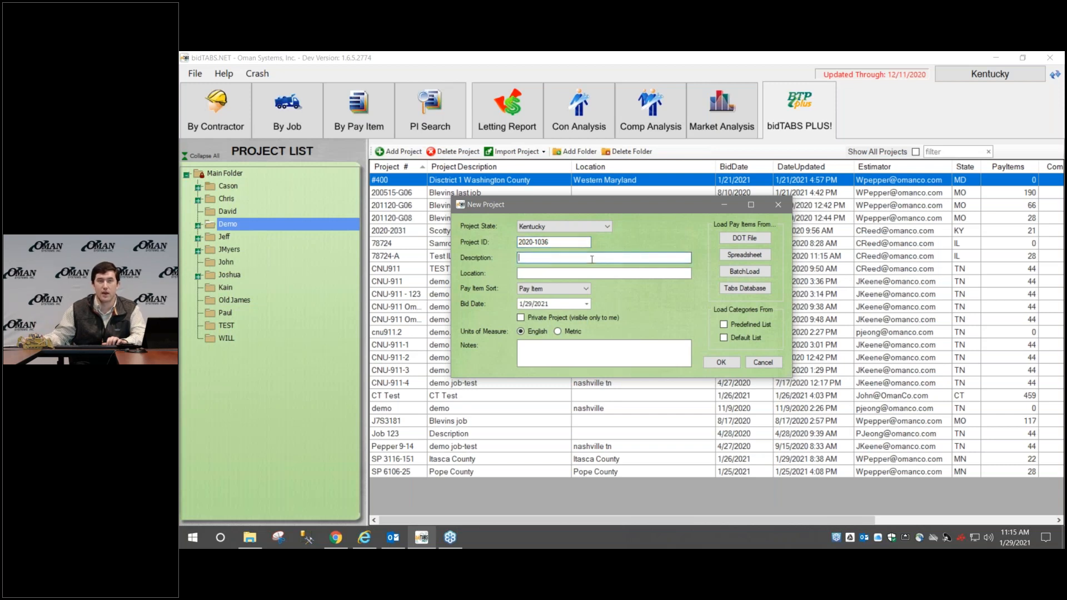
{"action": "type", "text": "Larue"}
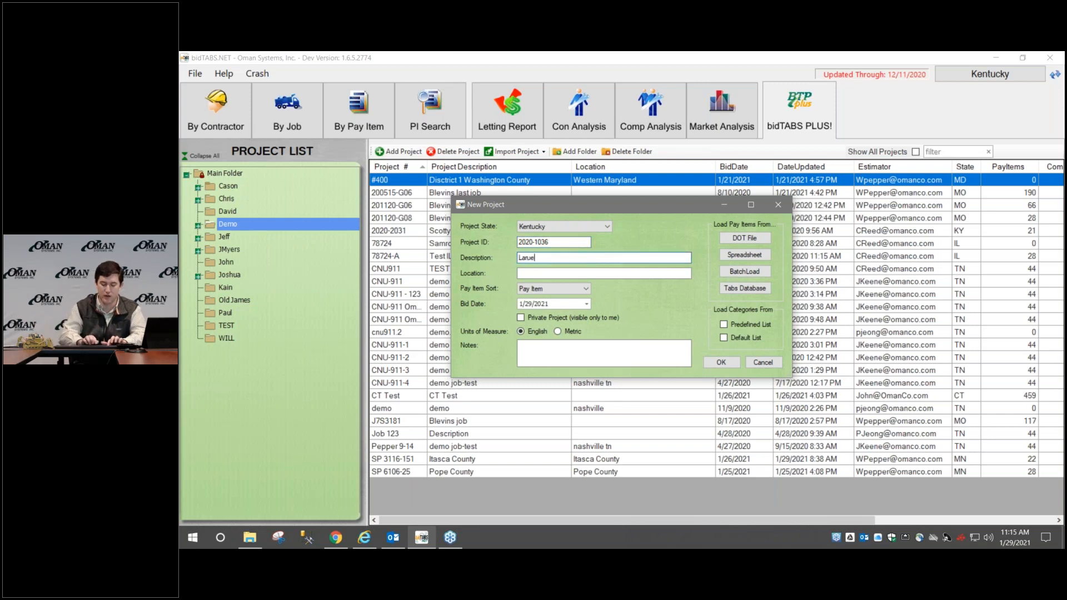
{"action": "type", "text": " County"}
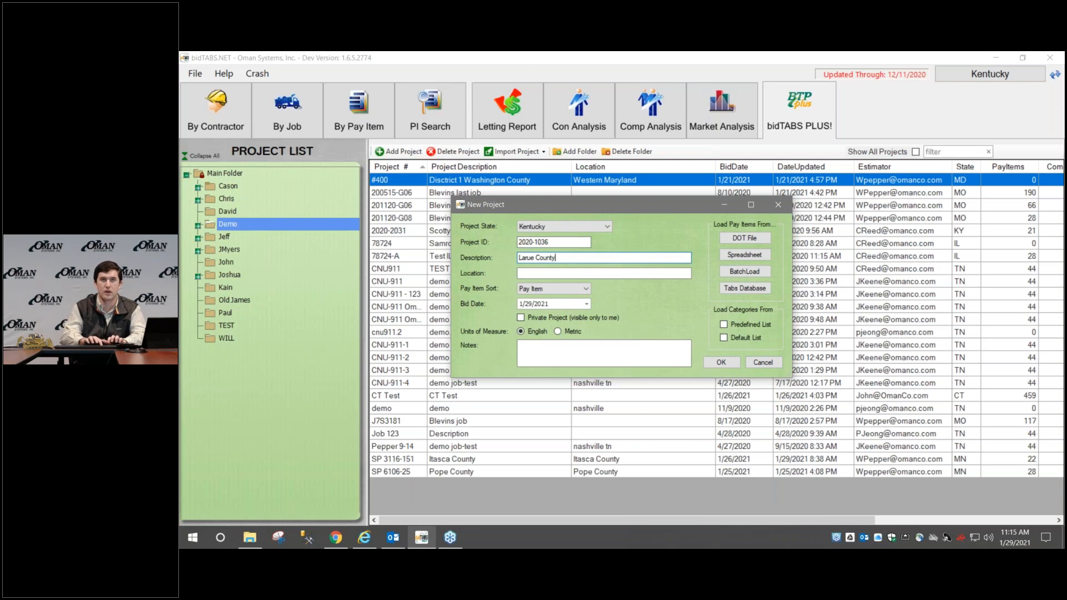
{"action": "key", "text": "Tab"}
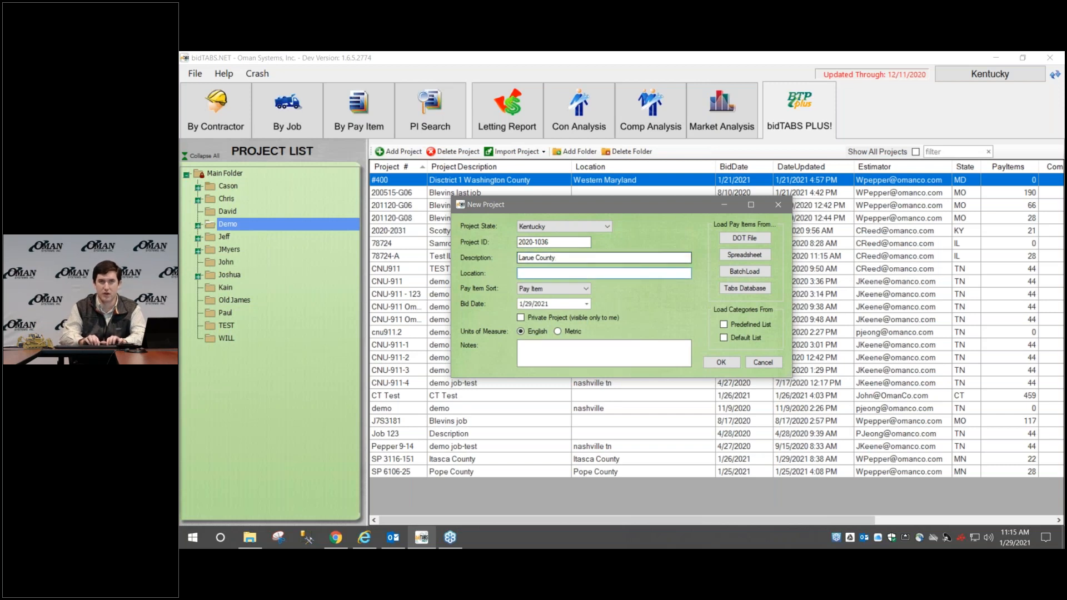
{"action": "type", "text": "Larue County"}
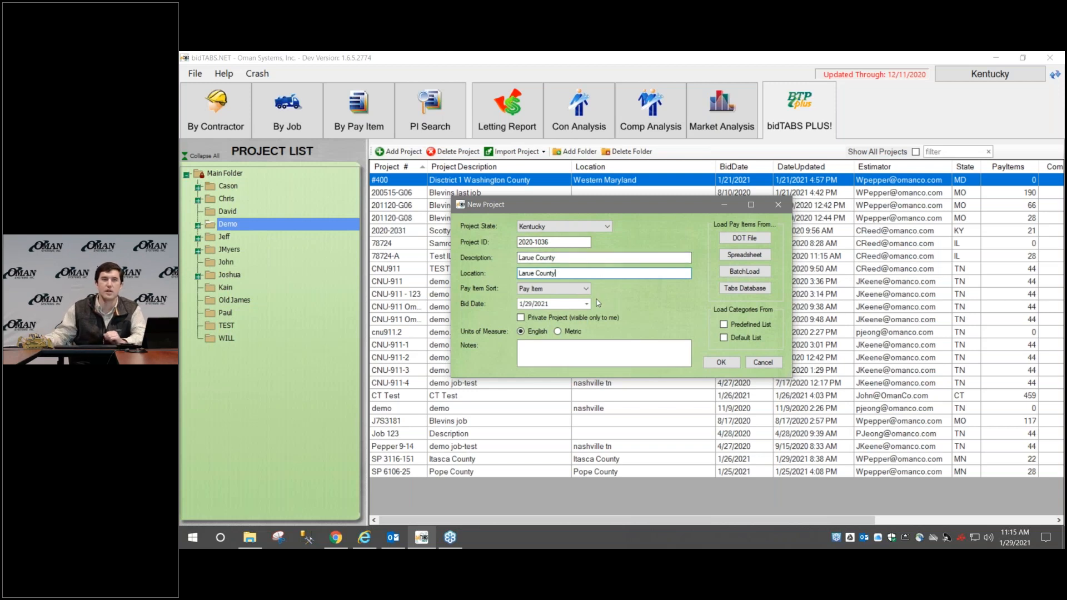
{"action": "left_click", "coordinate": [586, 289]}
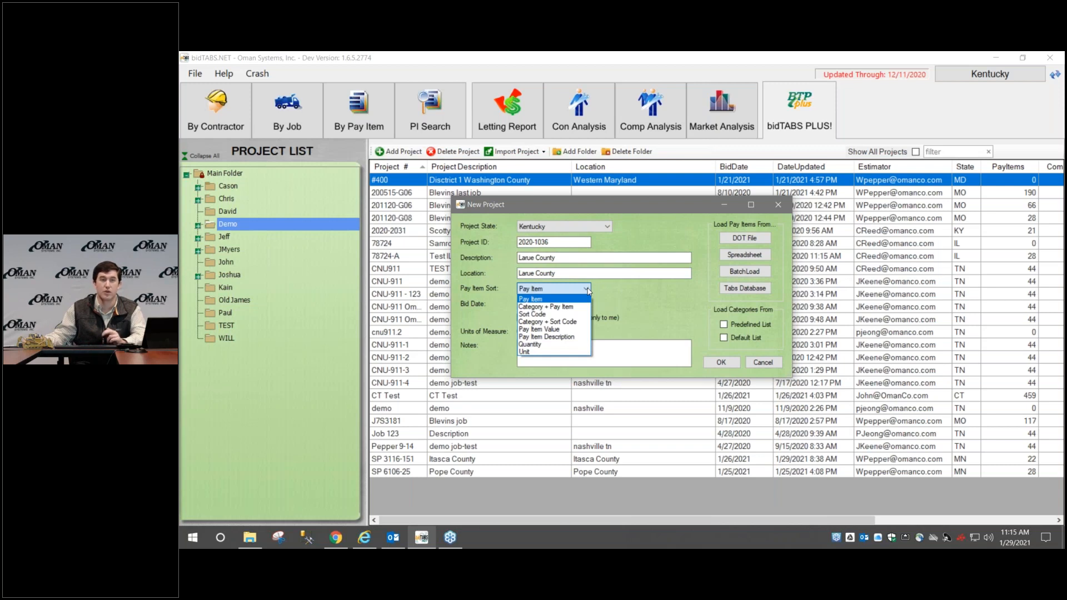
{"action": "left_click", "coordinate": [588, 298]}
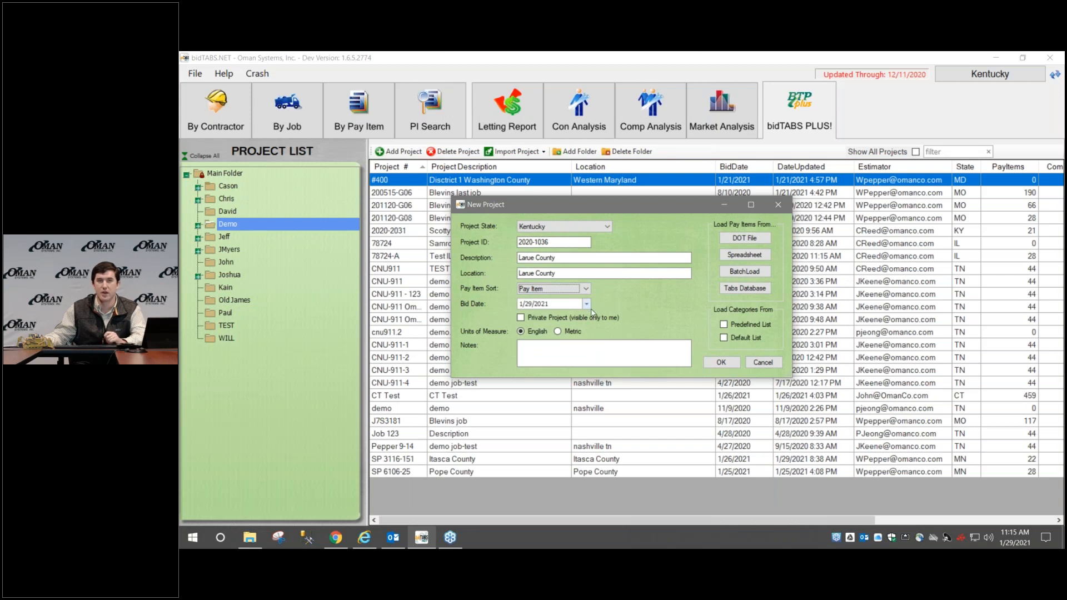
Step: Import the project's pay items from the spreadsheet Scotty's Job.xls, using the automatically matched columns
{"action": "left_click", "coordinate": [765, 256]}
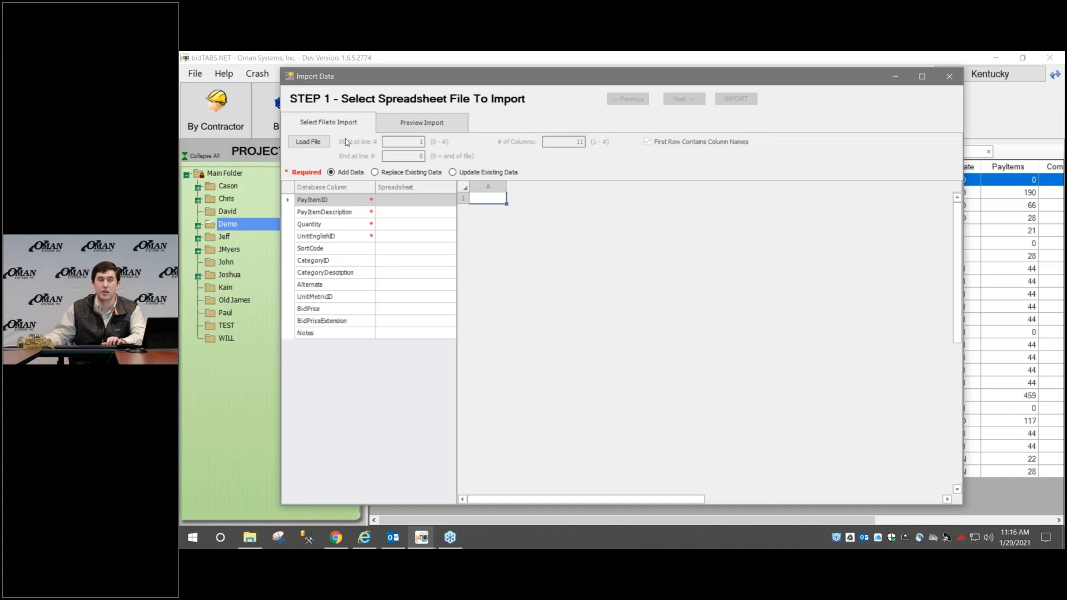
{"action": "left_click", "coordinate": [308, 143]}
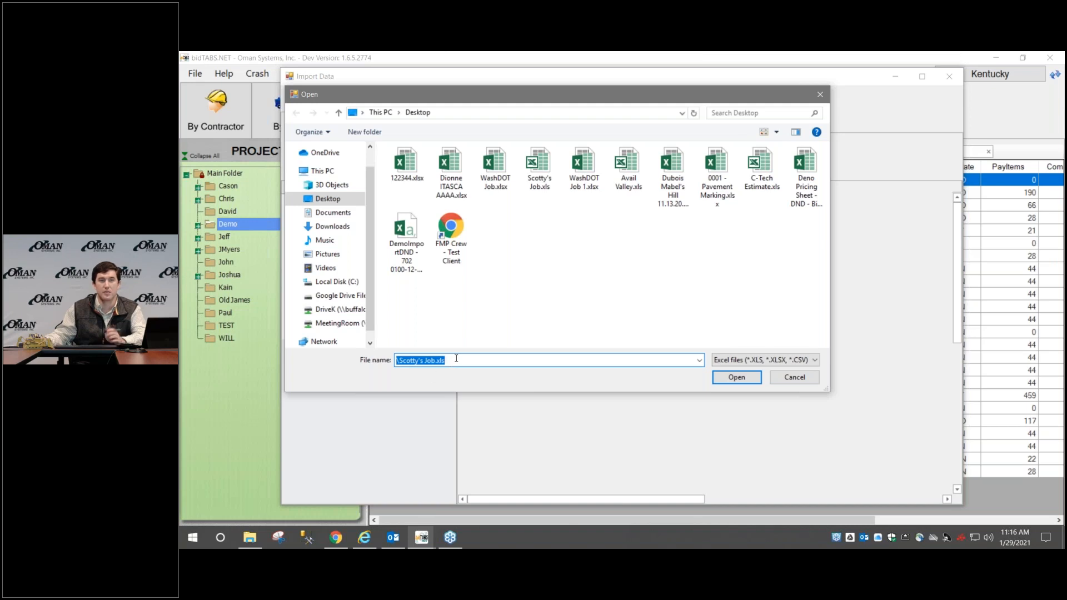
{"action": "left_click", "coordinate": [726, 374]}
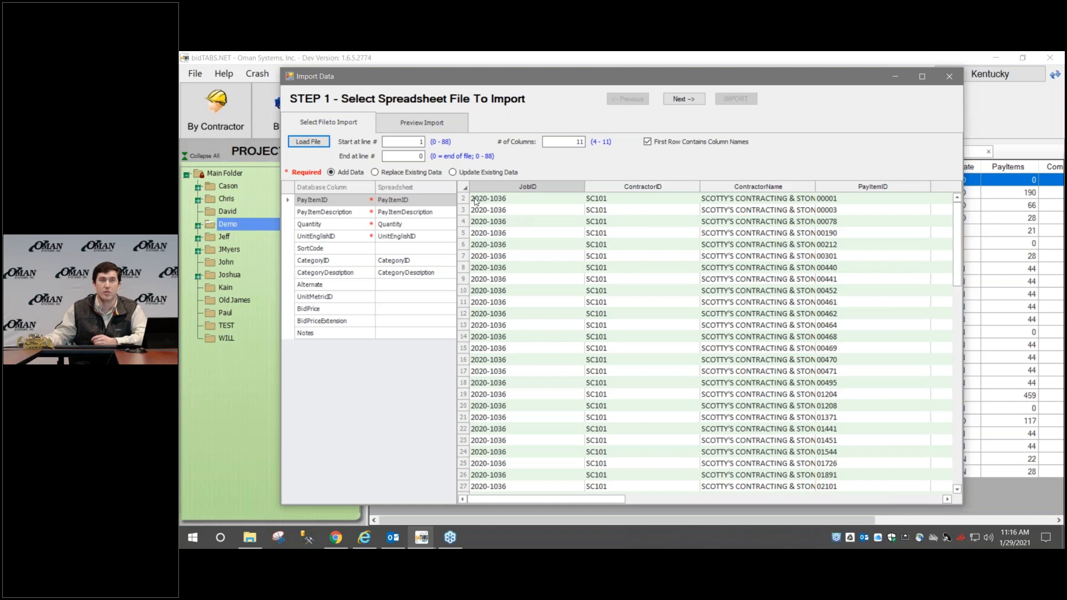
{"action": "scroll", "coordinate": [506, 422], "scroll_direction": "down", "scroll_amount": 2}
{"action": "scroll", "coordinate": [509, 430], "scroll_direction": "up", "scroll_amount": 2}
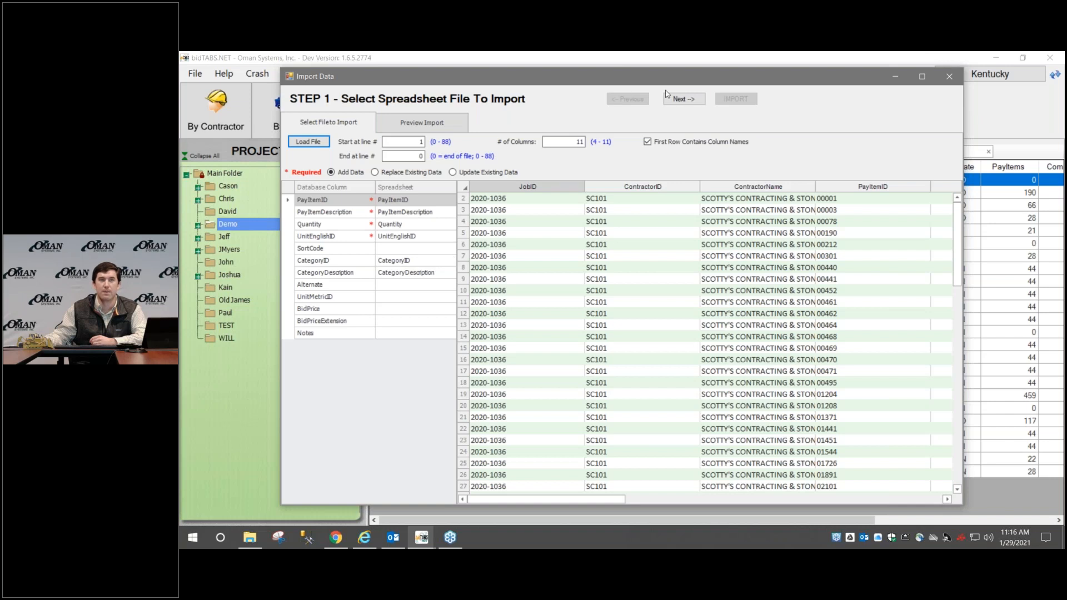
{"action": "left_click", "coordinate": [692, 100]}
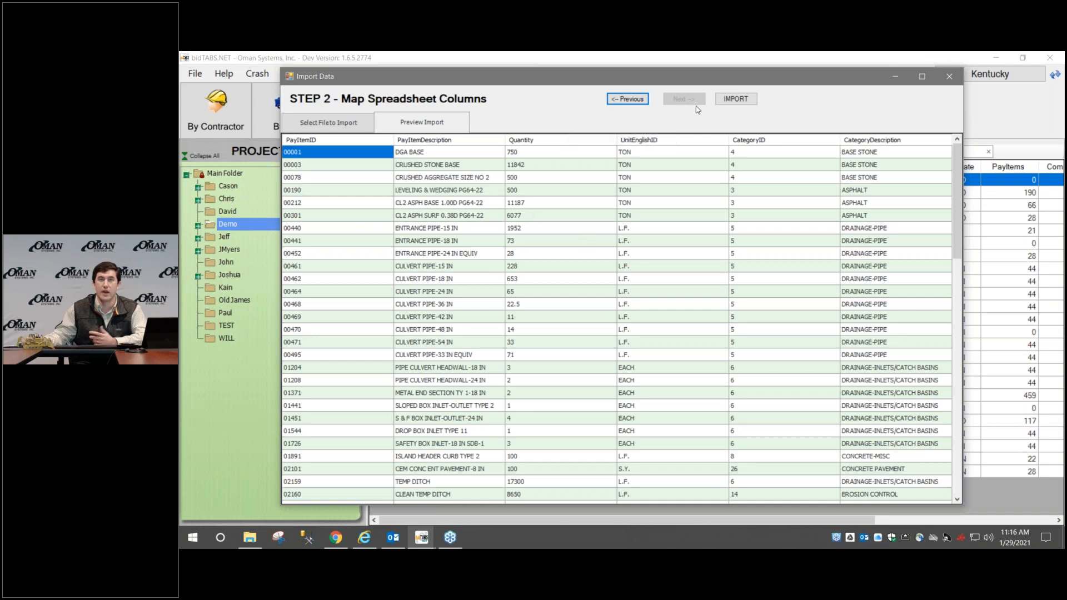
{"action": "left_click", "coordinate": [736, 103]}
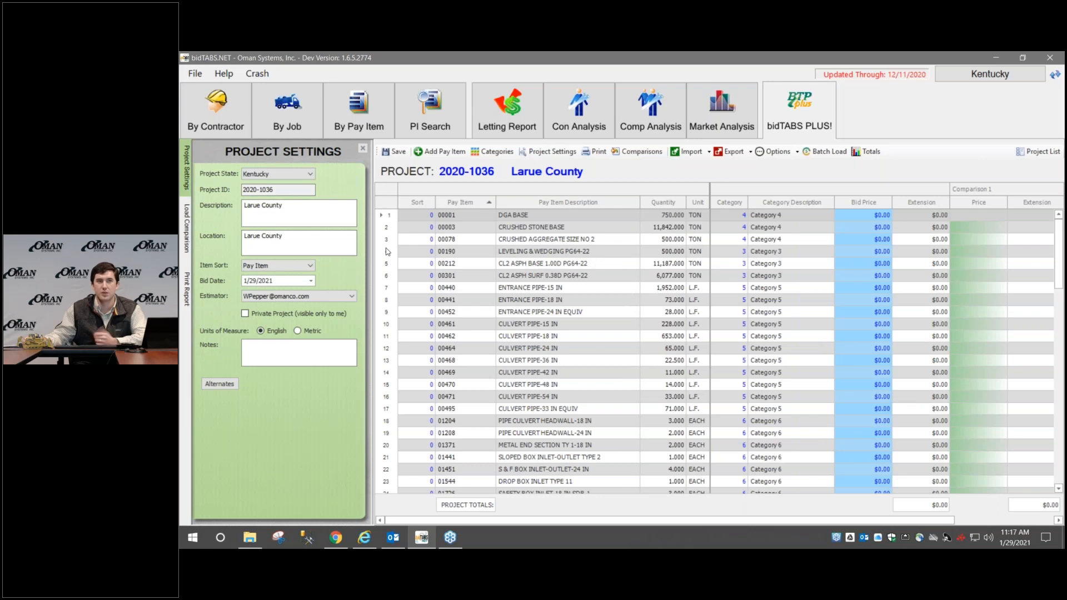
Step: Open the price-loading options and rename the Comparison 1 column as State Avg - 3 yr
{"action": "left_click", "coordinate": [187, 232]}
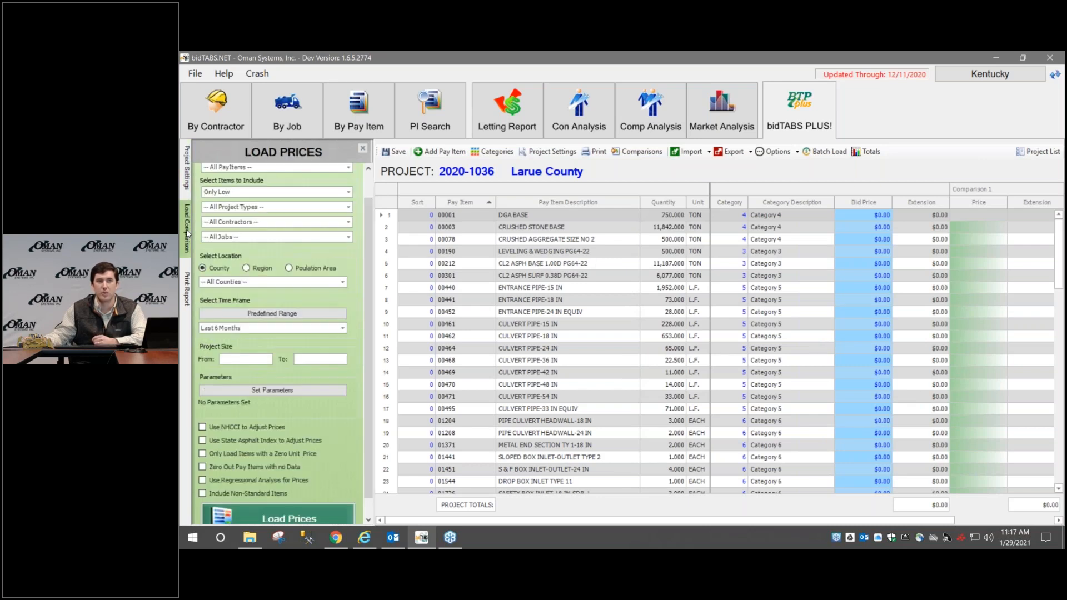
{"action": "scroll", "coordinate": [371, 232], "scroll_direction": "up", "scroll_amount": 1}
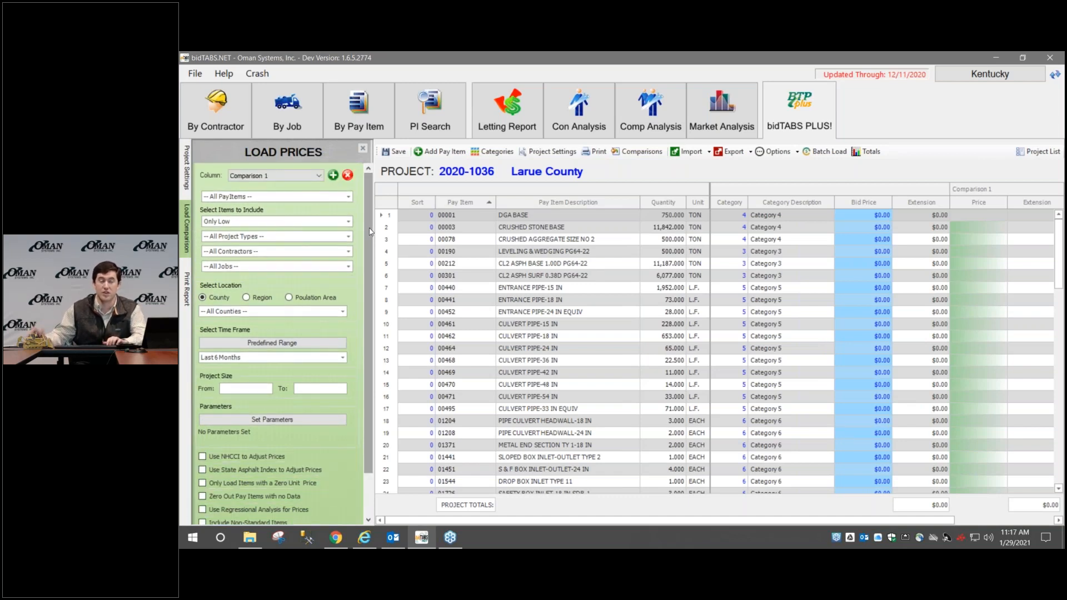
{"action": "double_click", "coordinate": [987, 192]}
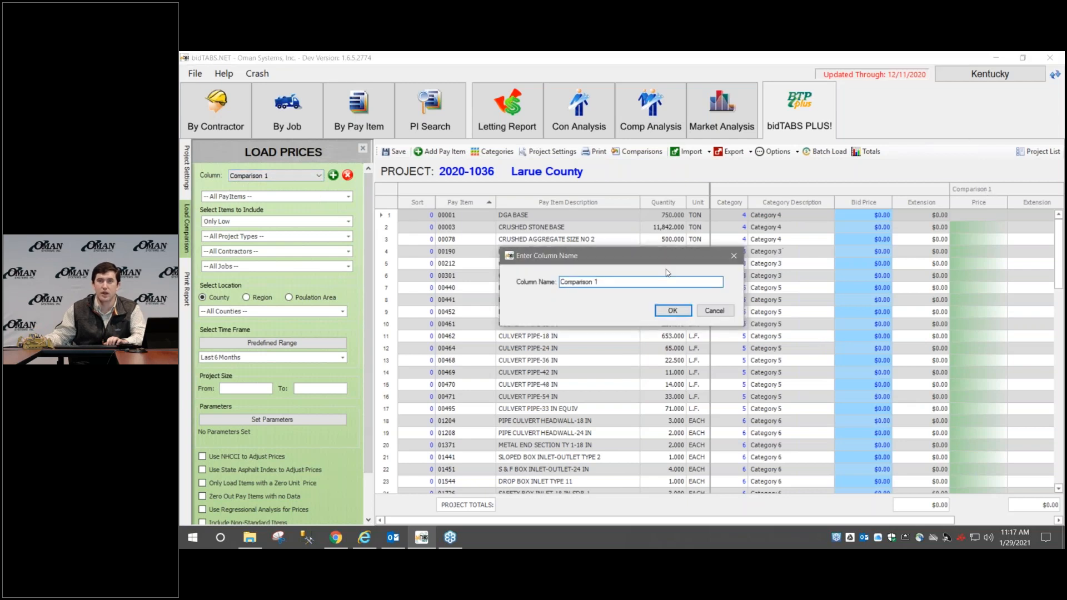
{"action": "left_click_drag", "start_coordinate": [604, 283], "coordinate": [545, 282]}
{"action": "type", "text": "State Avg - 3 yr"}
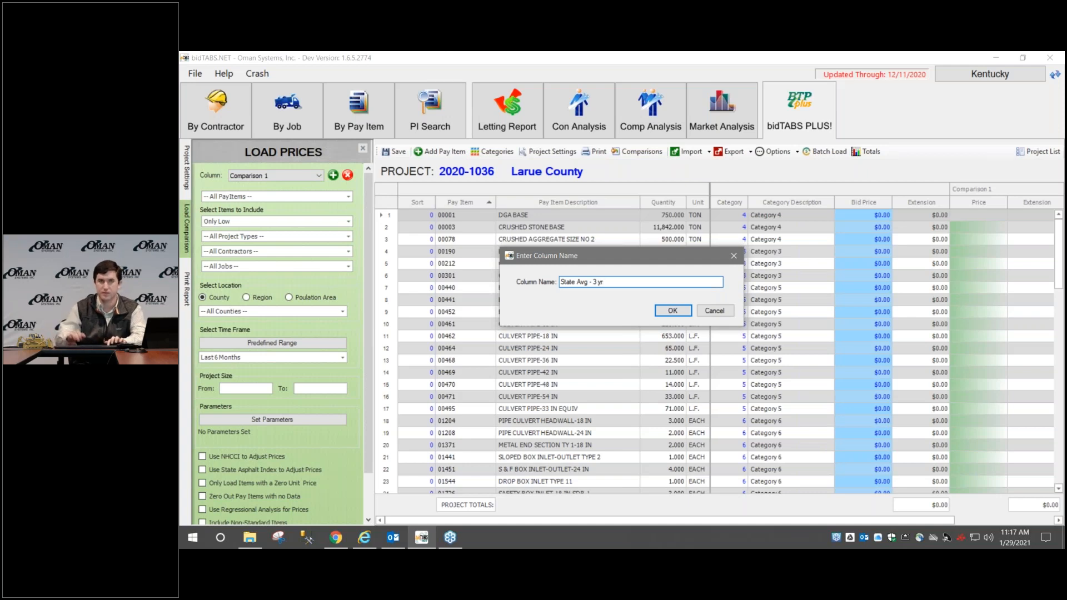
{"action": "left_click", "coordinate": [669, 311]}
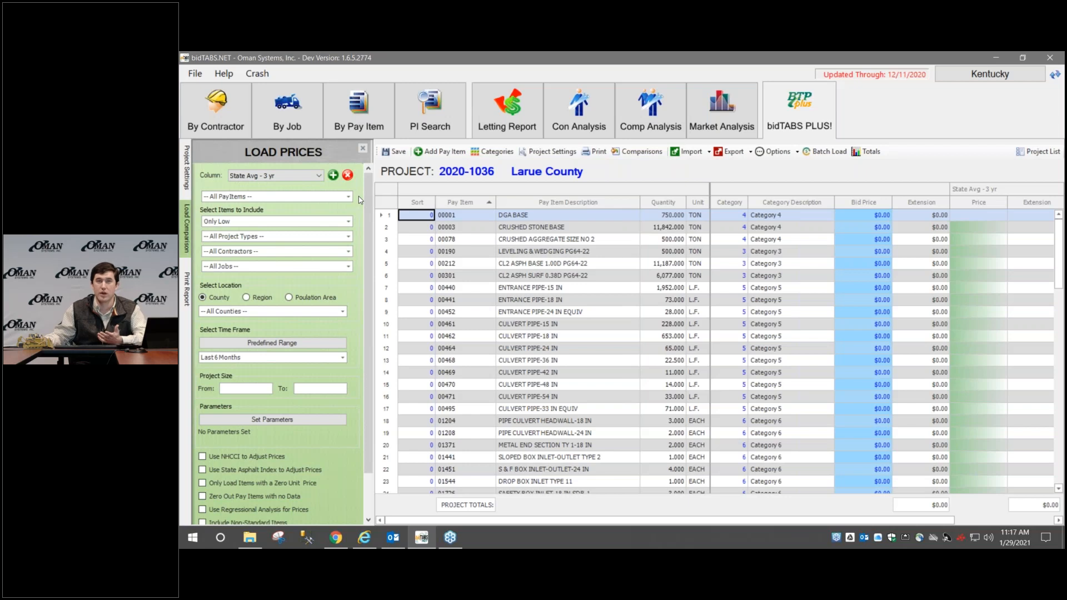
Step: Load Only Low prices for all counties over the Last 3 Years into the State Avg - 3 yr column
{"action": "left_click", "coordinate": [348, 224]}
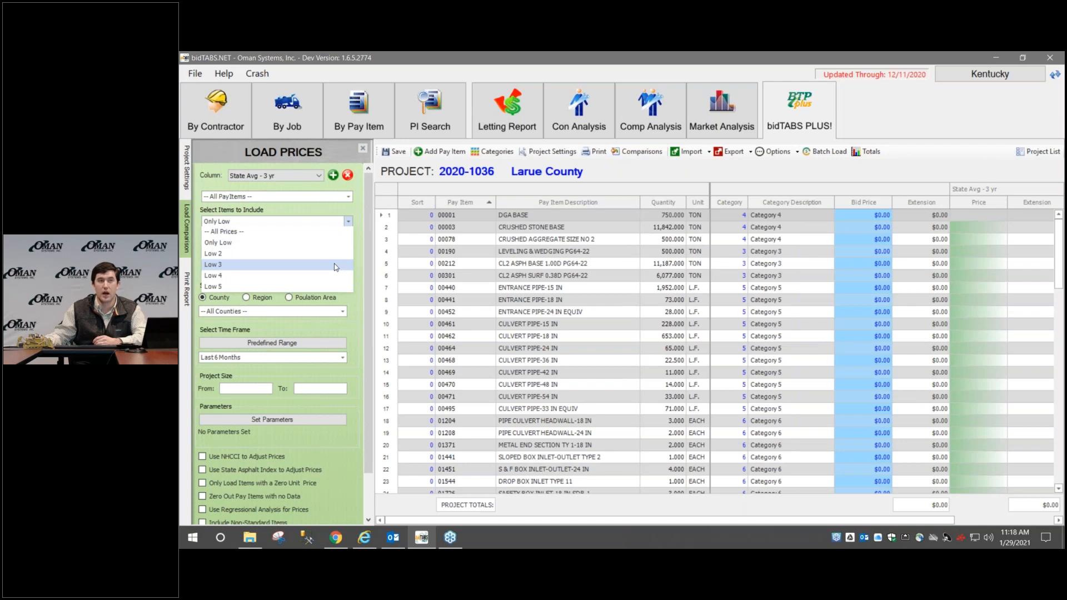
{"action": "left_click", "coordinate": [358, 222]}
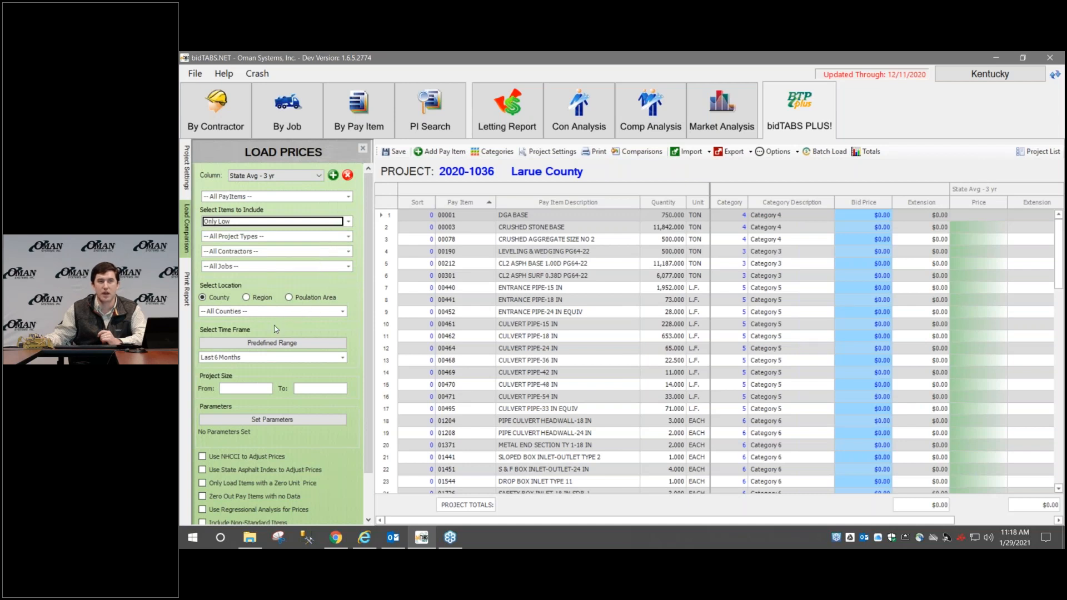
{"action": "left_click", "coordinate": [282, 358]}
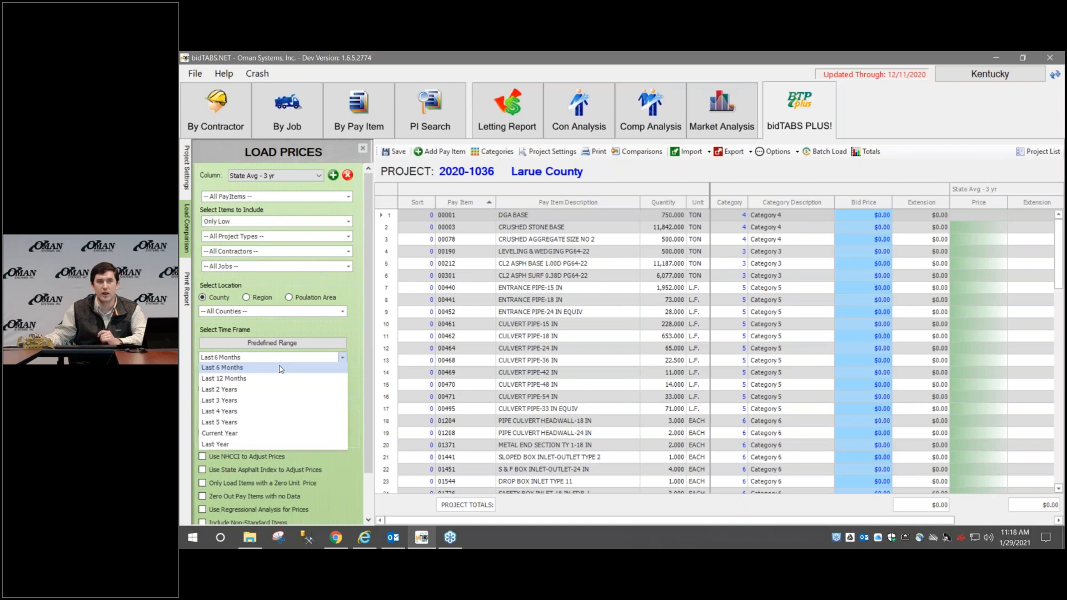
{"action": "left_click", "coordinate": [280, 401]}
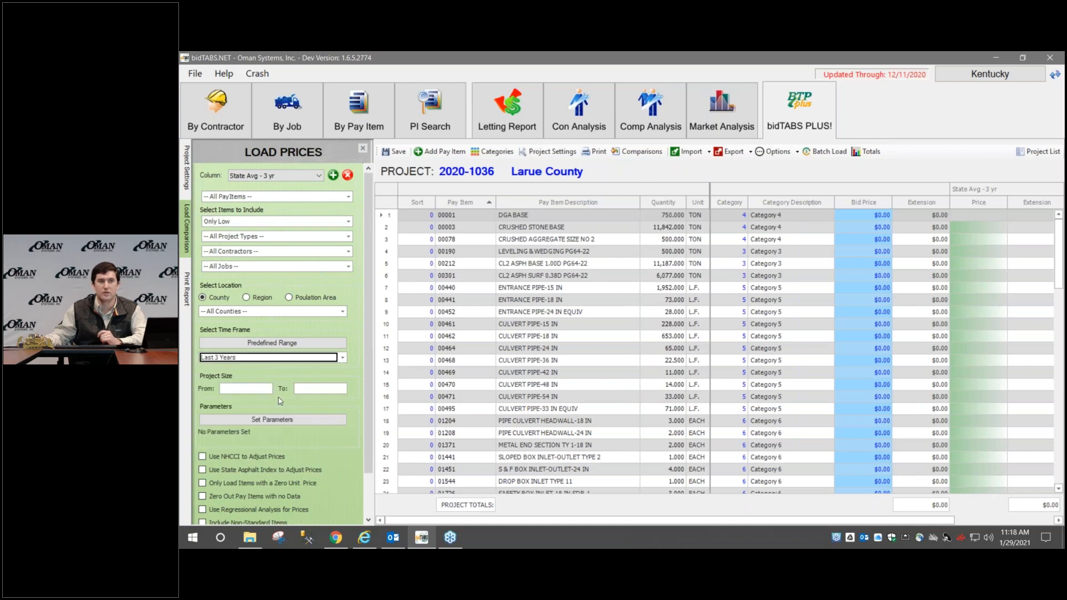
{"action": "scroll", "coordinate": [283, 464], "scroll_direction": "down", "scroll_amount": 3}
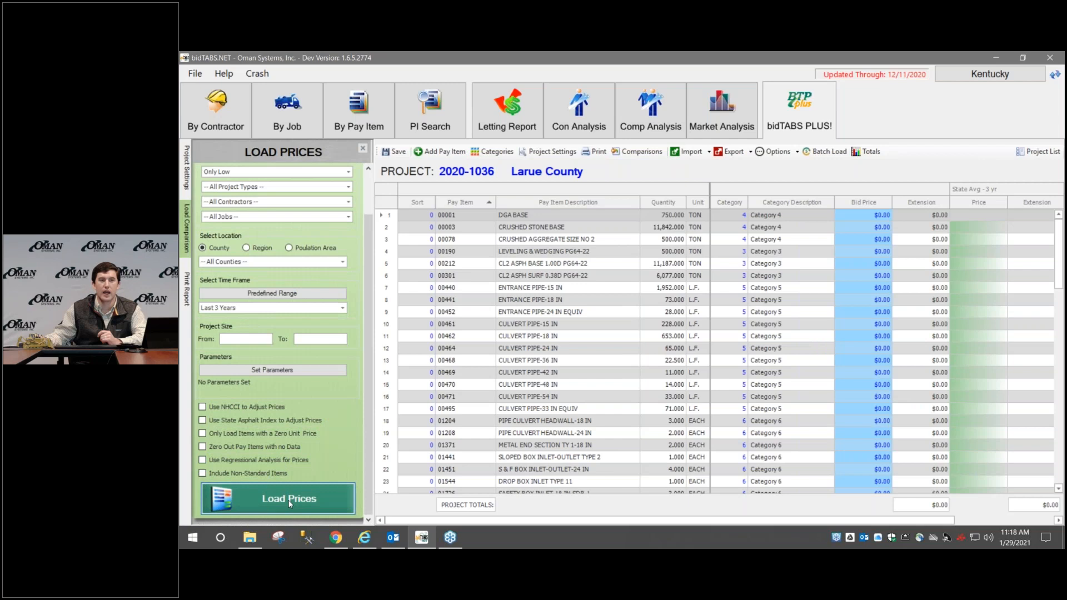
{"action": "left_click", "coordinate": [288, 499]}
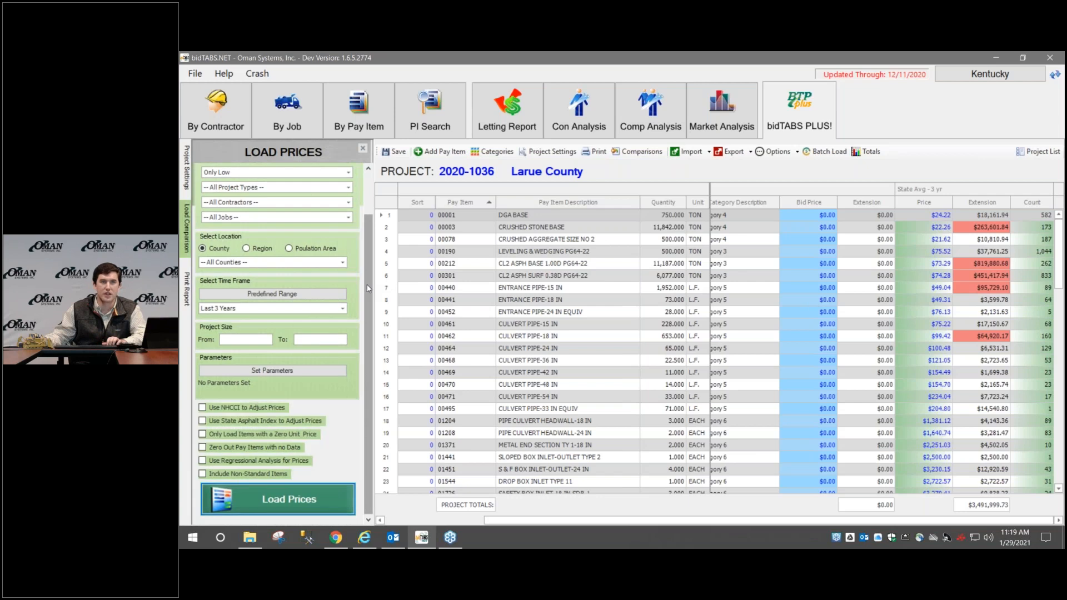
Step: Add another comparison column named State Avg w Index to the project
{"action": "scroll", "coordinate": [367, 289], "scroll_direction": "up", "scroll_amount": 2}
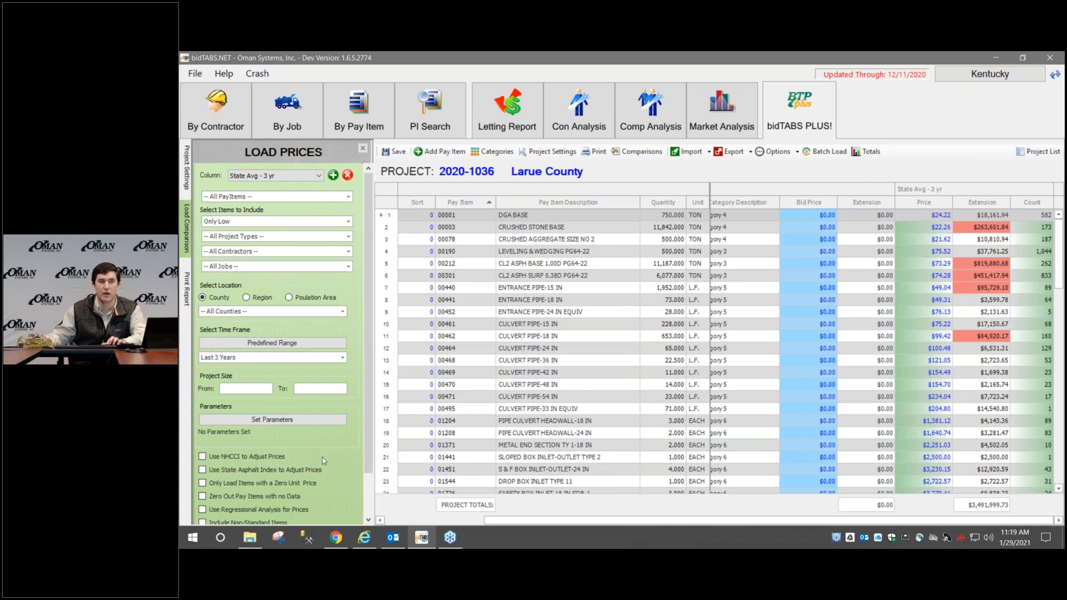
{"action": "scroll", "coordinate": [325, 463], "scroll_direction": "down", "scroll_amount": 2}
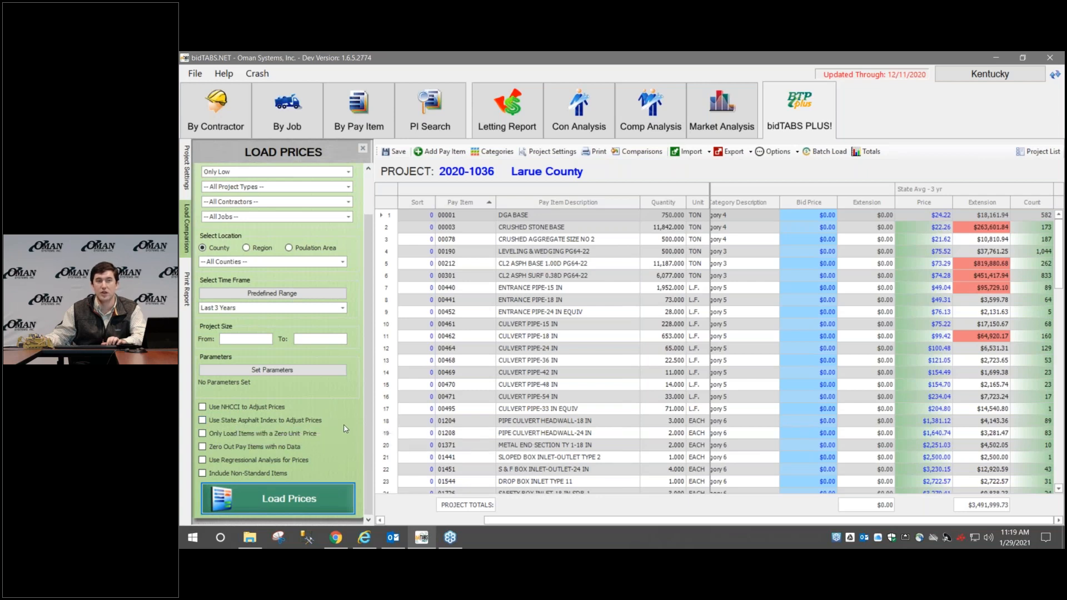
{"action": "scroll", "coordinate": [365, 385], "scroll_direction": "up", "scroll_amount": 2}
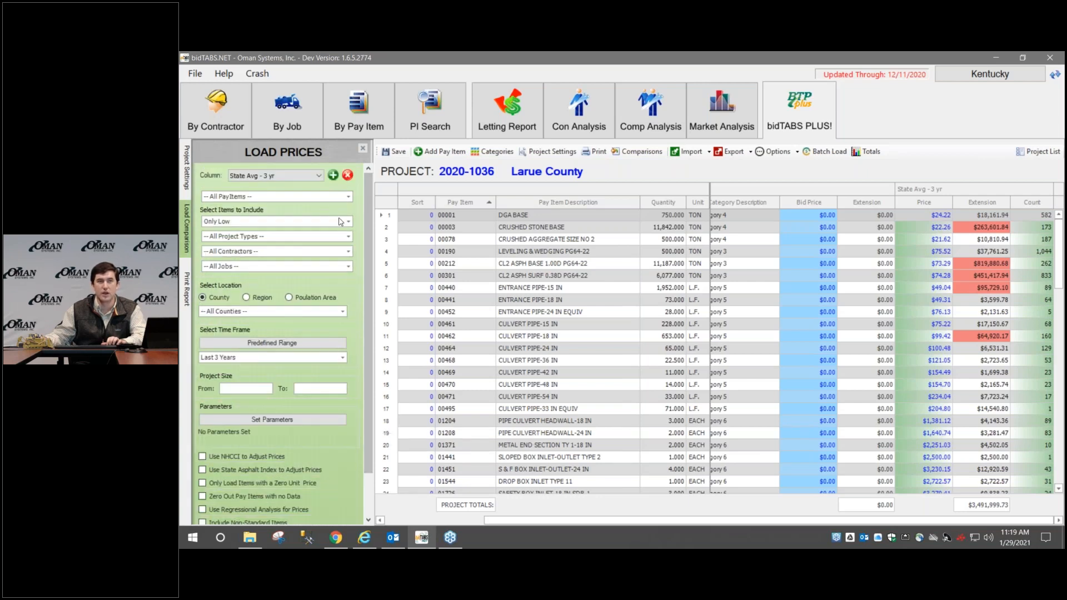
{"action": "left_click", "coordinate": [334, 175]}
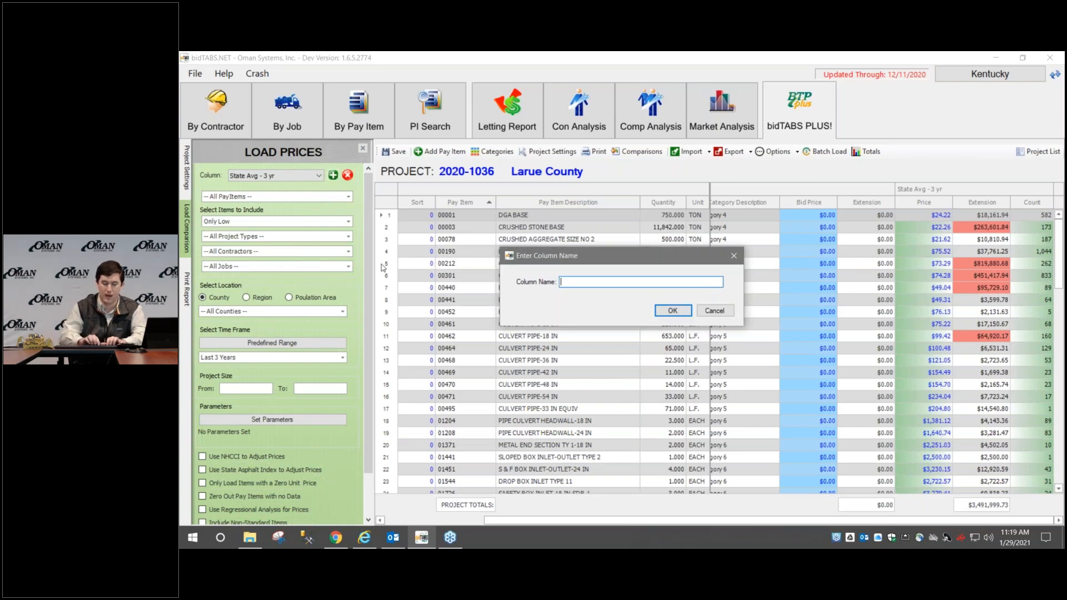
{"action": "type", "text": "State"}
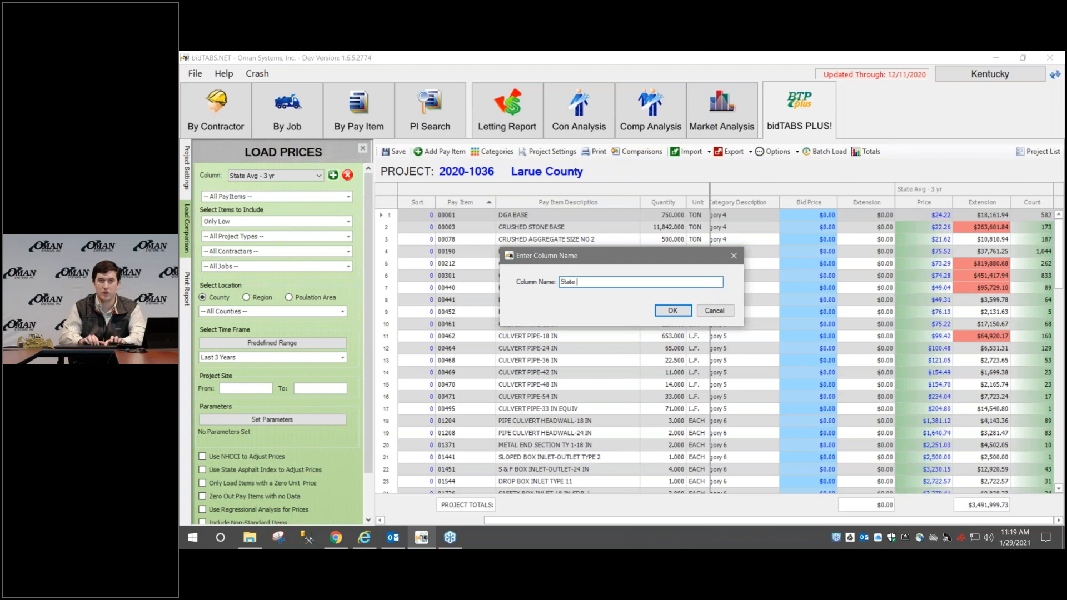
{"action": "type", "text": " Avg"}
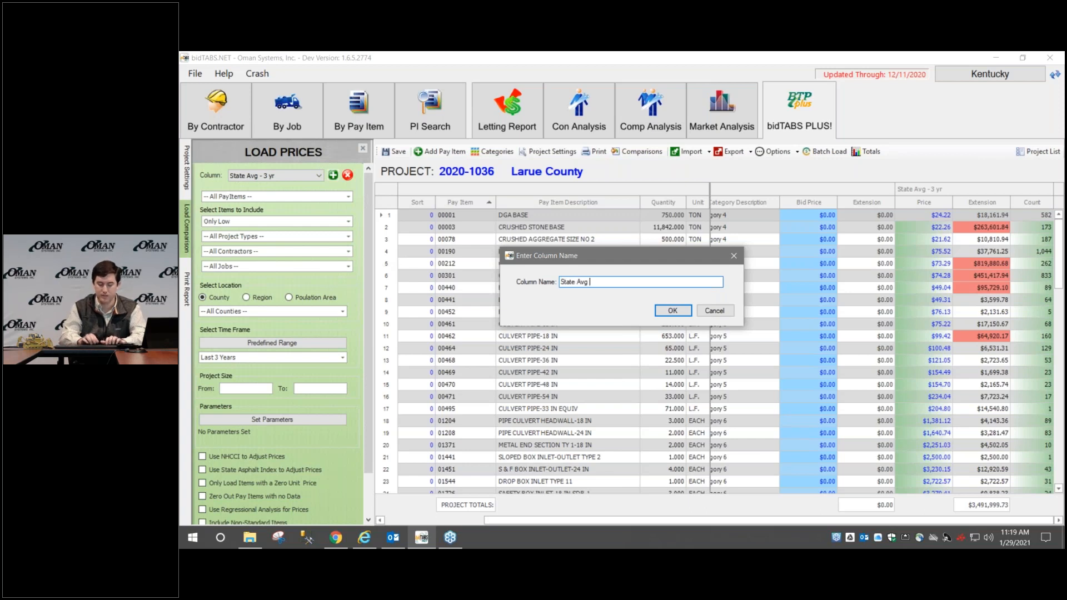
{"action": "type", "text": " w Index"}
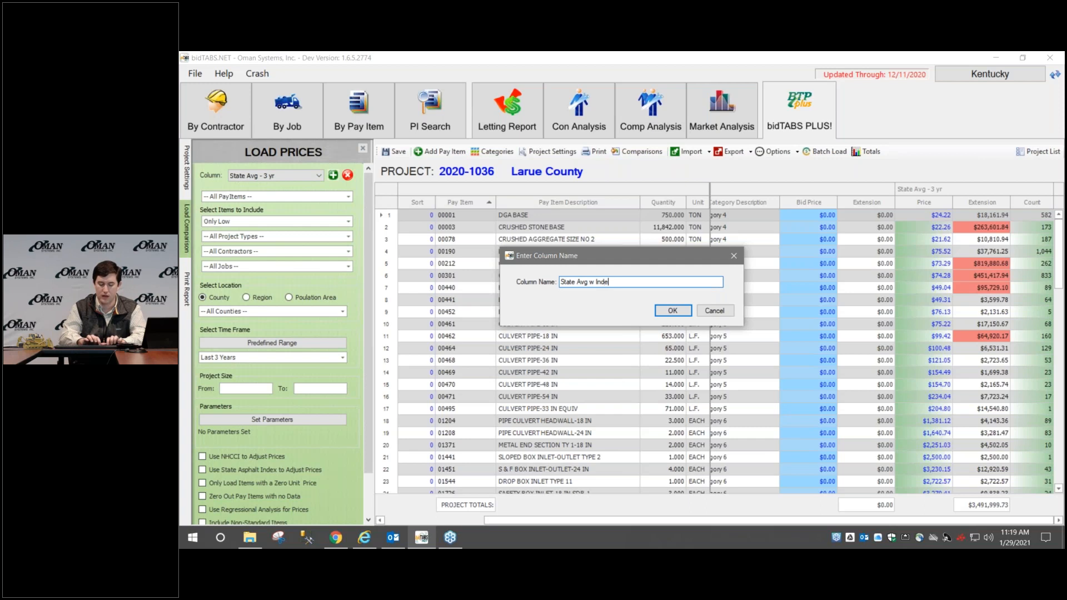
{"action": "left_click", "coordinate": [671, 311]}
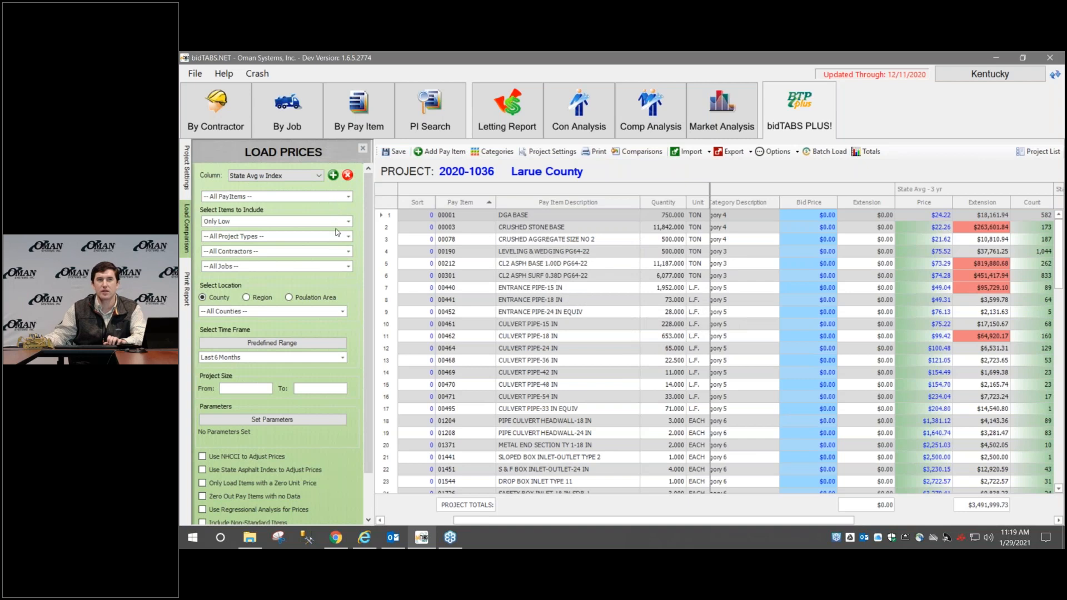
Step: Load Only Low statewide prices for the Last 3 Years into State Avg w Index, adjusted with the State Asphalt Index
{"action": "left_click", "coordinate": [316, 358]}
{"action": "left_click", "coordinate": [316, 401]}
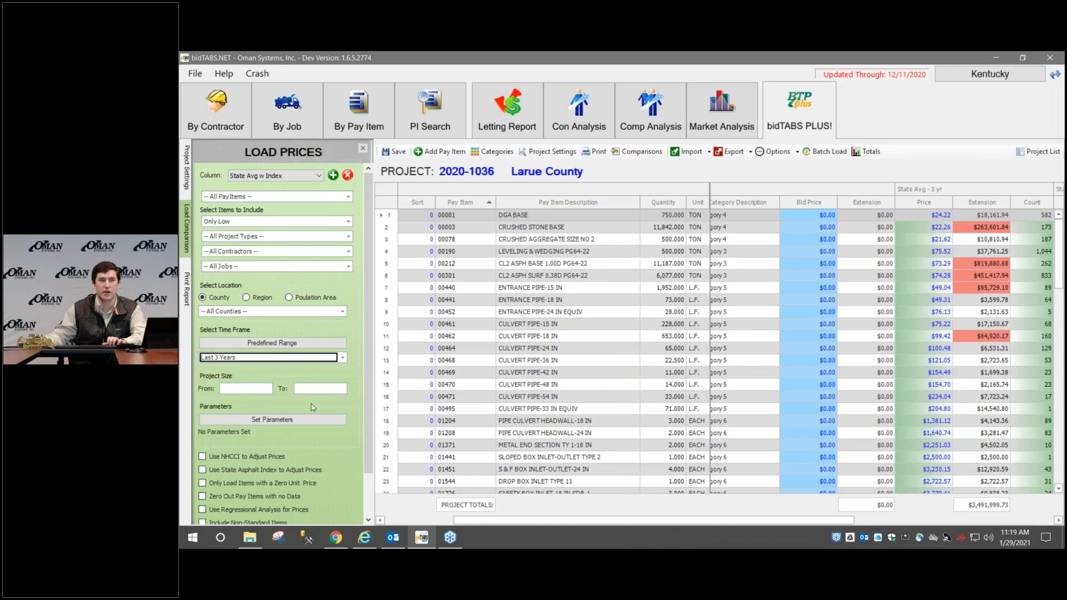
{"action": "left_click", "coordinate": [203, 470]}
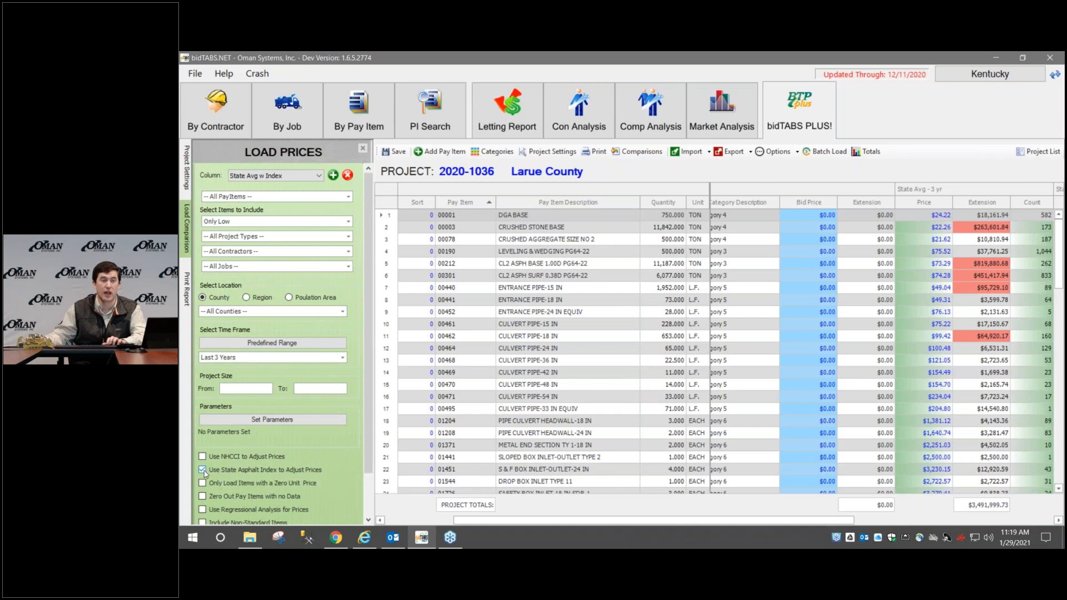
{"action": "scroll", "coordinate": [334, 481], "scroll_direction": "down", "scroll_amount": 2}
{"action": "left_click", "coordinate": [325, 493]}
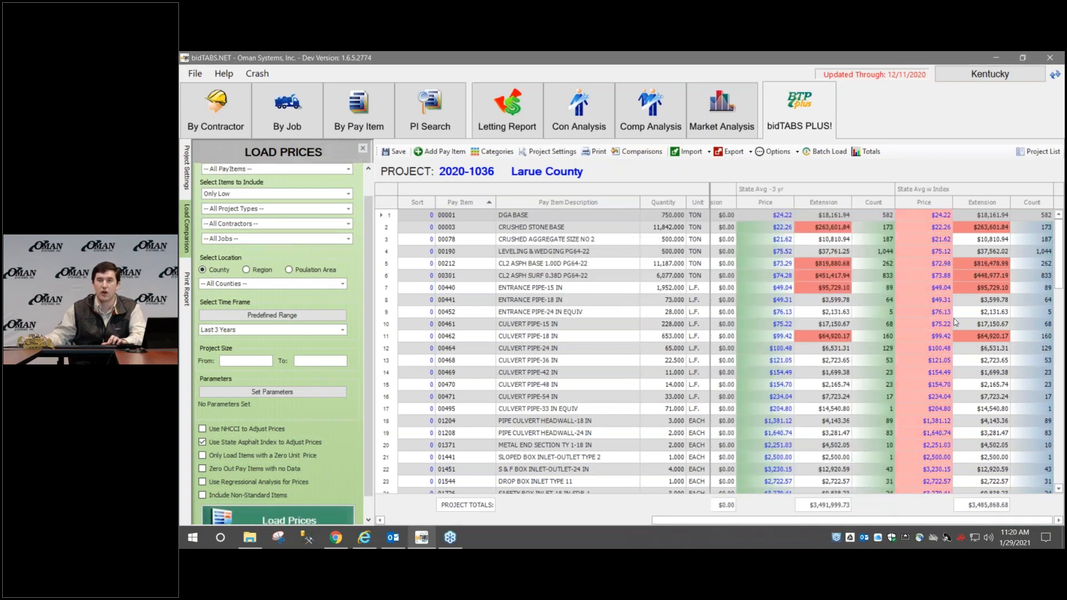
{"action": "mouse_move", "coordinate": [906, 521]}
{"action": "left_mouse_down"}
{"action": "mouse_move", "coordinate": [818, 528]}
{"action": "mouse_move", "coordinate": [911, 522]}
{"action": "left_mouse_up"}
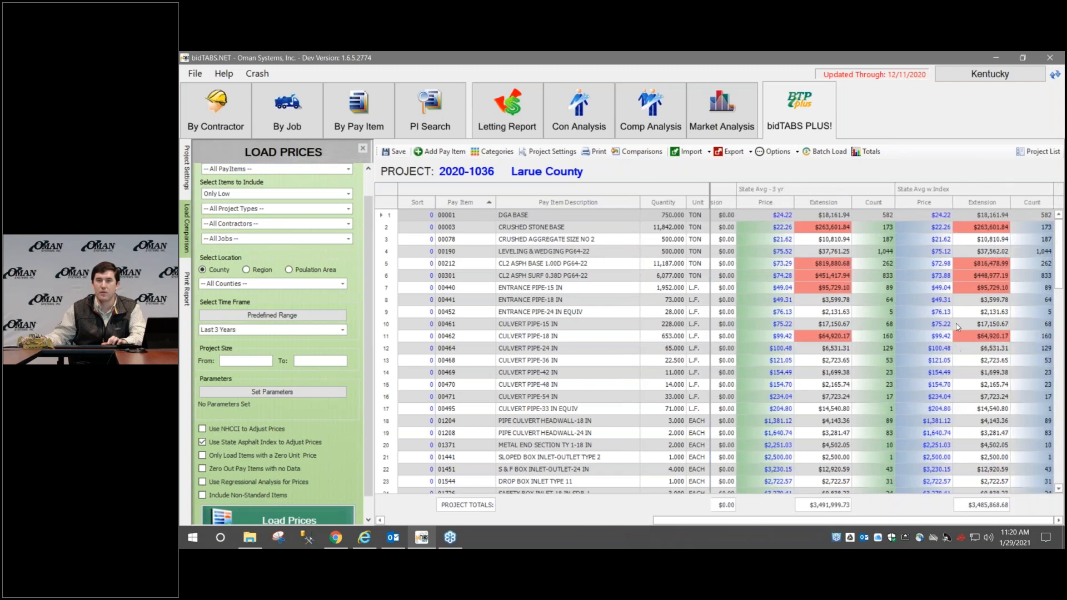
{"action": "mouse_move", "coordinate": [956, 339]}
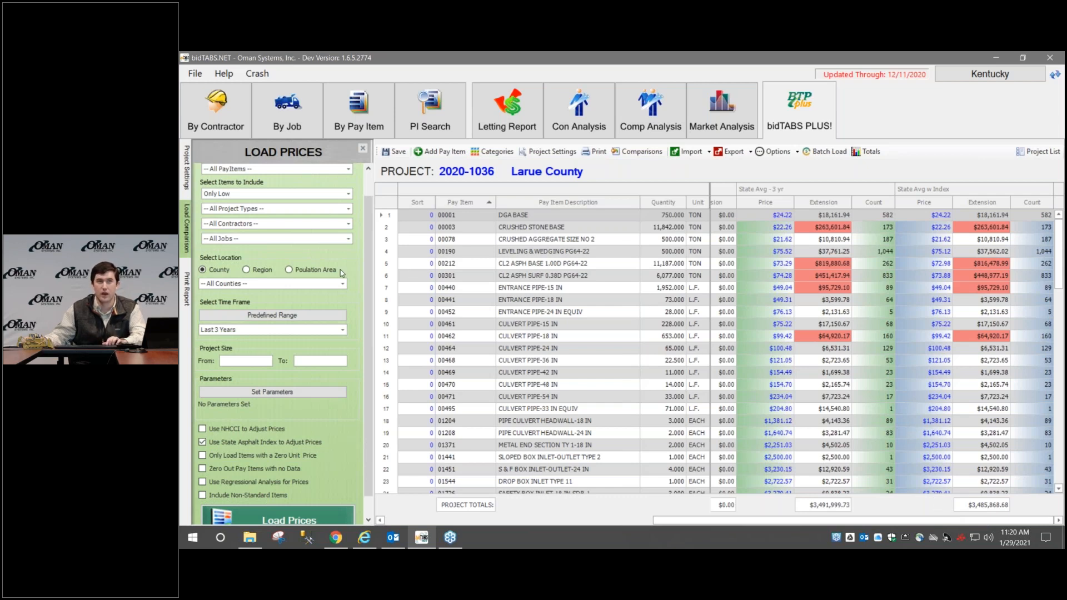
Step: Add another comparison column named Larue Co Avg to the project
{"action": "scroll", "coordinate": [365, 271], "scroll_direction": "up", "scroll_amount": 2}
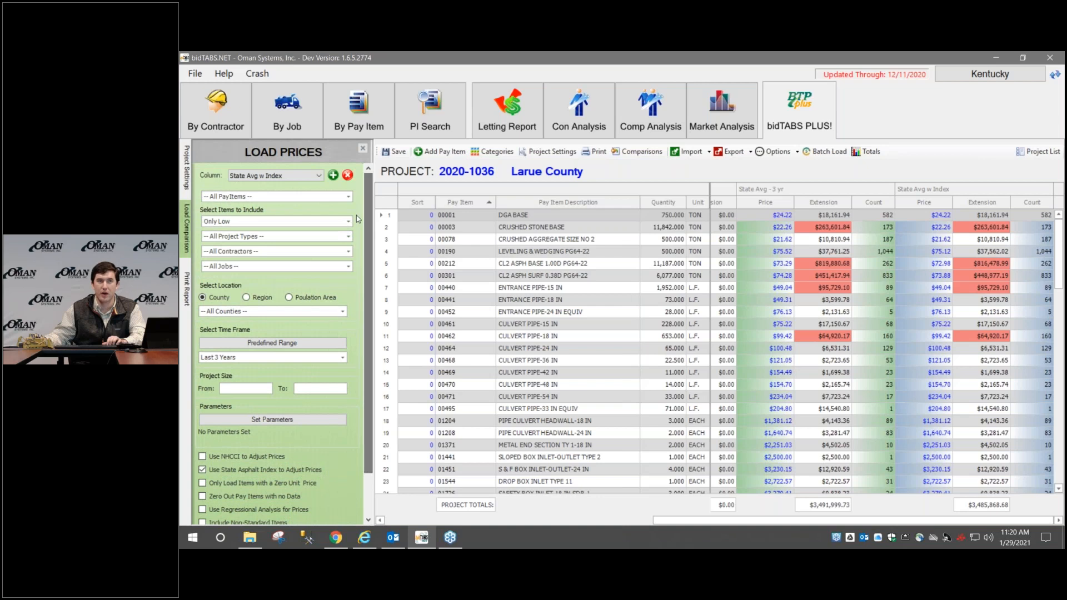
{"action": "left_click", "coordinate": [333, 175]}
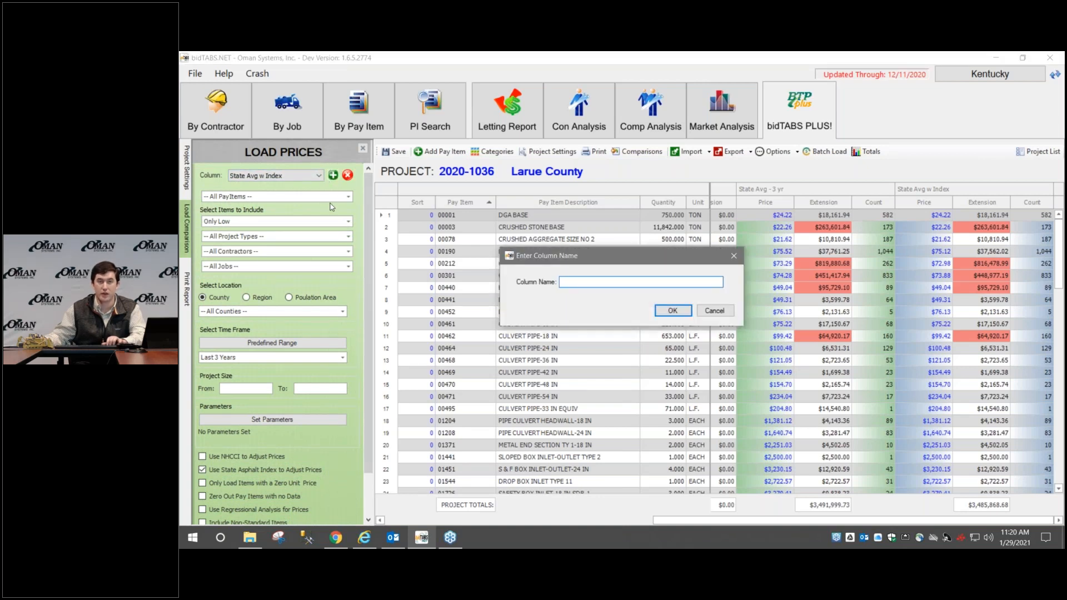
{"action": "type", "text": "Larue Co Avd"}
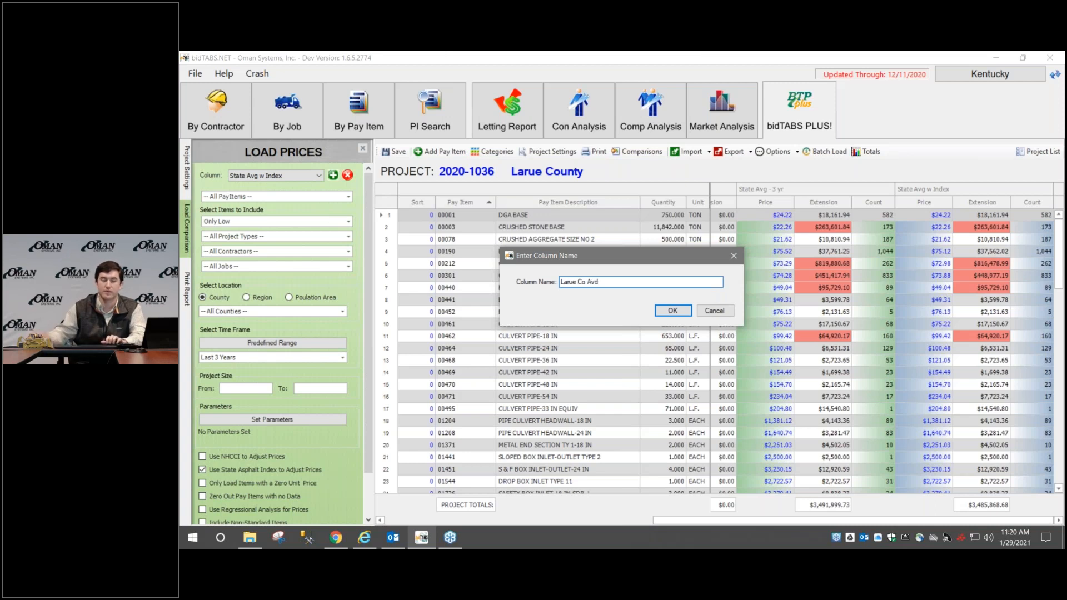
{"action": "key", "text": "BackSpace"}
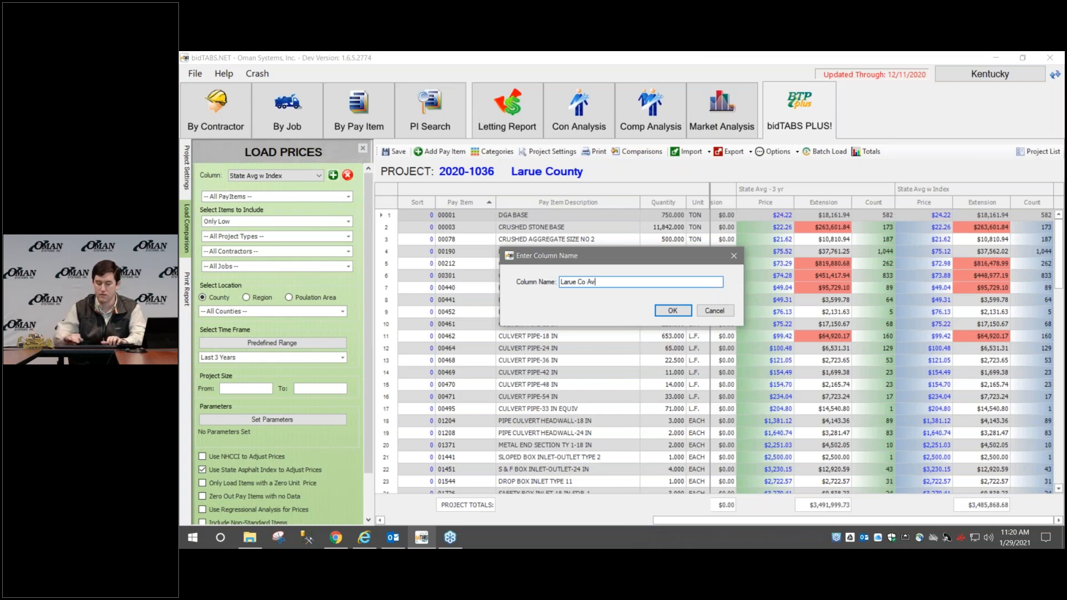
{"action": "left_click", "coordinate": [671, 311]}
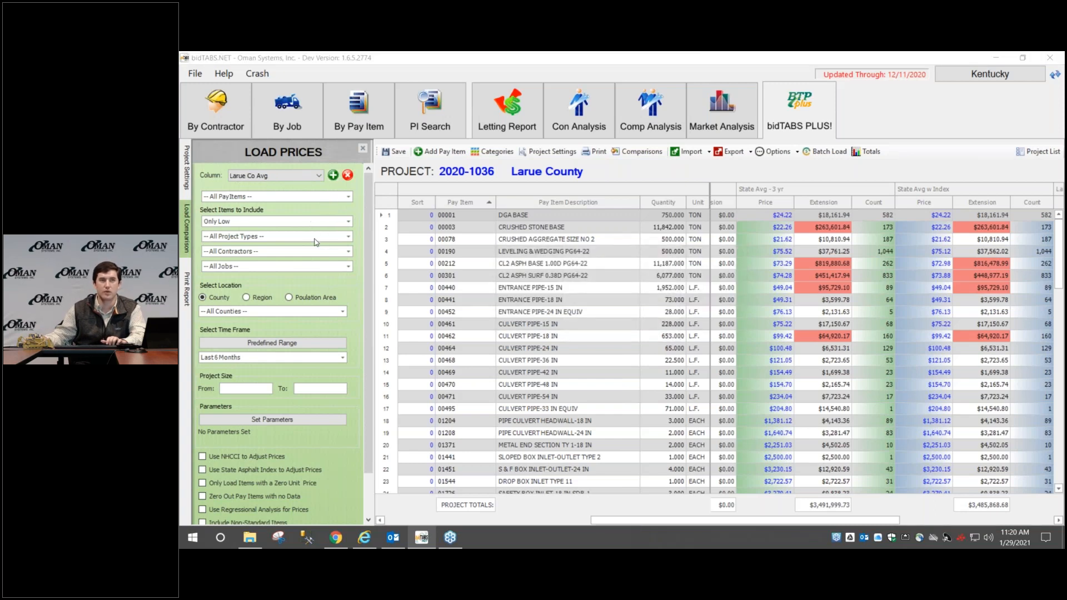
Step: Load Only Low prices for LARUE county over the Last 3 Years into the Larue Co Avg column
{"action": "left_click", "coordinate": [272, 314]}
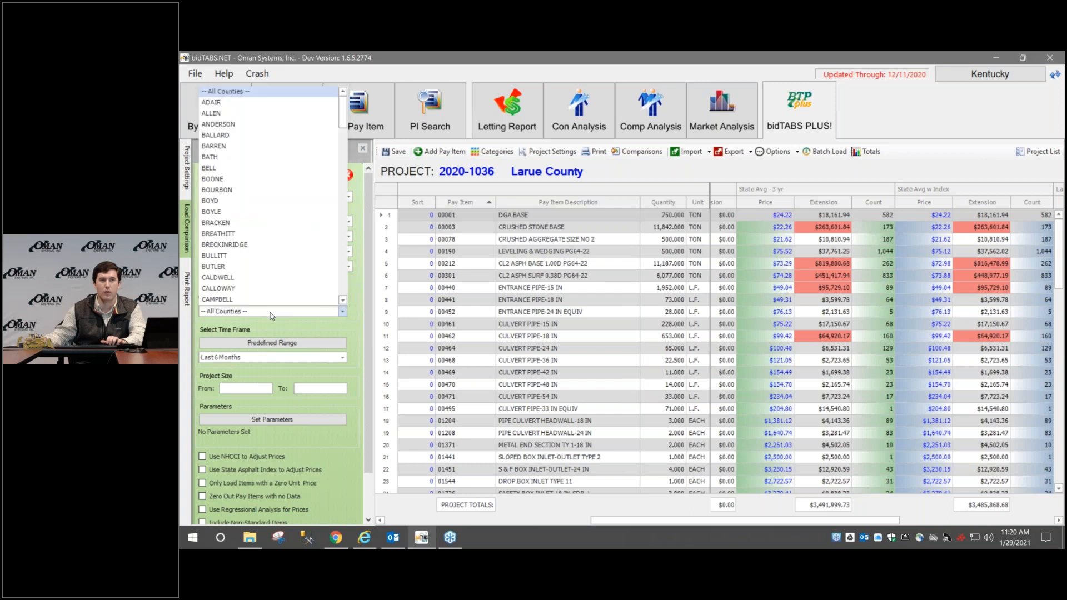
{"action": "type", "text": "laru"}
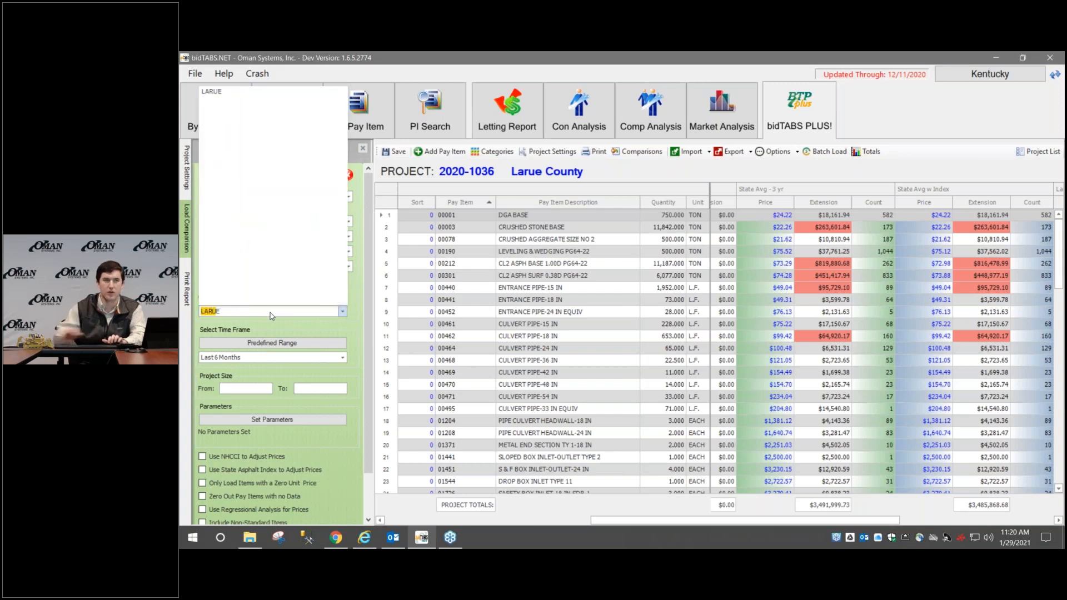
{"action": "left_click", "coordinate": [222, 90]}
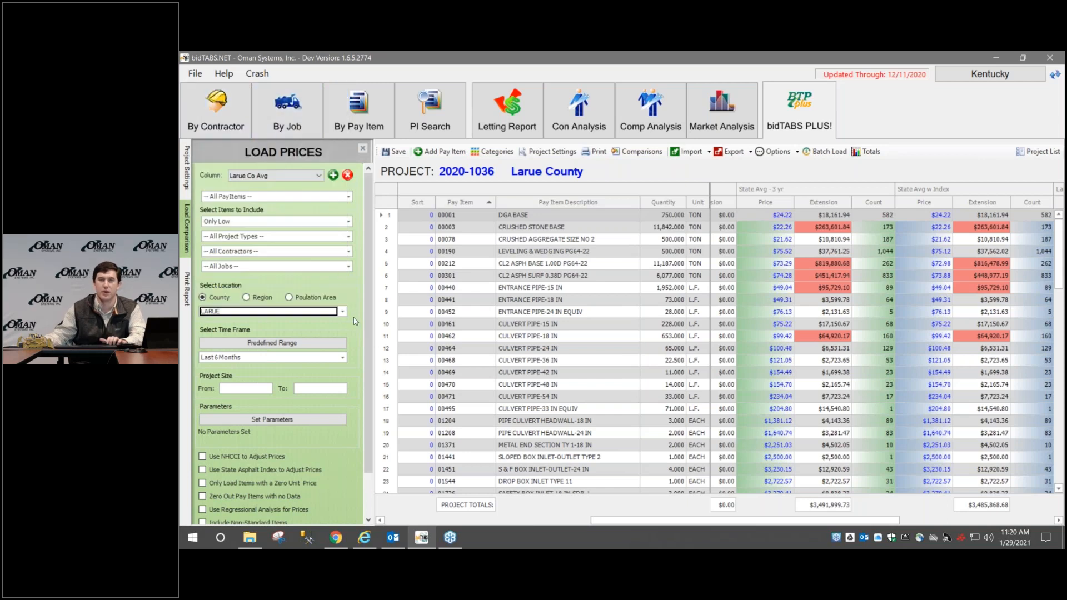
{"action": "left_click", "coordinate": [297, 357]}
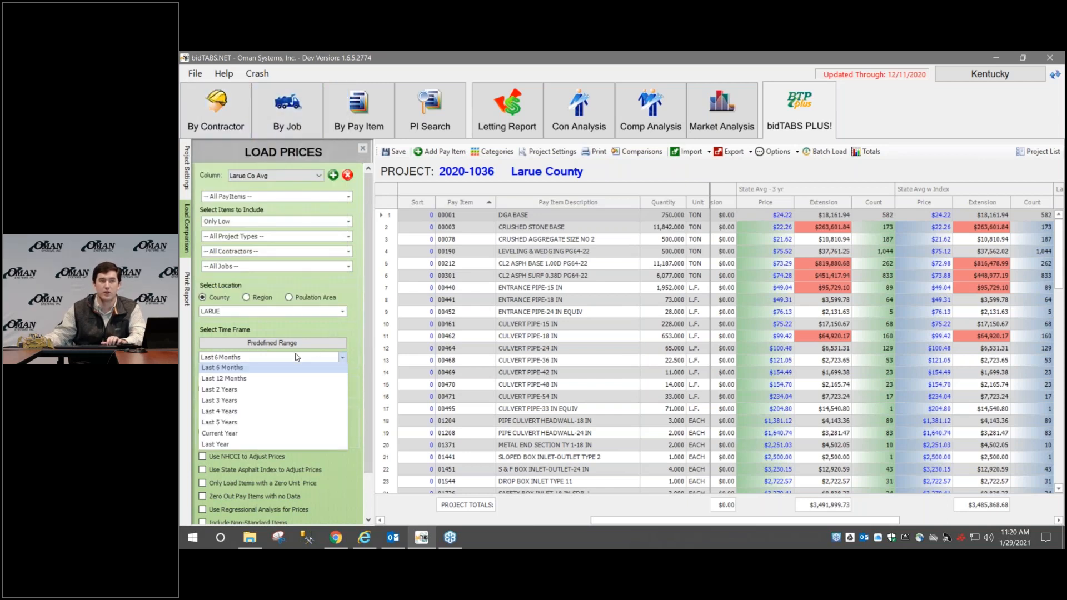
{"action": "left_click", "coordinate": [299, 401]}
{"action": "scroll", "coordinate": [294, 477], "scroll_direction": "down", "scroll_amount": 2}
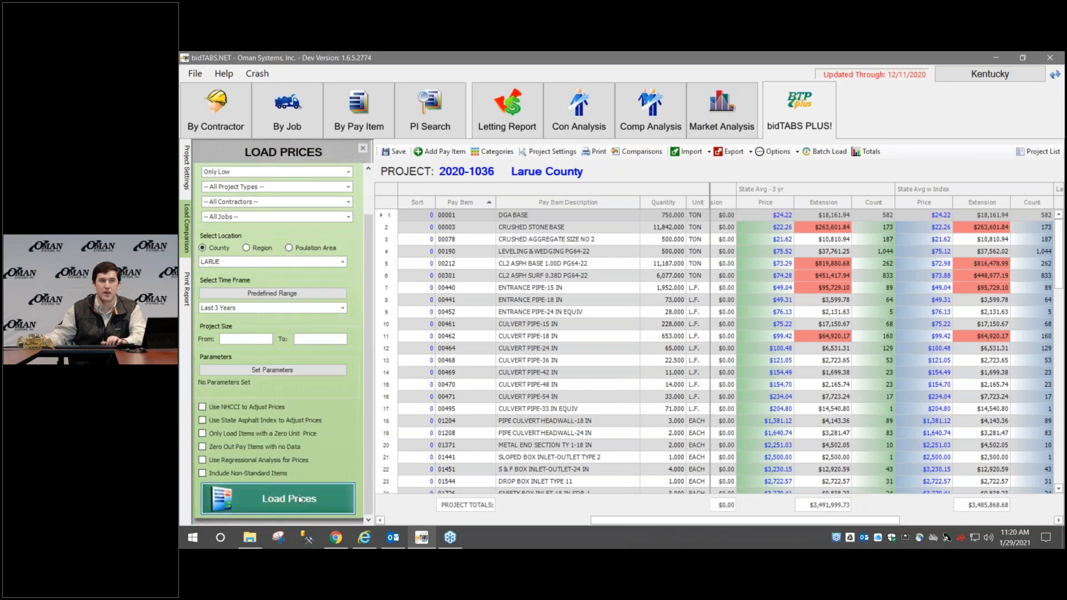
{"action": "scroll", "coordinate": [300, 499], "scroll_direction": "up", "scroll_amount": 1}
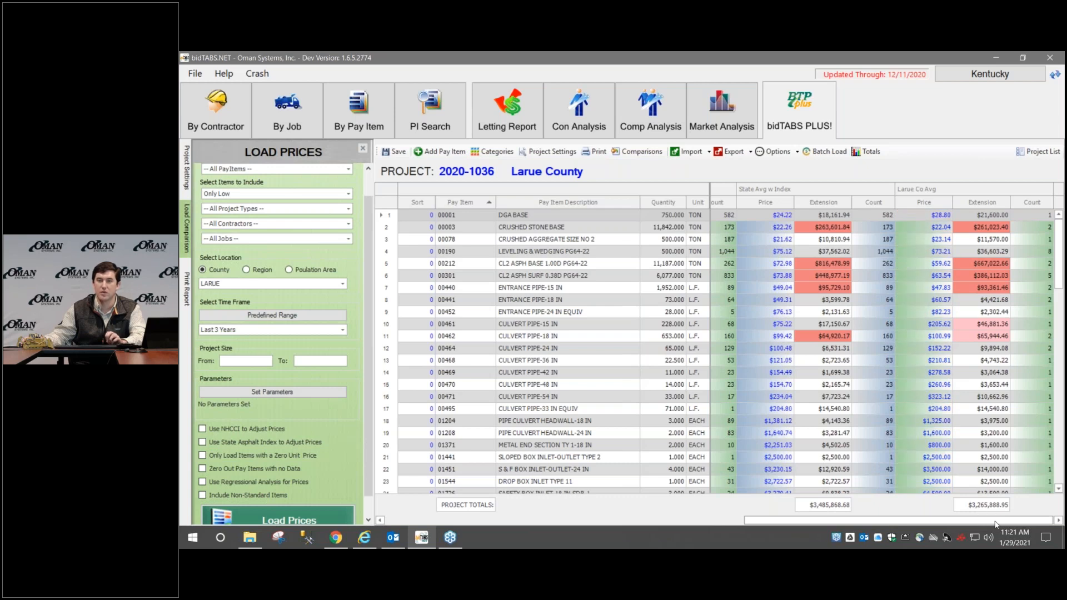
{"action": "mouse_move", "coordinate": [990, 520]}
{"action": "left_mouse_down"}
{"action": "mouse_move", "coordinate": [938, 524]}
{"action": "mouse_move", "coordinate": [1000, 523]}
{"action": "left_mouse_up"}
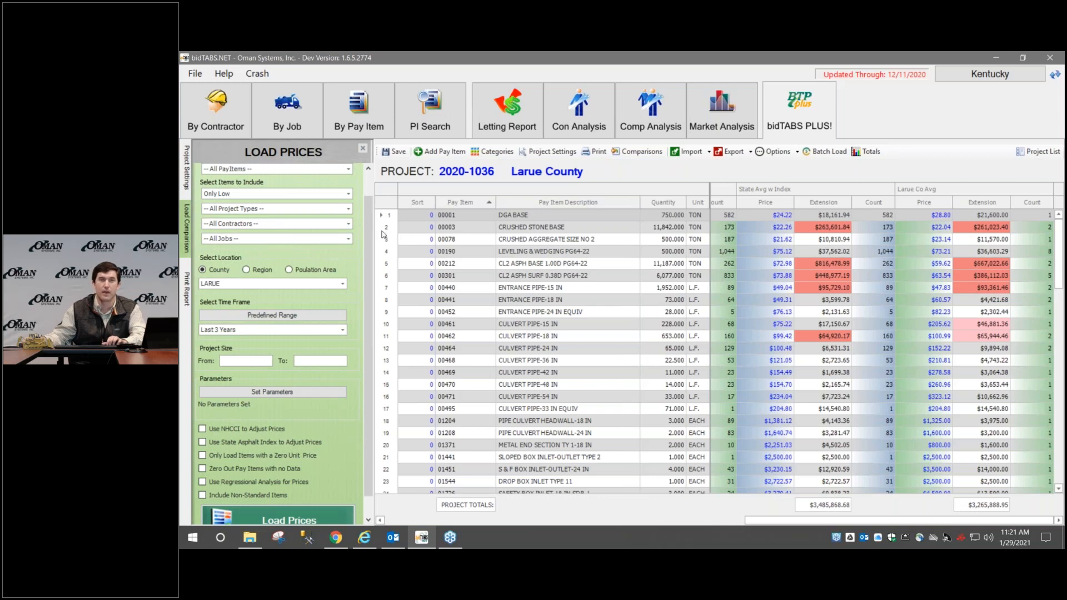
Step: Add another comparison column named Louisville Paving to the project
{"action": "scroll", "coordinate": [367, 238], "scroll_direction": "up", "scroll_amount": 2}
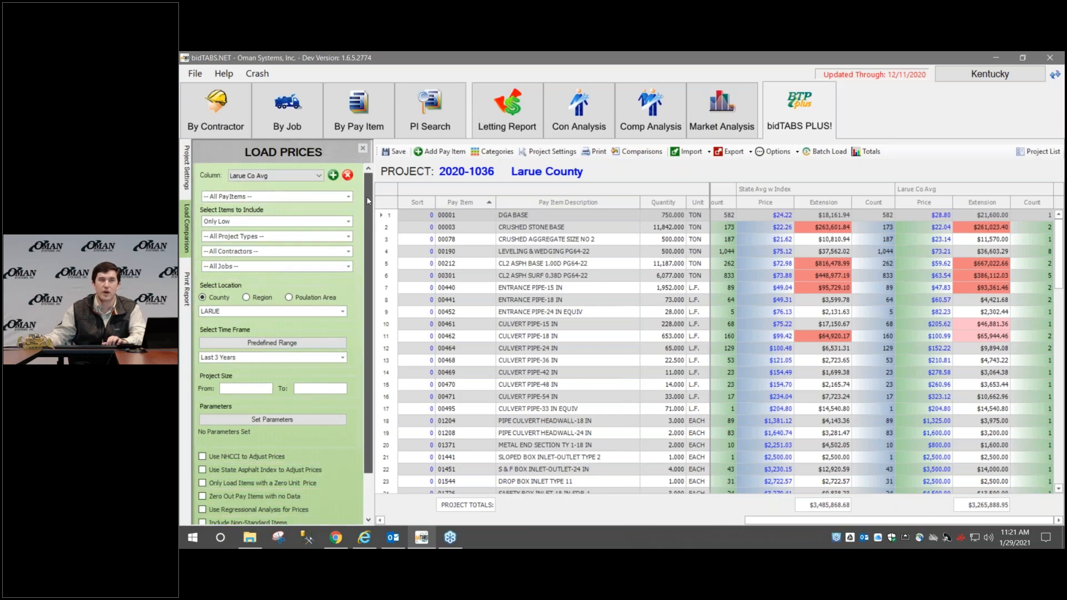
{"action": "left_click", "coordinate": [333, 176]}
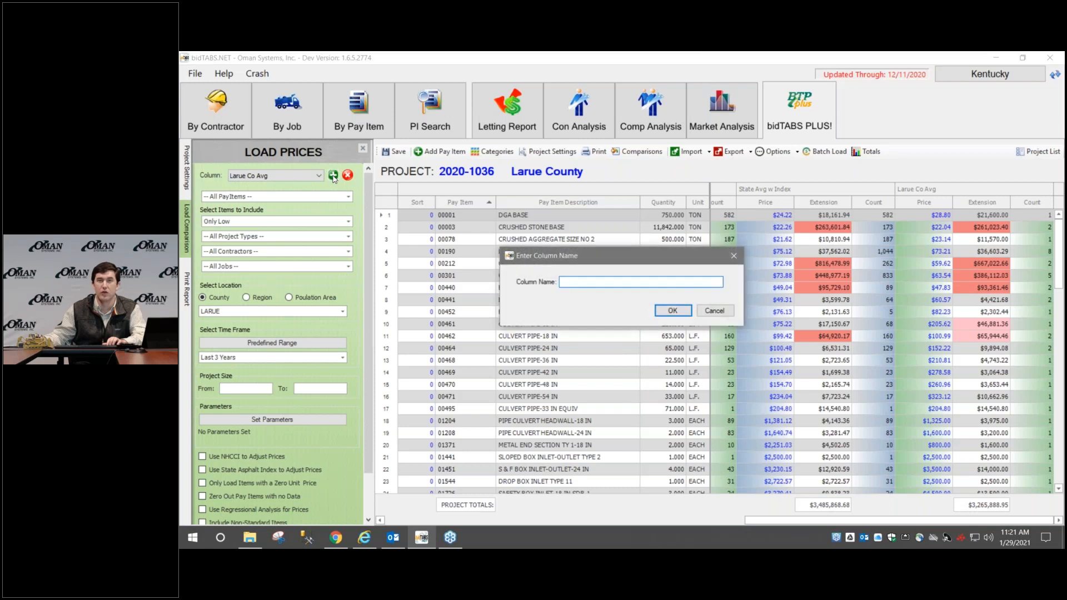
{"action": "type", "text": "Louis"}
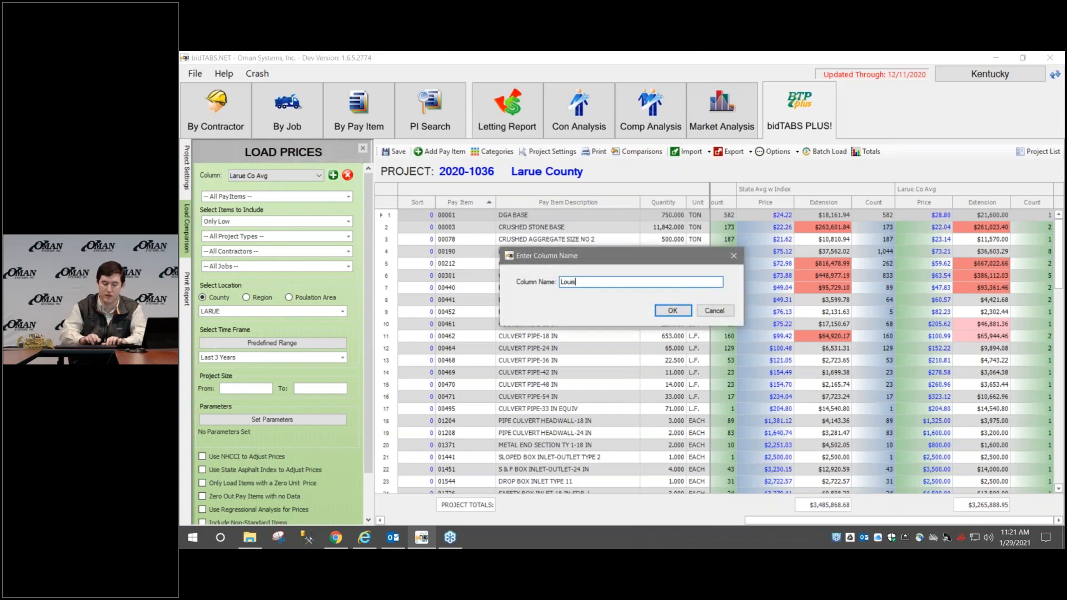
{"action": "type", "text": "ville Paving"}
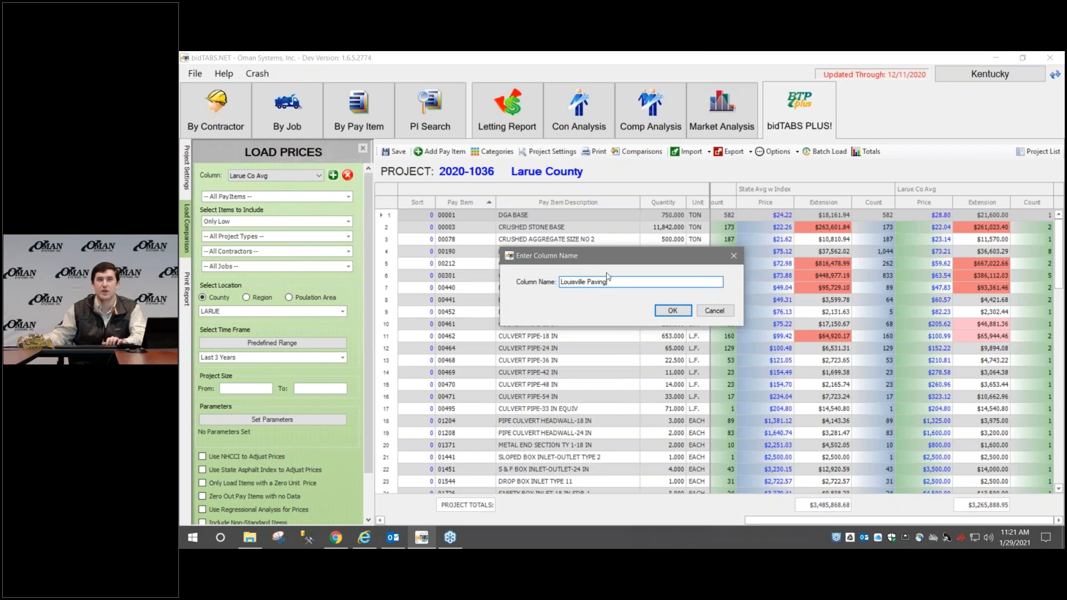
{"action": "left_click", "coordinate": [668, 310]}
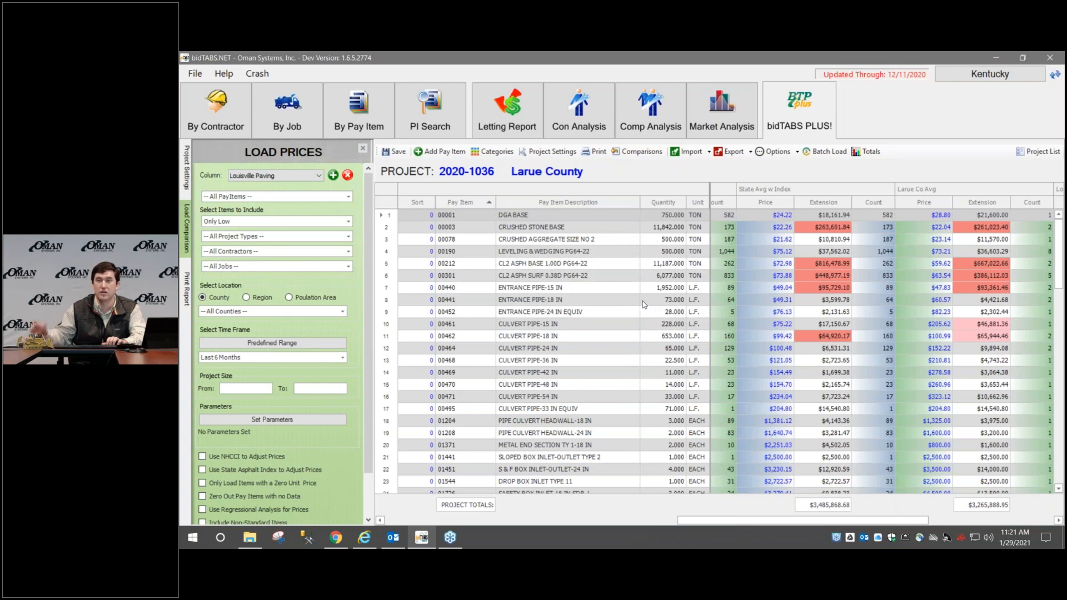
Step: Limit the Louisville Paving column to Low 2 prices from the contractor LOUISVILLE PAVING CO., INC
{"action": "left_click", "coordinate": [316, 225]}
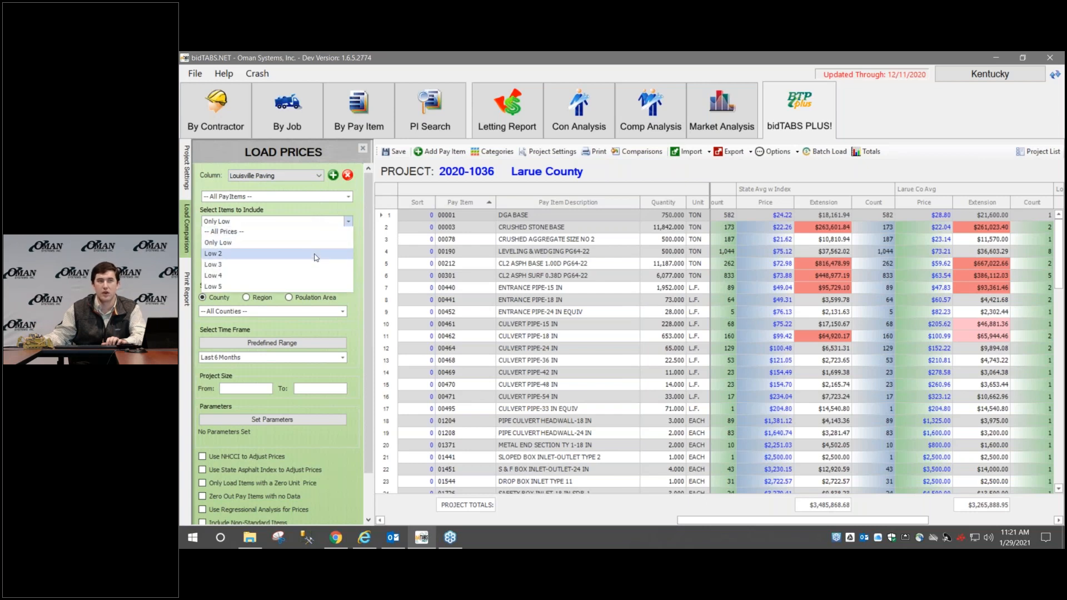
{"action": "left_click", "coordinate": [316, 255]}
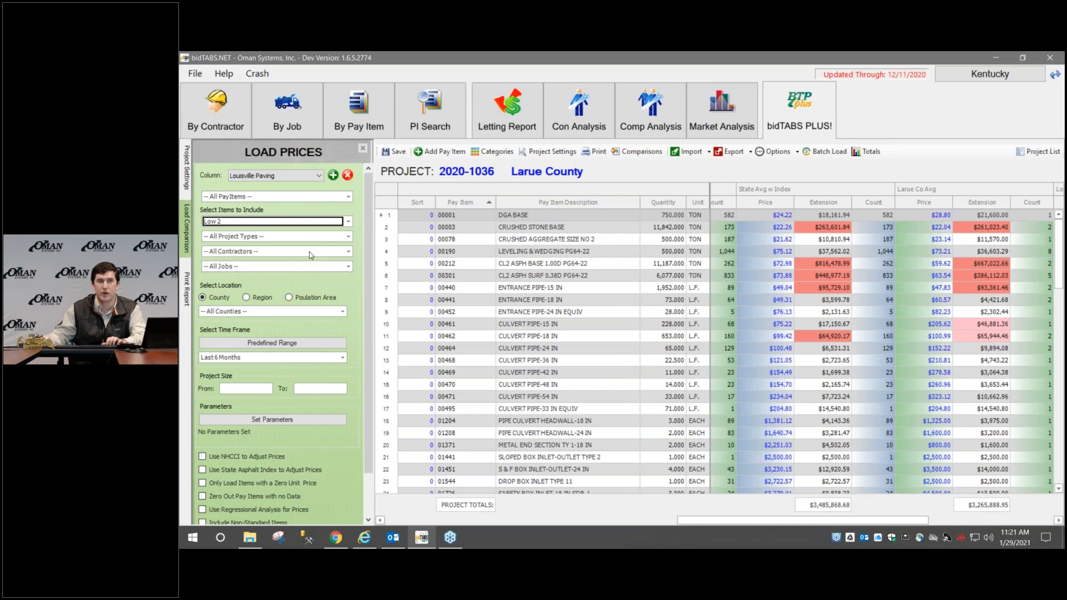
{"action": "left_click", "coordinate": [311, 255]}
{"action": "type", "text": "lousl"}
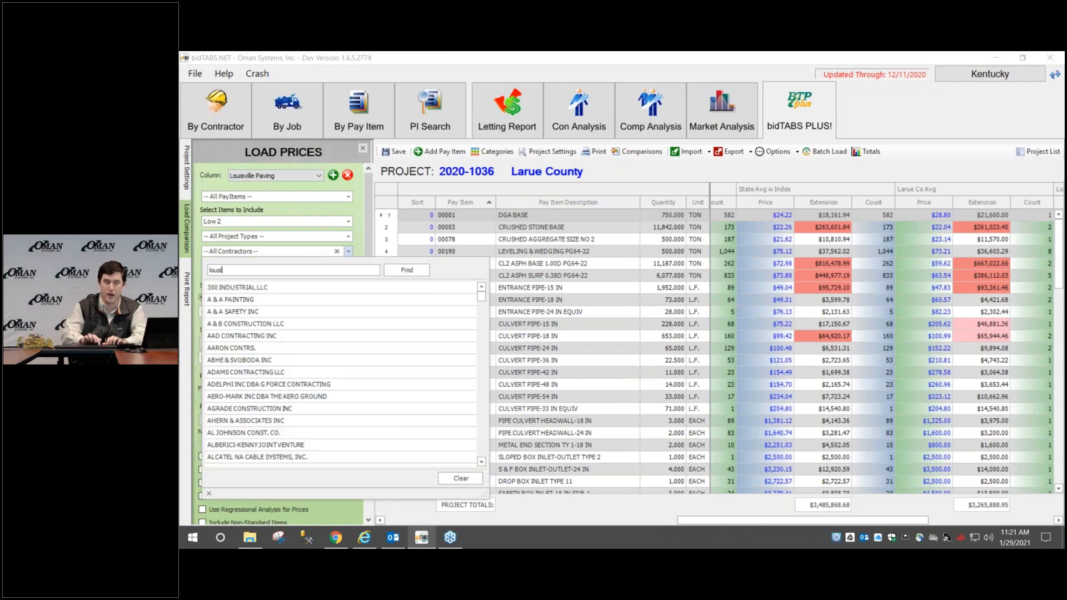
{"action": "type", "text": "v"}
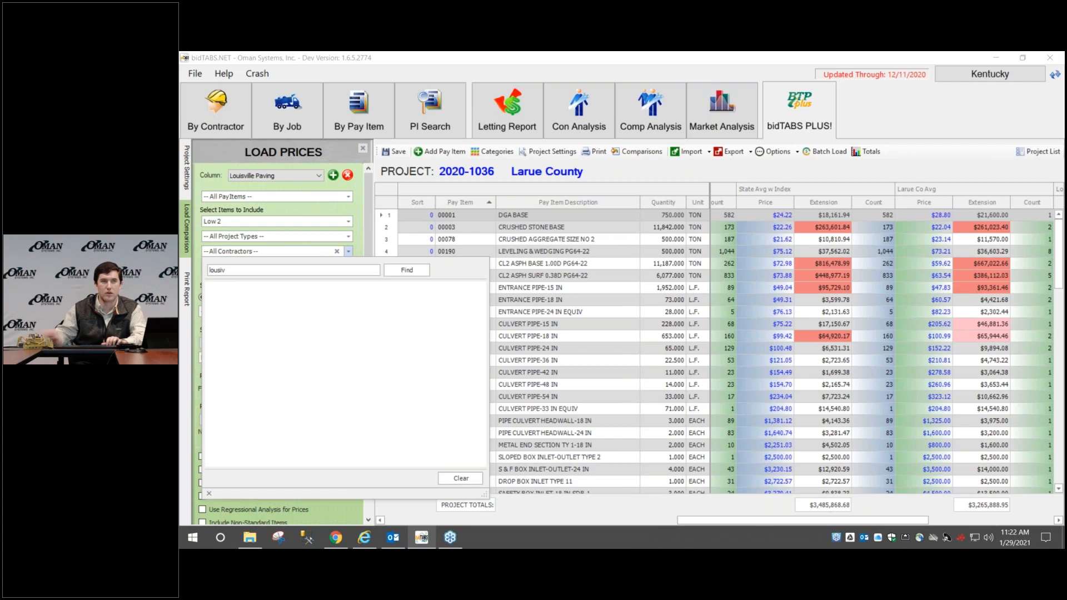
{"action": "key", "text": "BackSpace"}
{"action": "key", "text": "BackSpace"}
{"action": "key", "text": "BackSpace"}
{"action": "type", "text": "is"}
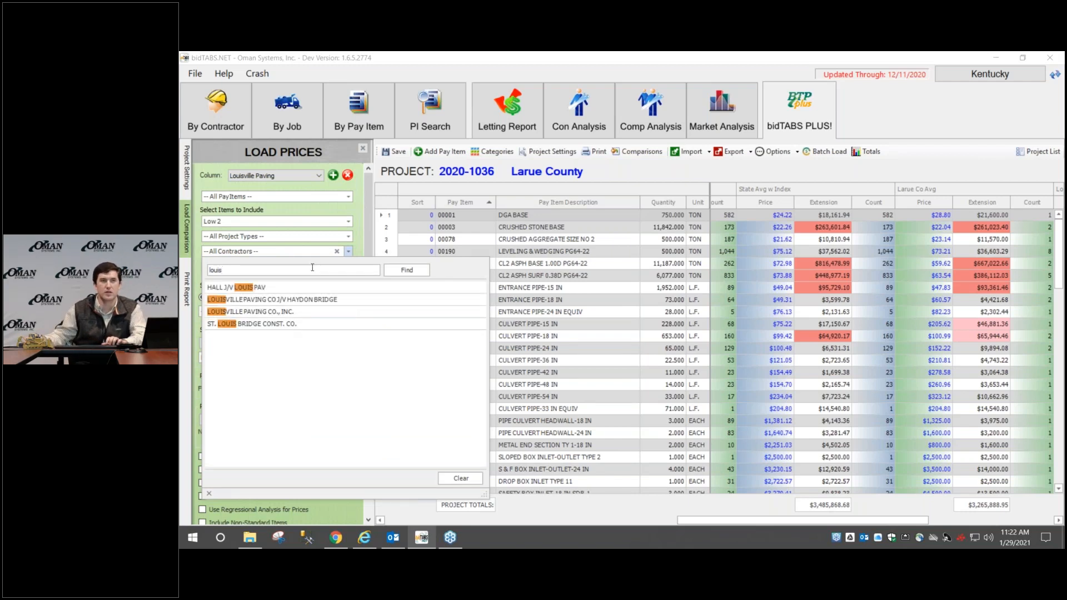
{"action": "left_click", "coordinate": [305, 313]}
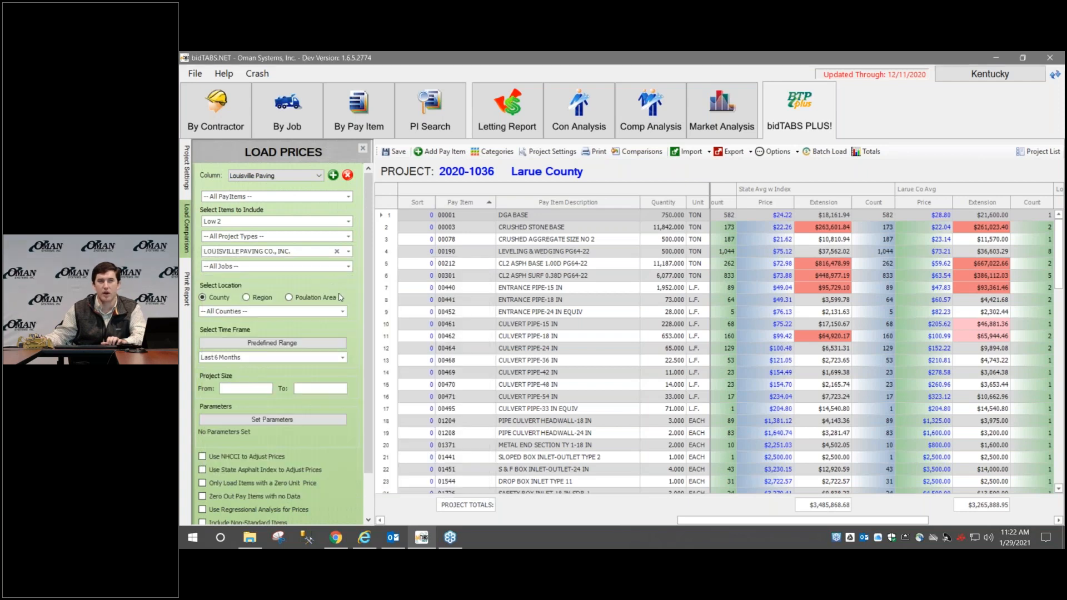
Step: Load the Louisville Paving column's prices for the Last 3 Years and compare them with the other comparison columns
{"action": "left_click", "coordinate": [313, 357]}
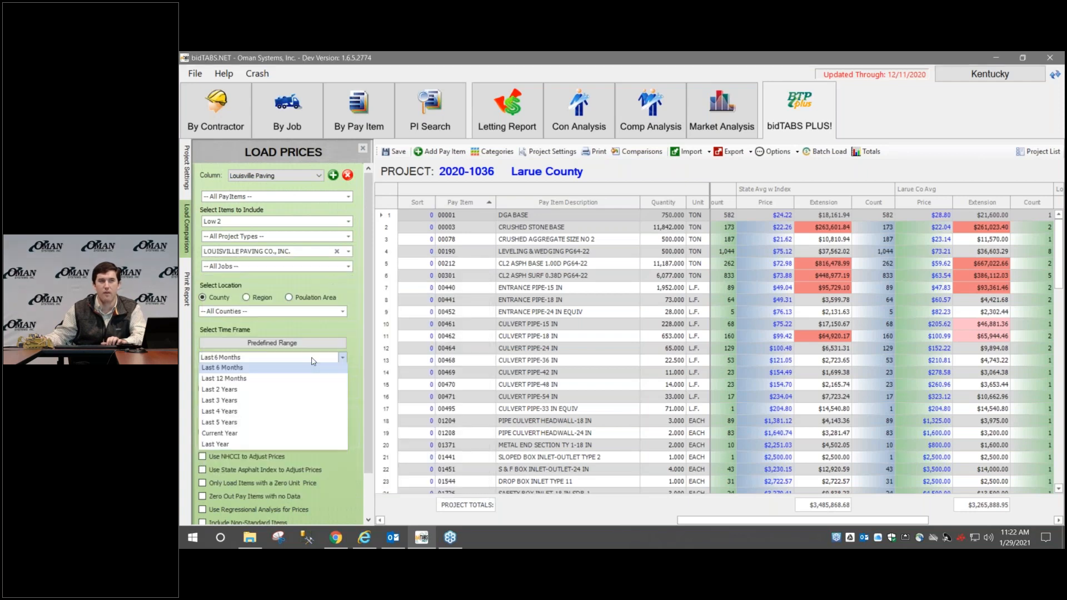
{"action": "left_click", "coordinate": [318, 401]}
{"action": "scroll", "coordinate": [327, 458], "scroll_direction": "down", "scroll_amount": 1}
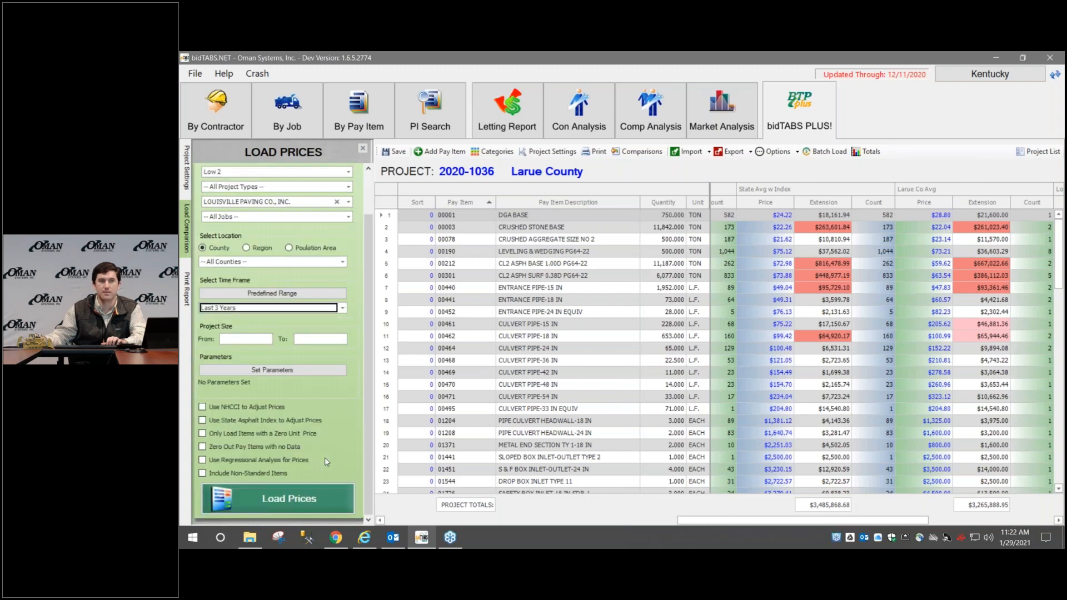
{"action": "left_click", "coordinate": [324, 495]}
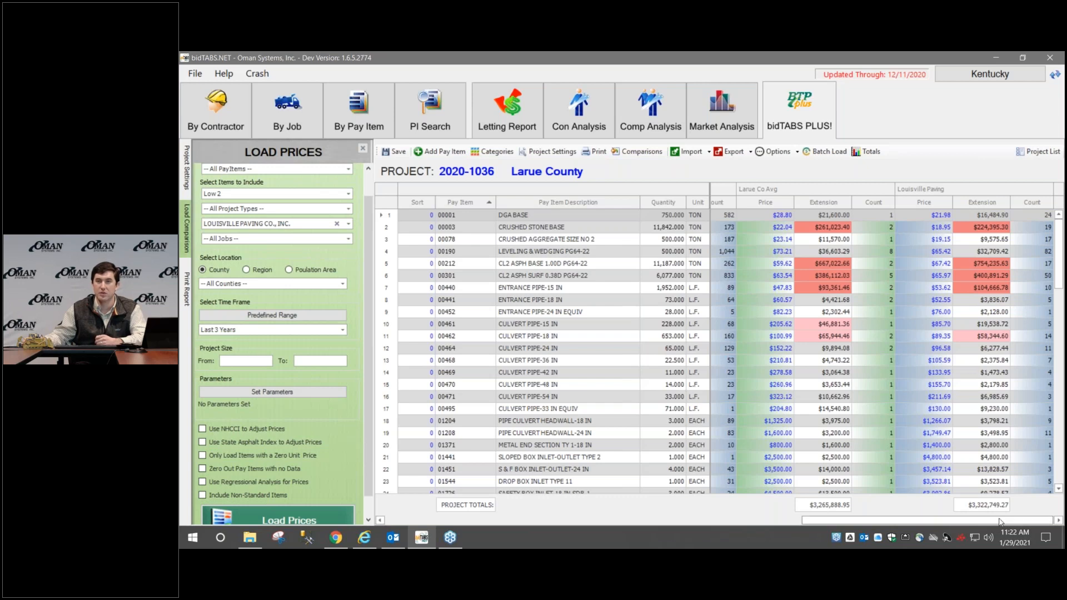
{"action": "left_click_drag", "start_coordinate": [1000, 521], "coordinate": [756, 532]}
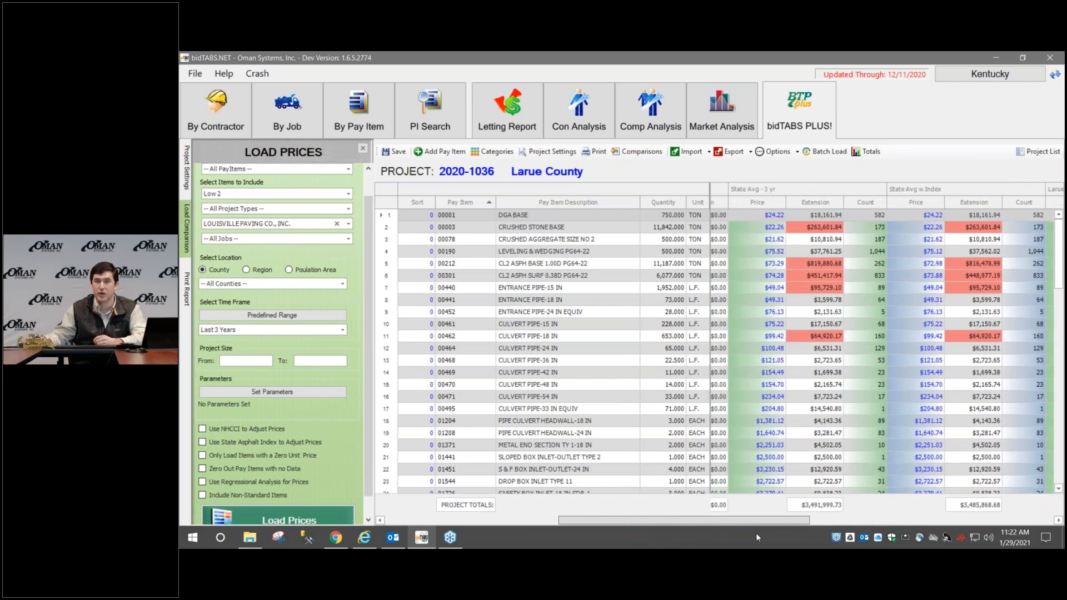
{"action": "left_click_drag", "start_coordinate": [755, 532], "coordinate": [962, 536]}
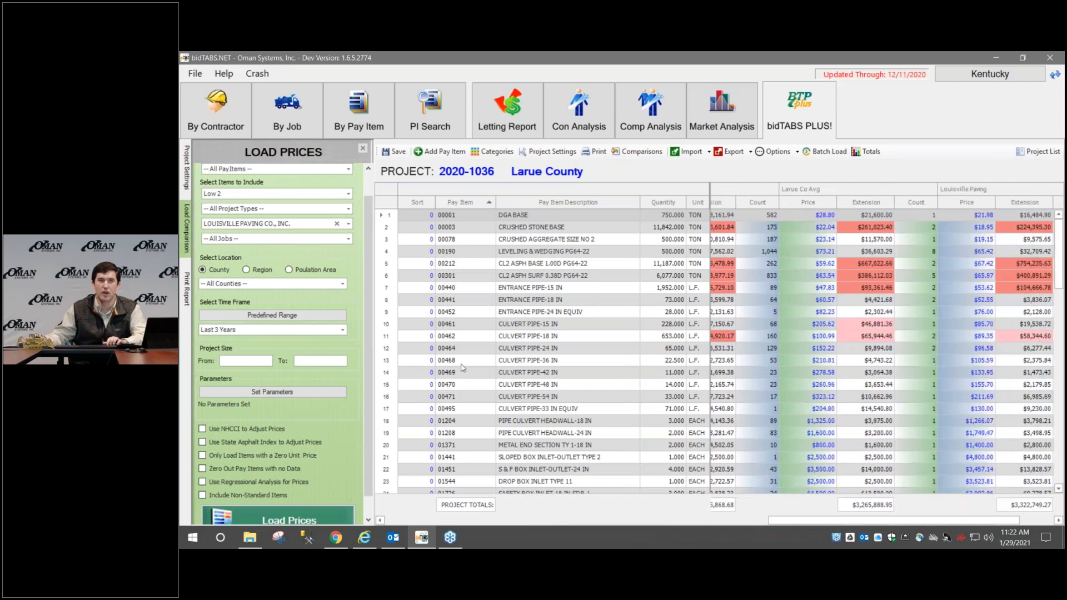
Step: Add another comparison column named State Avg w Para to the project
{"action": "scroll", "coordinate": [355, 222], "scroll_direction": "up", "scroll_amount": 1}
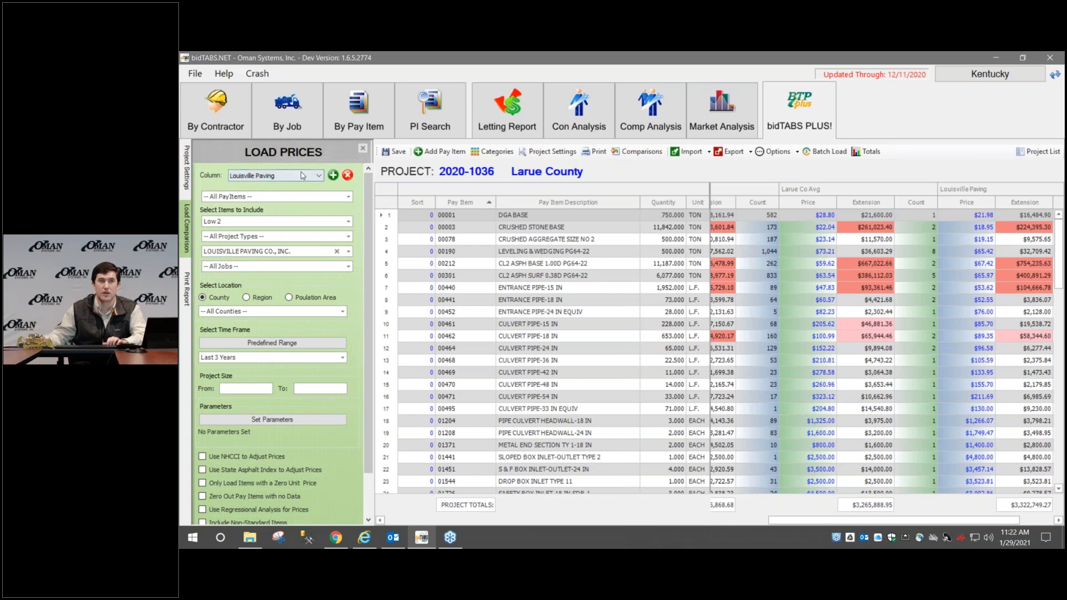
{"action": "left_click", "coordinate": [333, 176]}
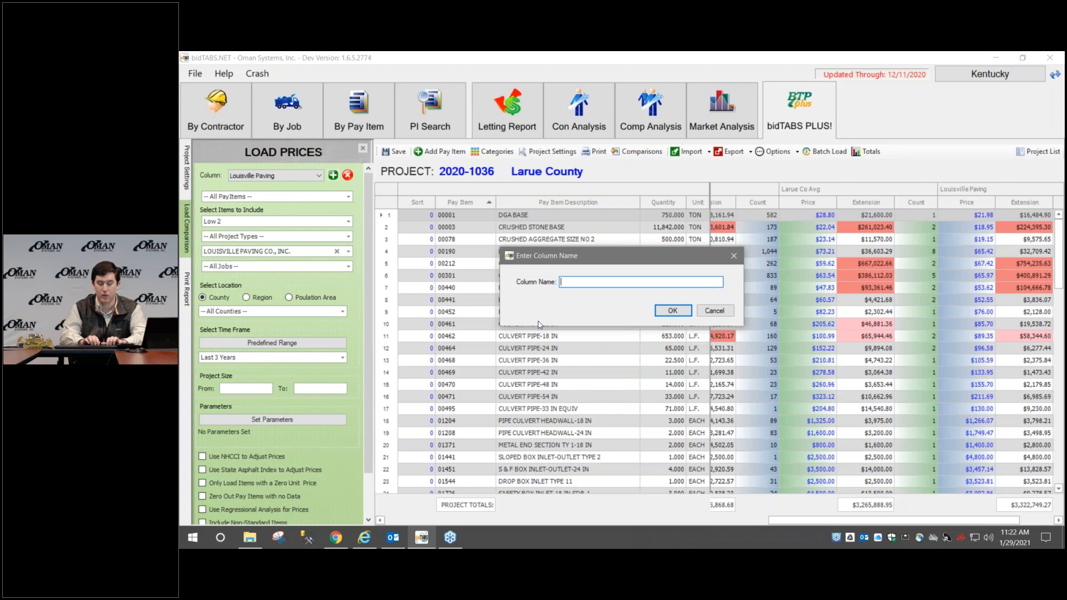
{"action": "type", "text": "State Avg "}
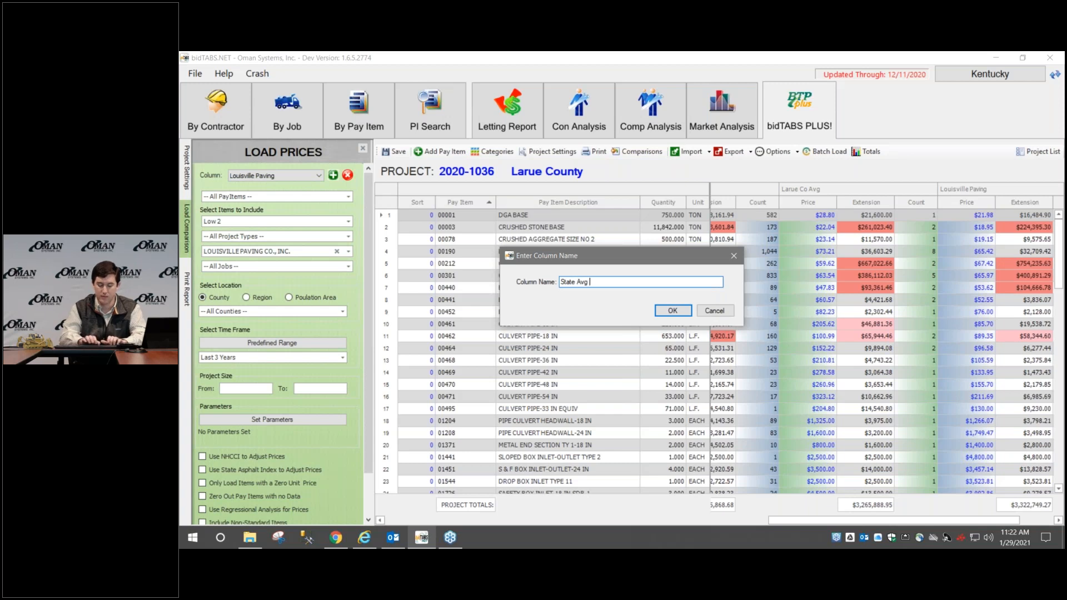
{"action": "type", "text": "w Para"}
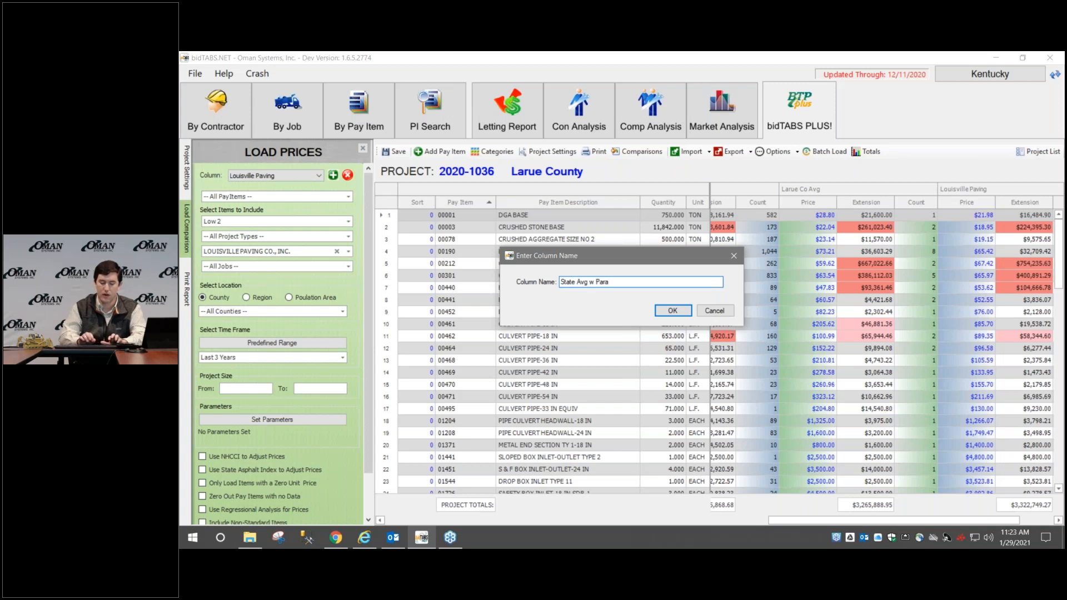
{"action": "left_click", "coordinate": [679, 312]}
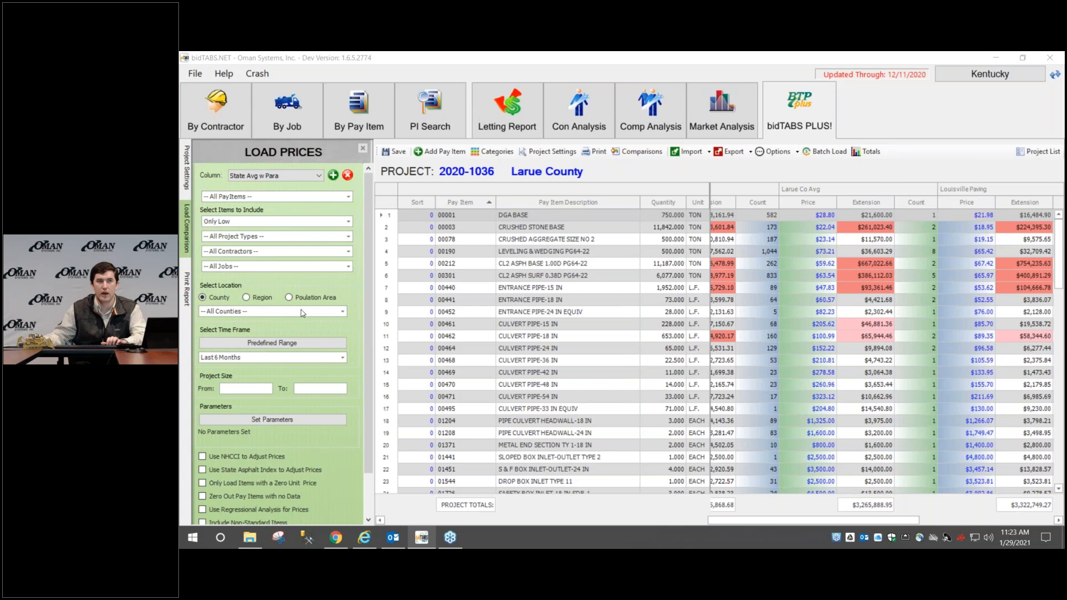
Step: Set the column's time frame to Last 3 Years and its quantity factors to 50 percent under and 100 percent over
{"action": "left_click", "coordinate": [300, 357]}
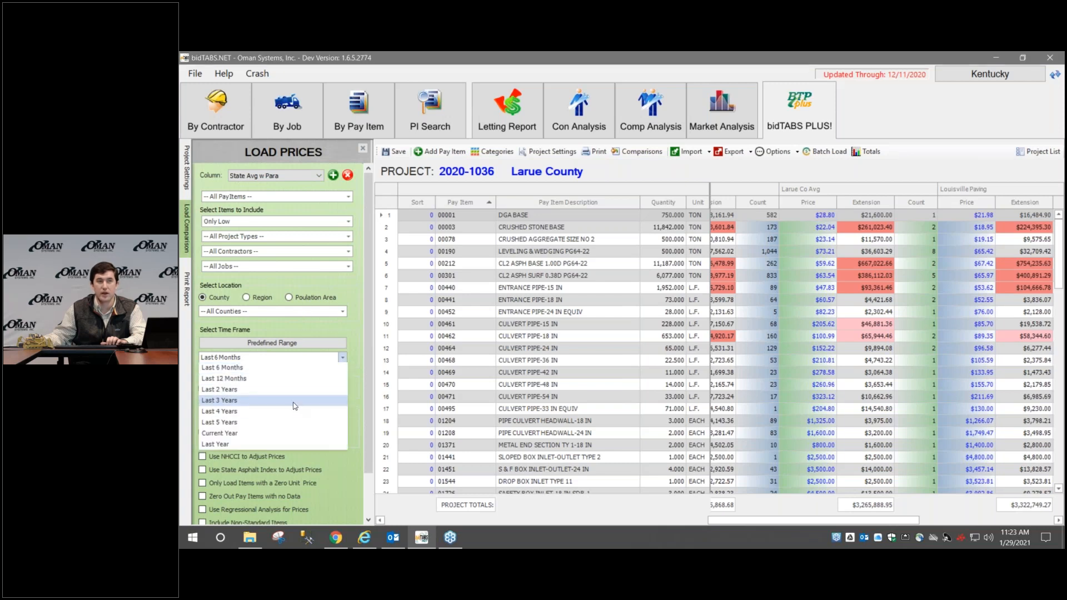
{"action": "left_click", "coordinate": [295, 400]}
{"action": "left_click", "coordinate": [295, 418]}
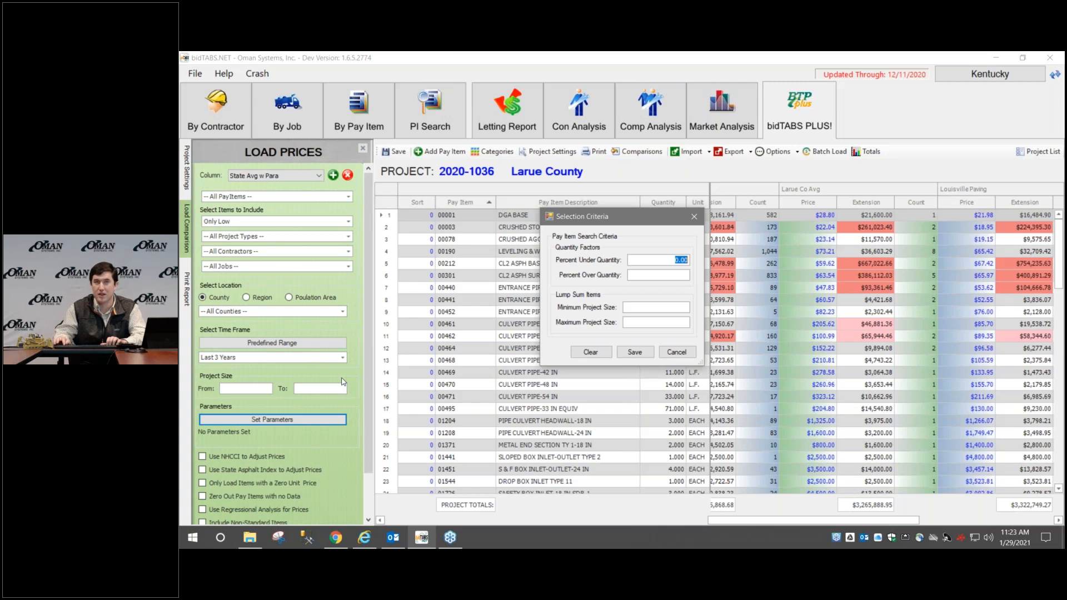
{"action": "type", "text": "5"}
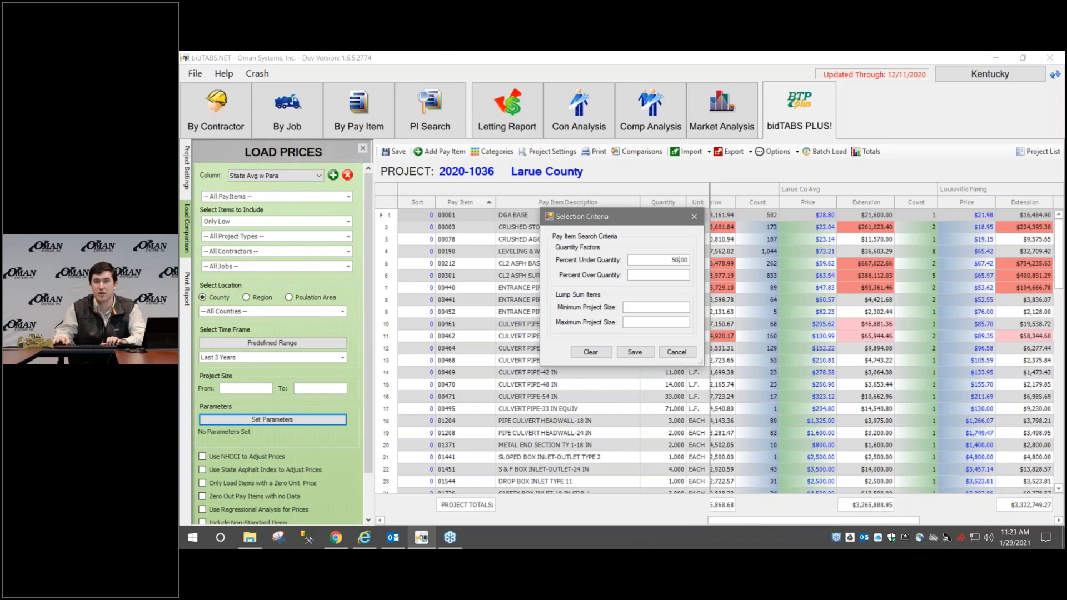
{"action": "key", "text": "Tab"}
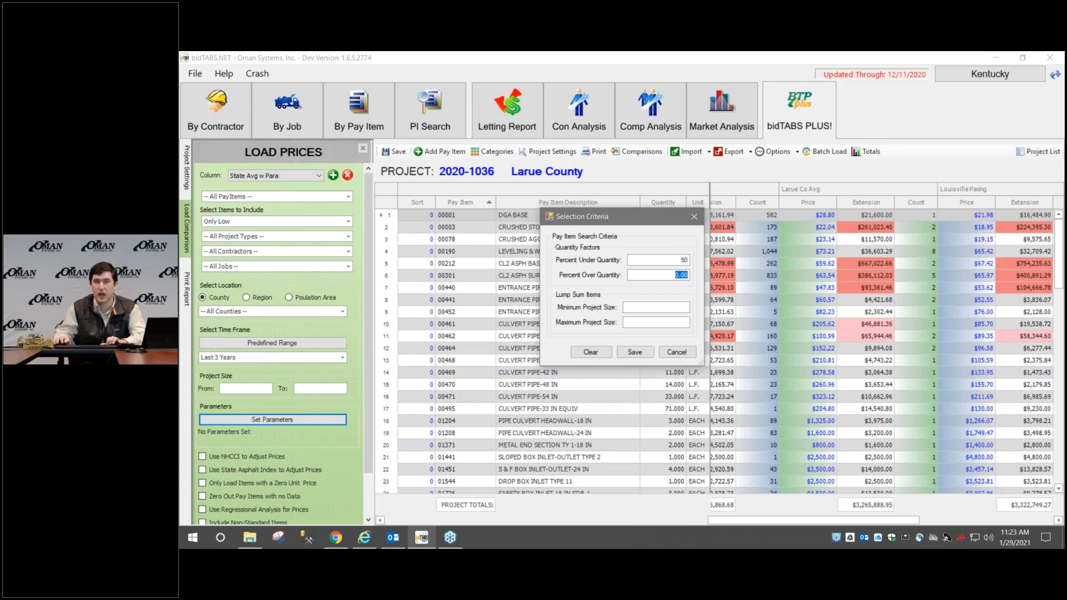
{"action": "type", "text": "10"}
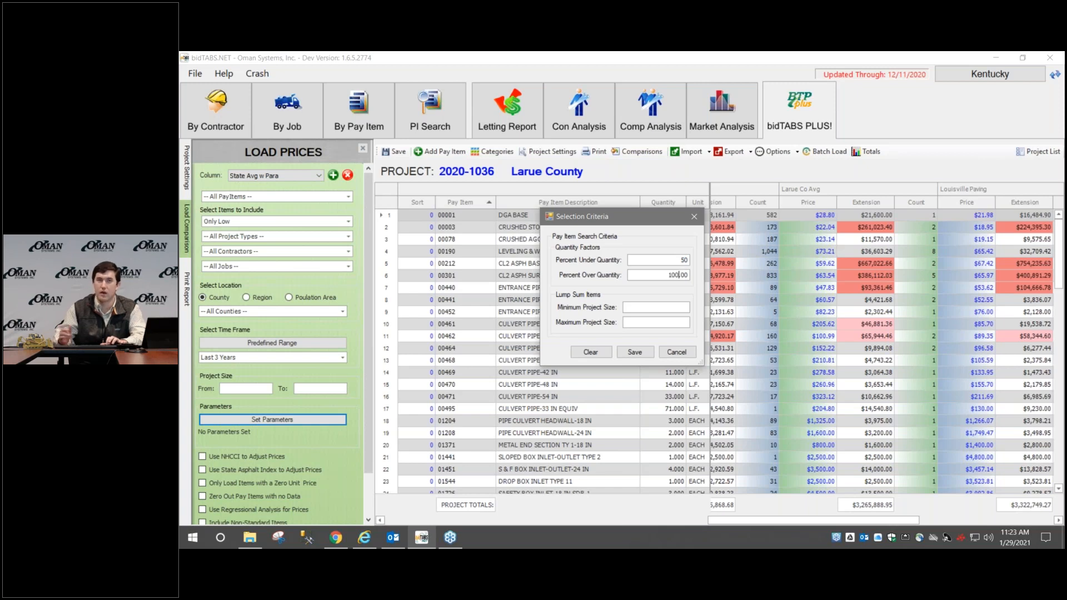
{"action": "type", "text": "0"}
{"action": "key", "text": "Tab"}
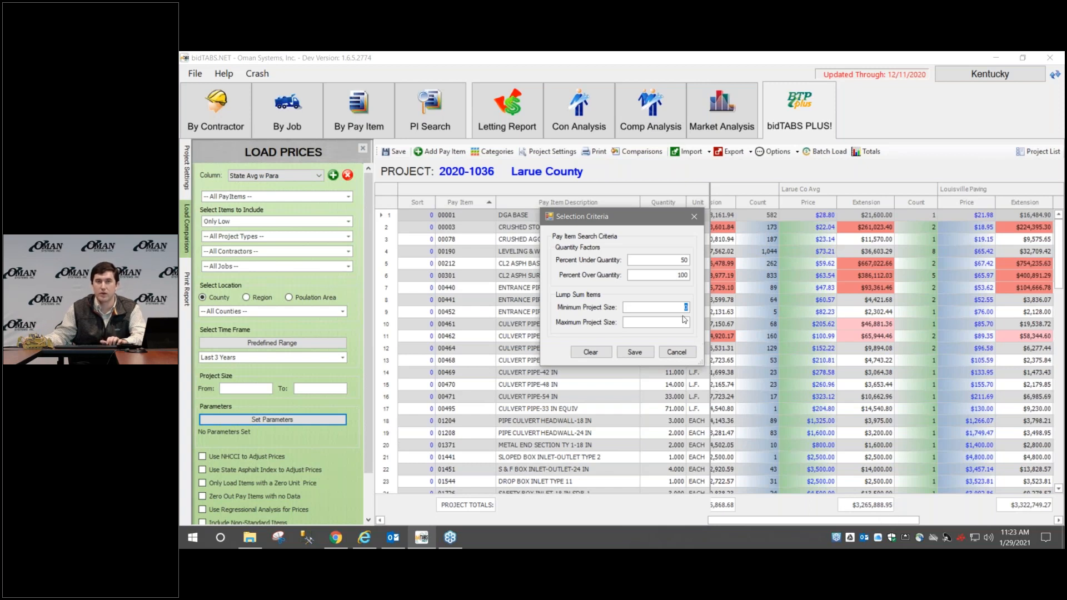
Step: Limit lump sum items to project sizes from 2,000,000 to 5,000,000 and save the selection criteria
{"action": "type", "text": "0000000"}
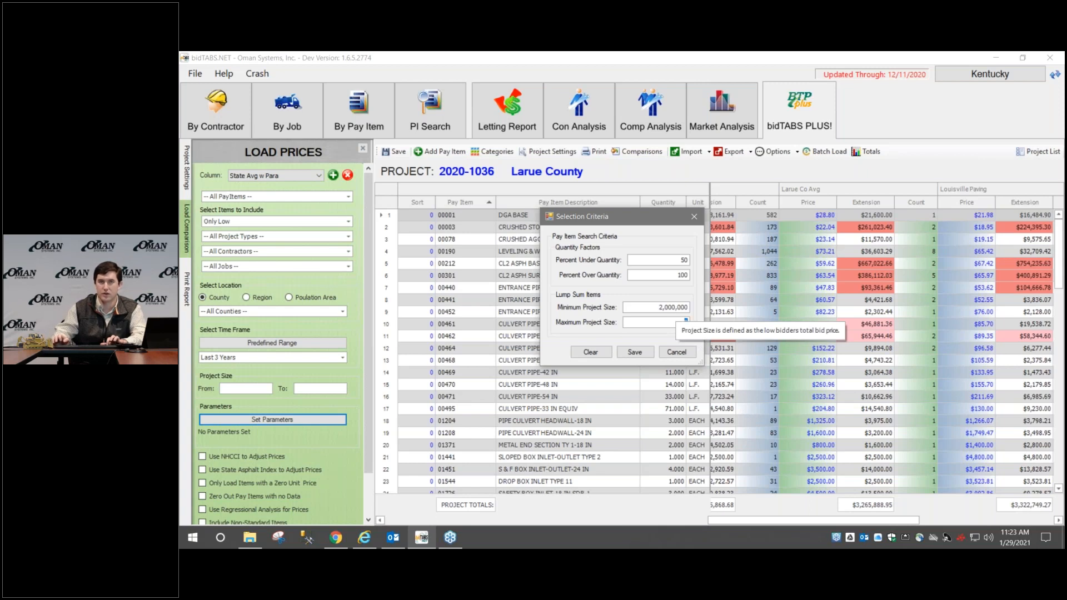
{"action": "left_click", "coordinate": [686, 321]}
{"action": "type", "text": "5000000"}
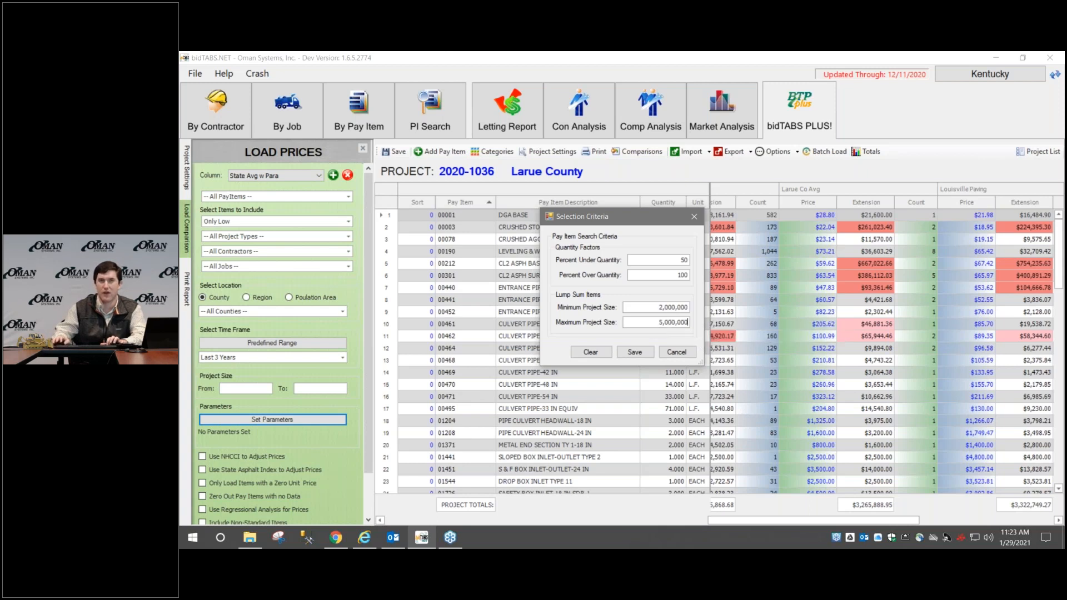
{"action": "left_click", "coordinate": [645, 355]}
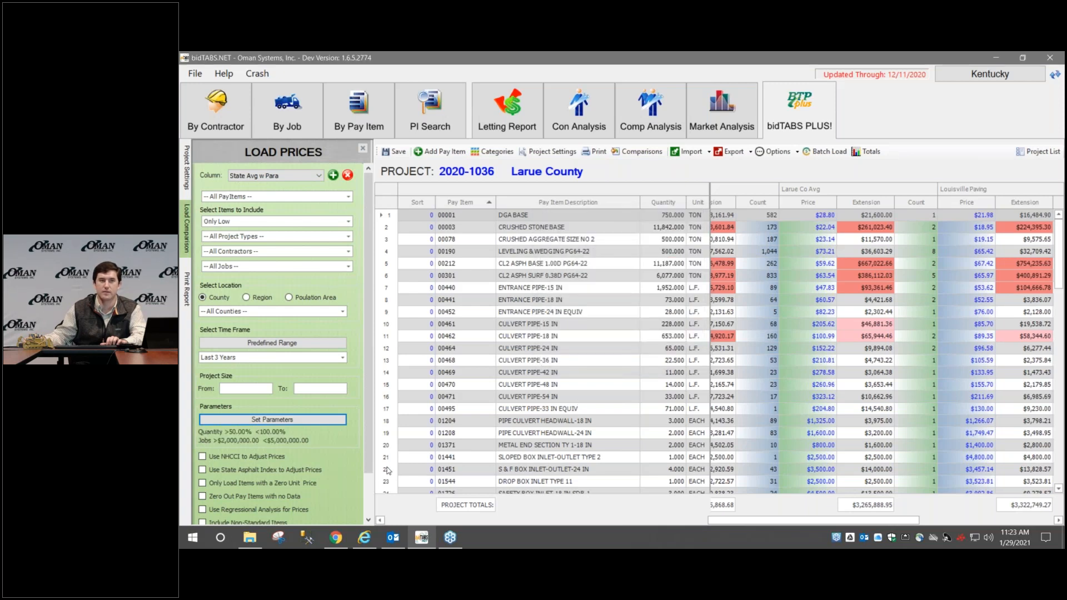
Step: Load the Only Low statewide prices into State Avg w Para and compare them with the Larue Co Avg and Louisville Paving columns
{"action": "scroll", "coordinate": [324, 489], "scroll_direction": "down", "scroll_amount": 1}
{"action": "left_click", "coordinate": [323, 509]}
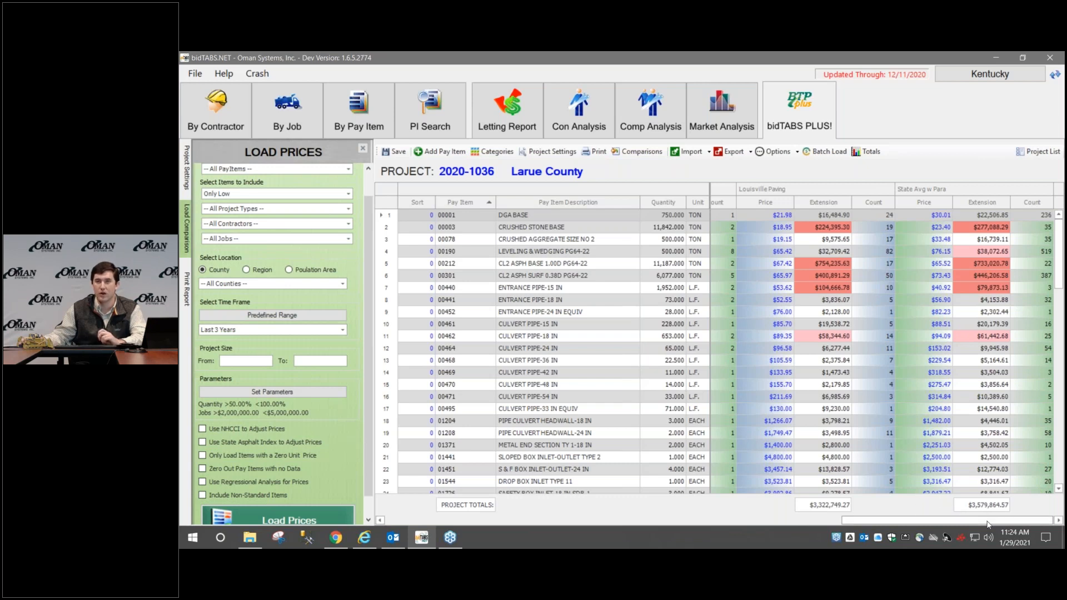
{"action": "left_click_drag", "start_coordinate": [988, 523], "coordinate": [903, 525]}
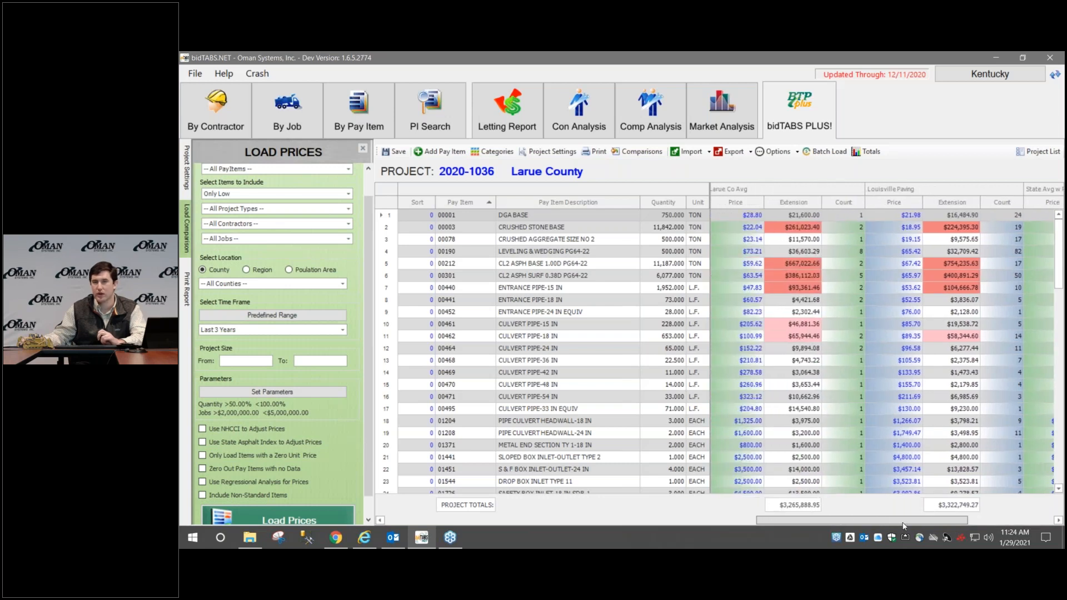
{"action": "left_click_drag", "start_coordinate": [903, 526], "coordinate": [1013, 510]}
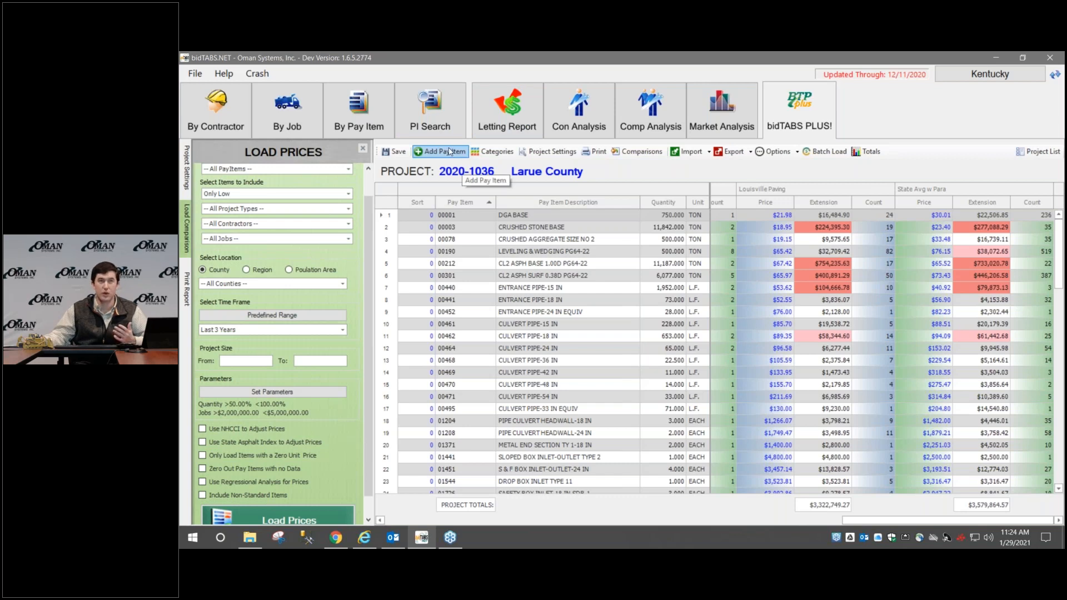
Step: Leave the project with its changes saved and open the By Job report options
{"action": "left_click", "coordinate": [318, 134]}
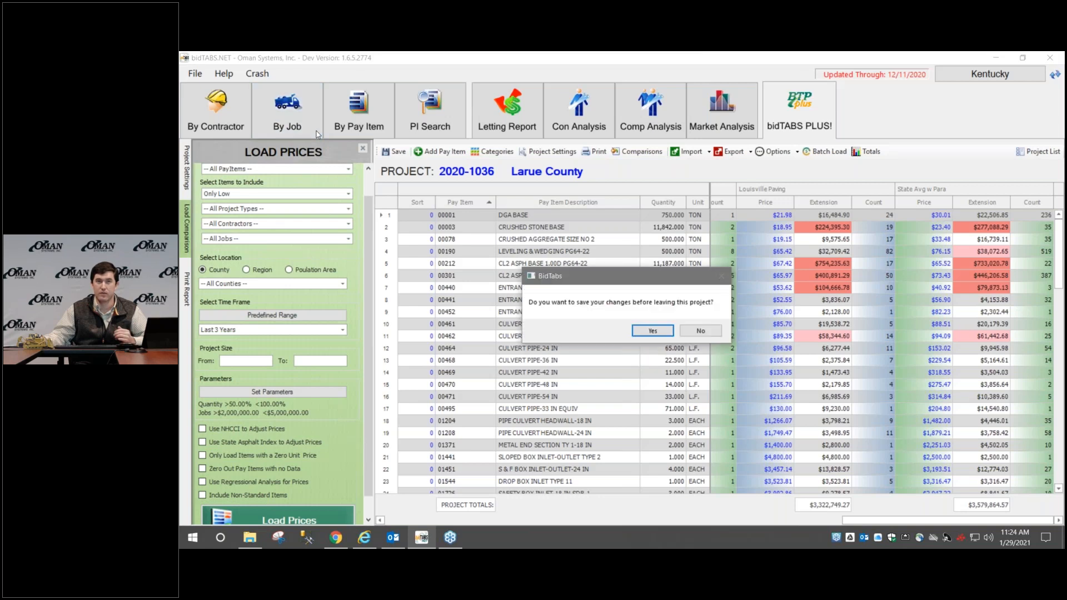
{"action": "left_click", "coordinate": [669, 334]}
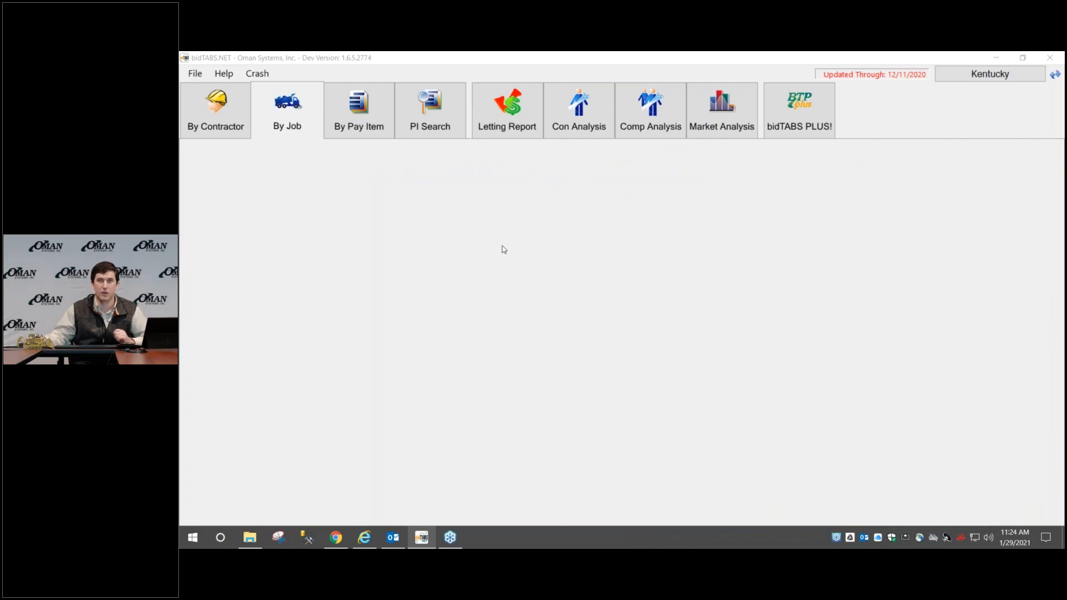
{"action": "left_click", "coordinate": [359, 111]}
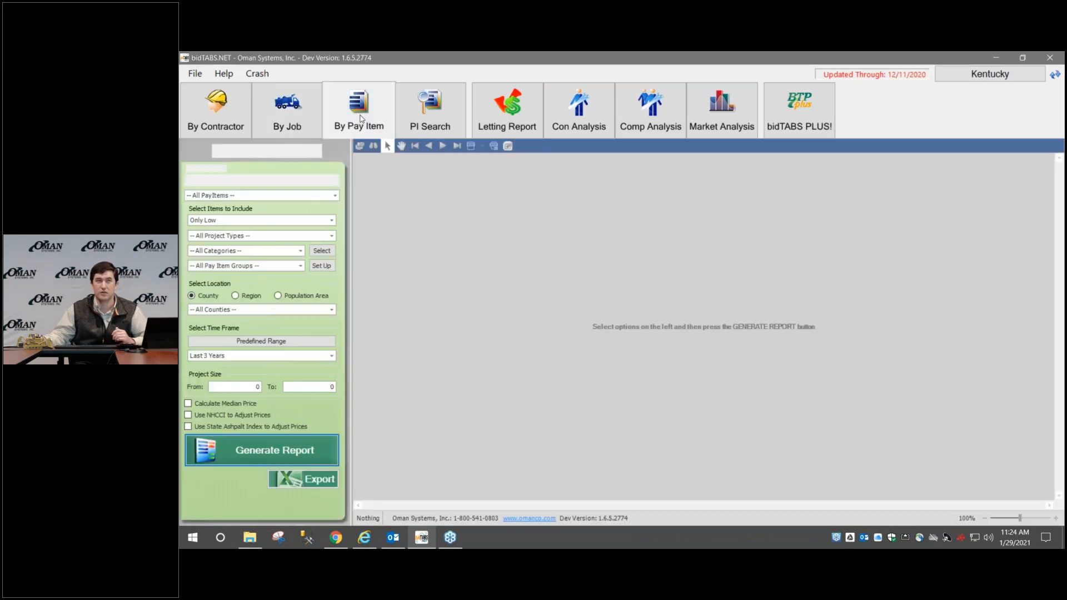
{"action": "left_click", "coordinate": [311, 123]}
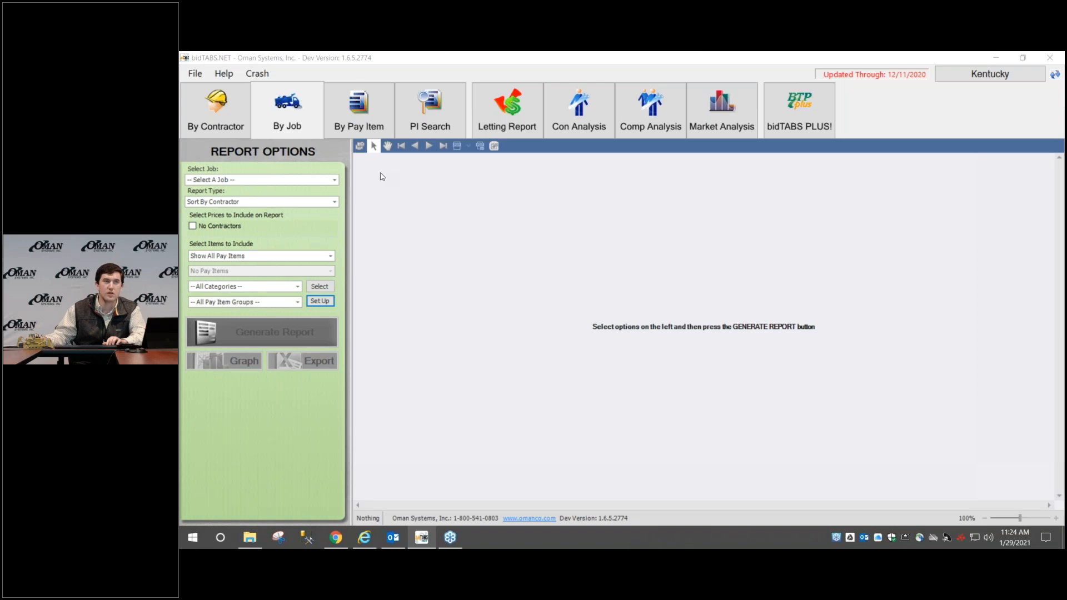
Step: Find job 2020-1036 in Larue County and select it for the By Job report
{"action": "left_click", "coordinate": [334, 181]}
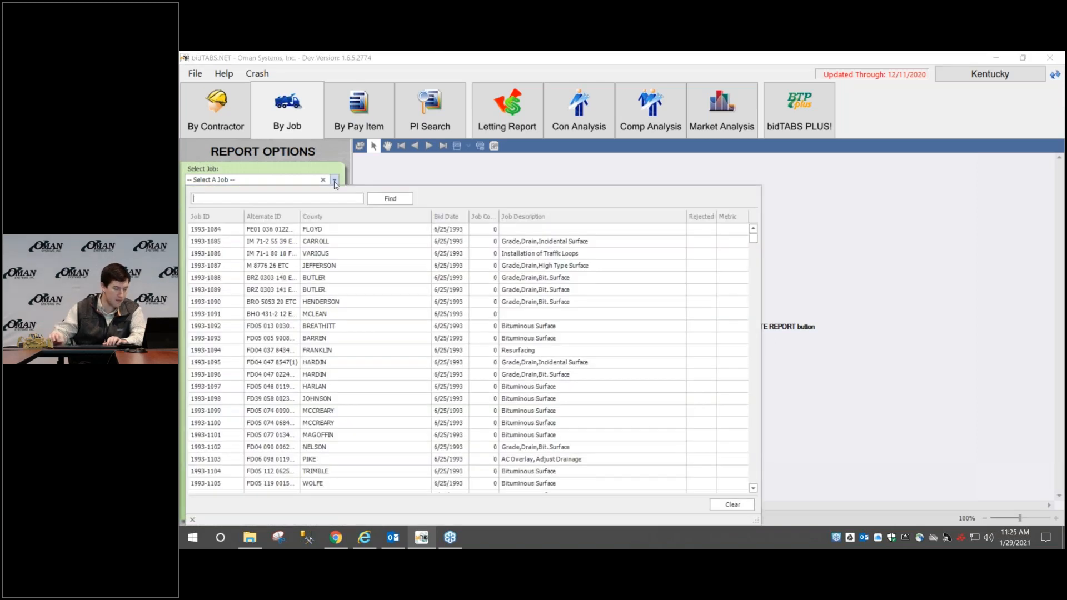
{"action": "type", "text": "2020"}
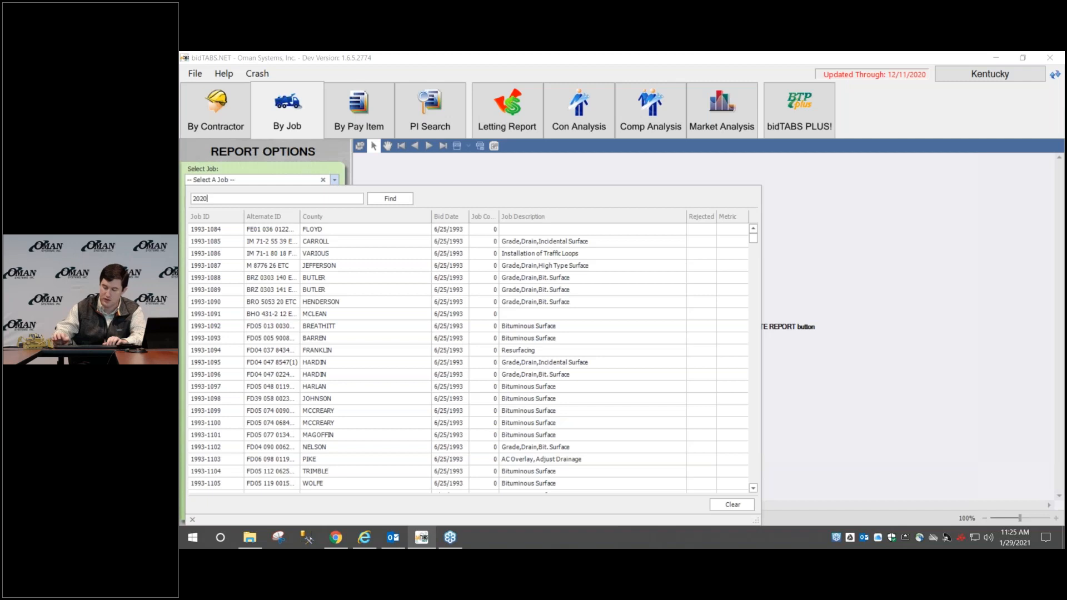
{"action": "type", "text": "-1036"}
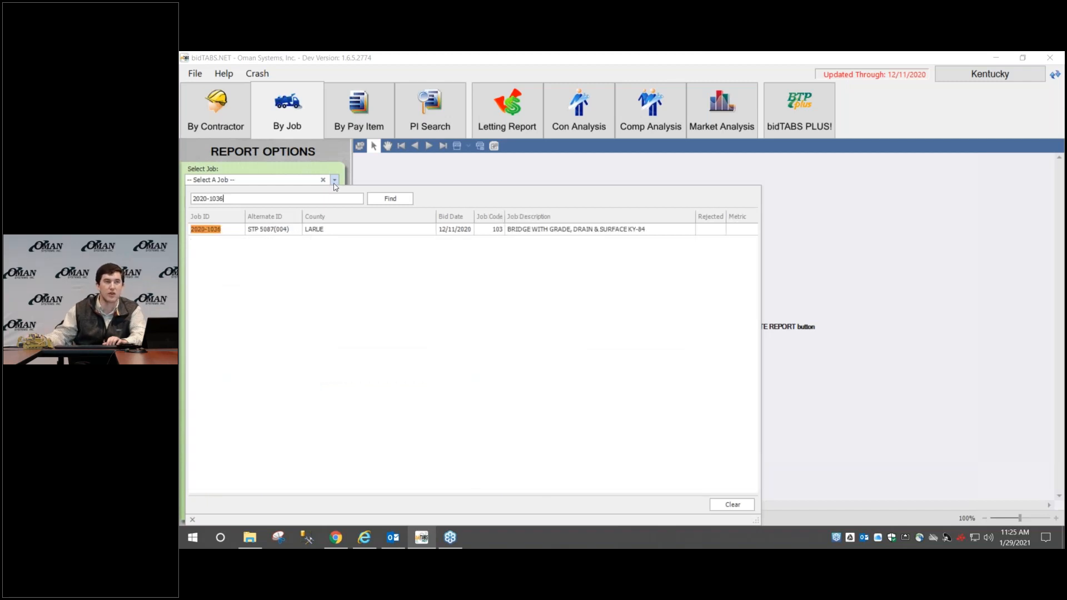
{"action": "left_click", "coordinate": [329, 230]}
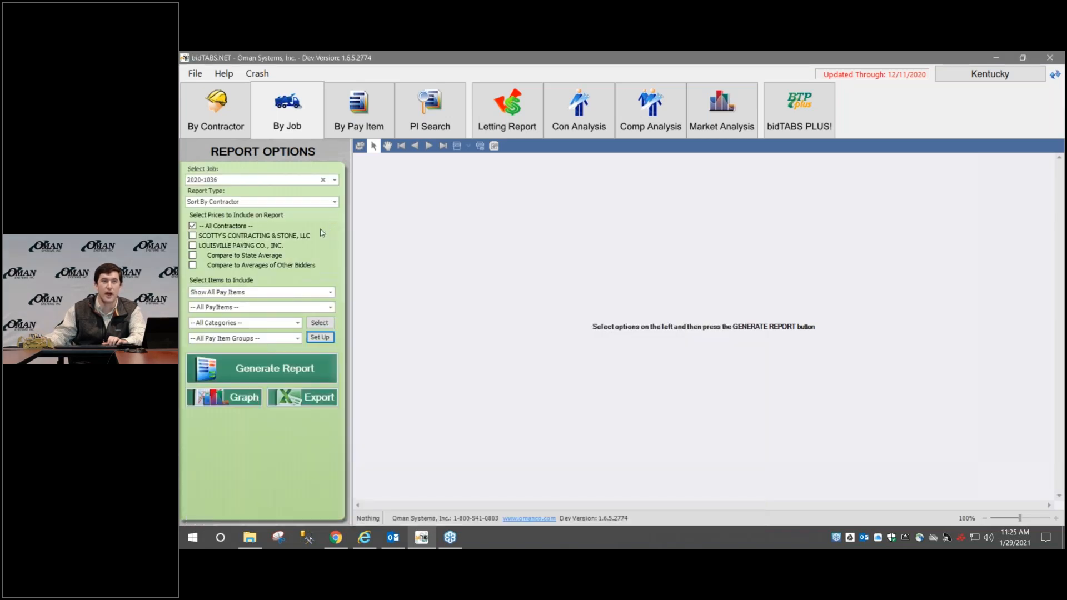
Step: Set the report type to Sort By PayItem Across Page (3 max) and graph the job's category totals for all contractors
{"action": "left_click", "coordinate": [334, 202]}
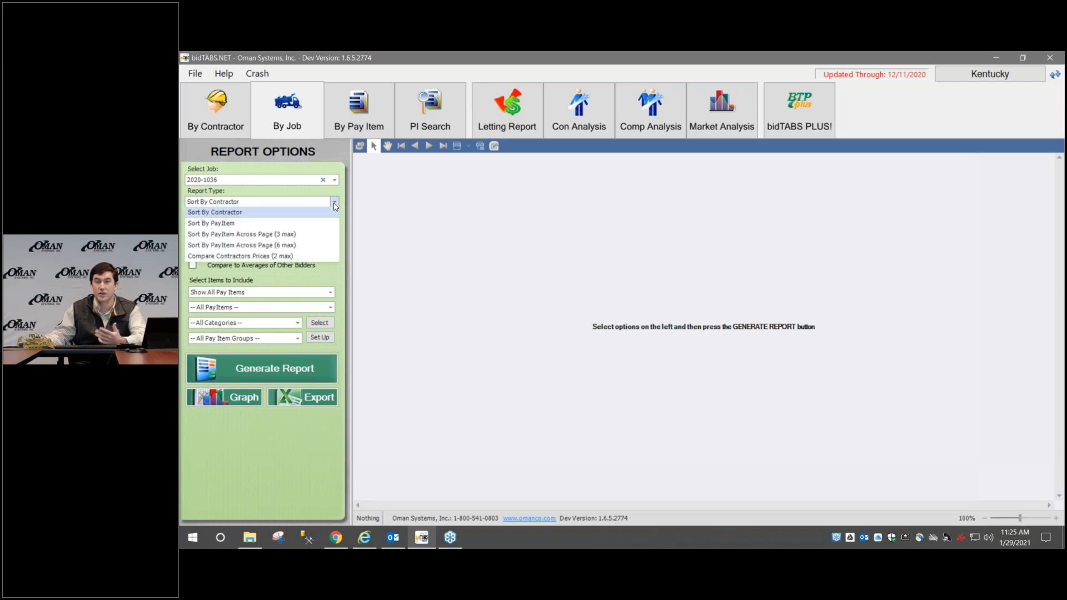
{"action": "left_click", "coordinate": [303, 238]}
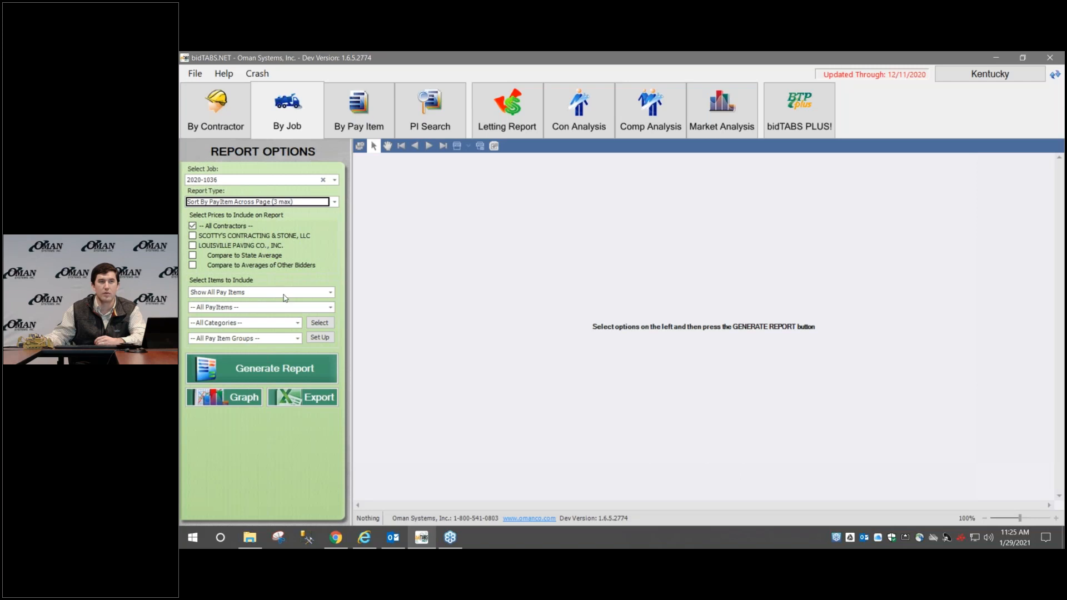
{"action": "left_click", "coordinate": [252, 401]}
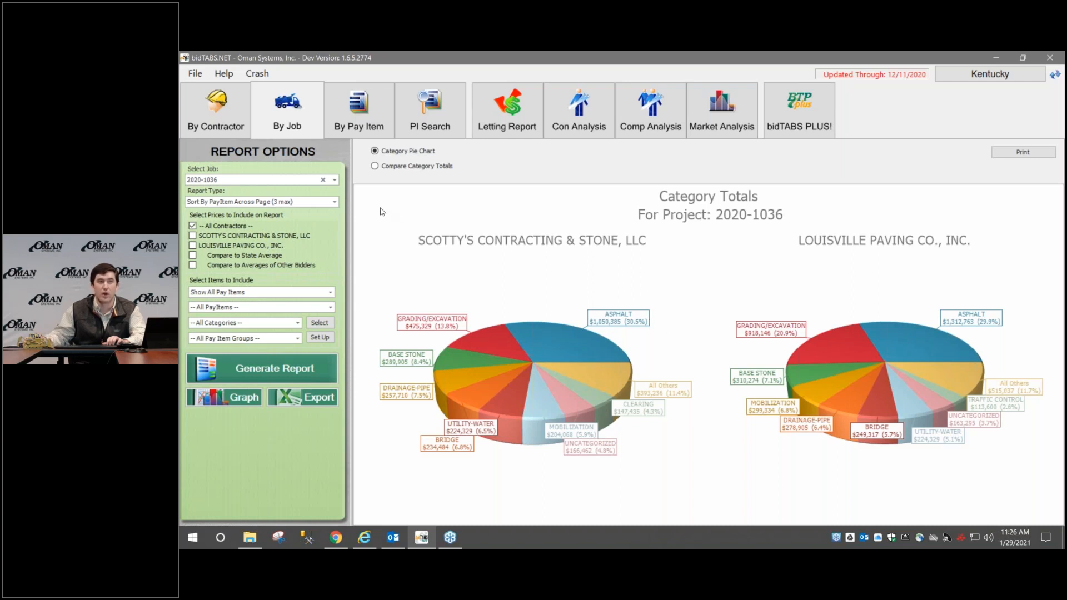
Step: Limit the job report to the GRADING/EXCAVATION category and generate it with the across-page pay item layout
{"action": "left_click", "coordinate": [334, 205]}
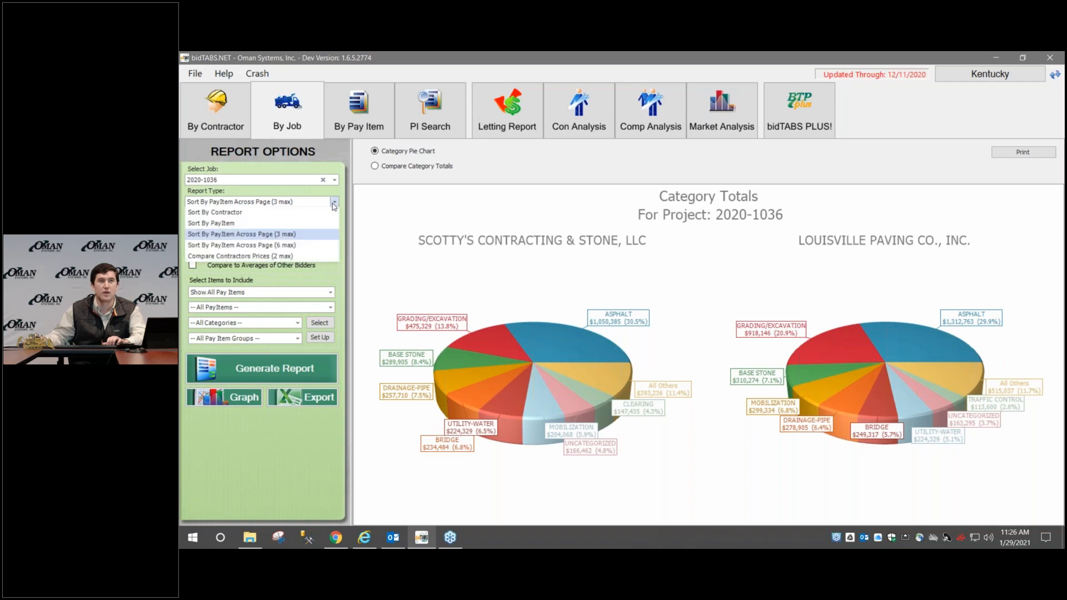
{"action": "left_click", "coordinate": [337, 280]}
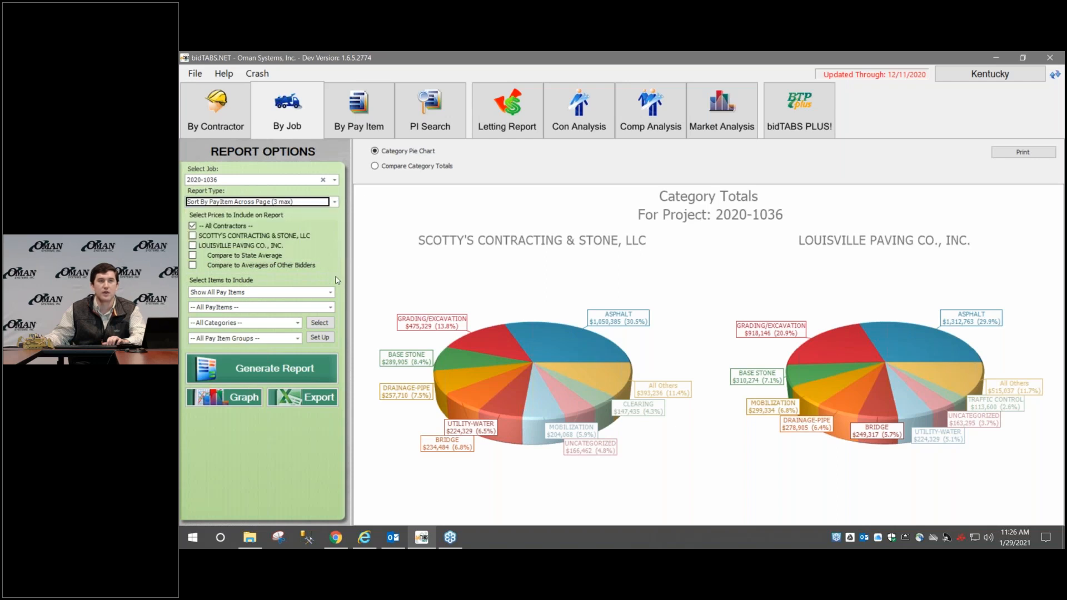
{"action": "left_click", "coordinate": [298, 324]}
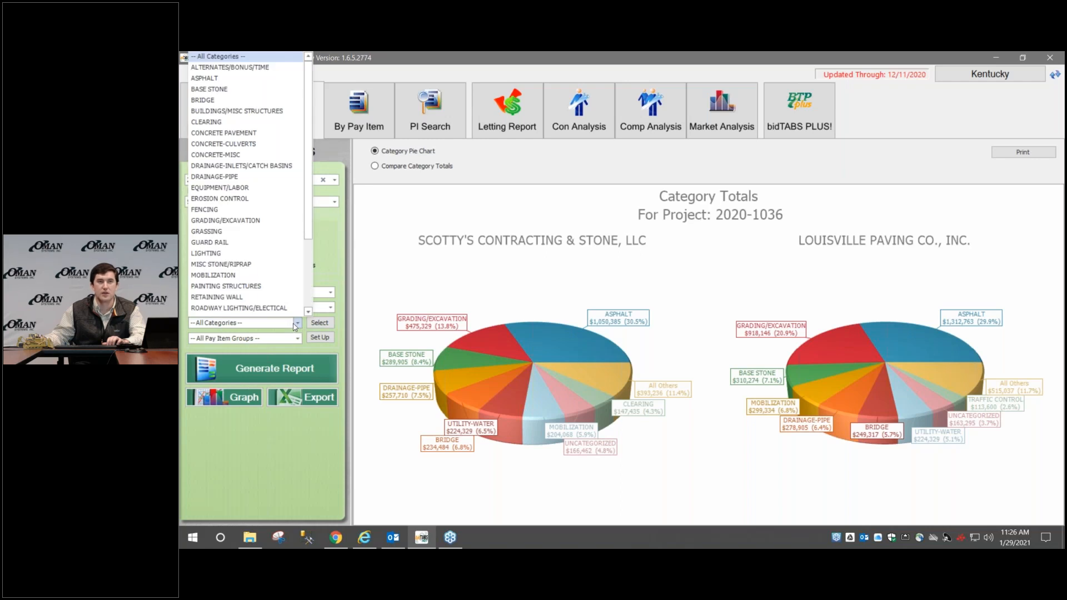
{"action": "type", "text": "gra"}
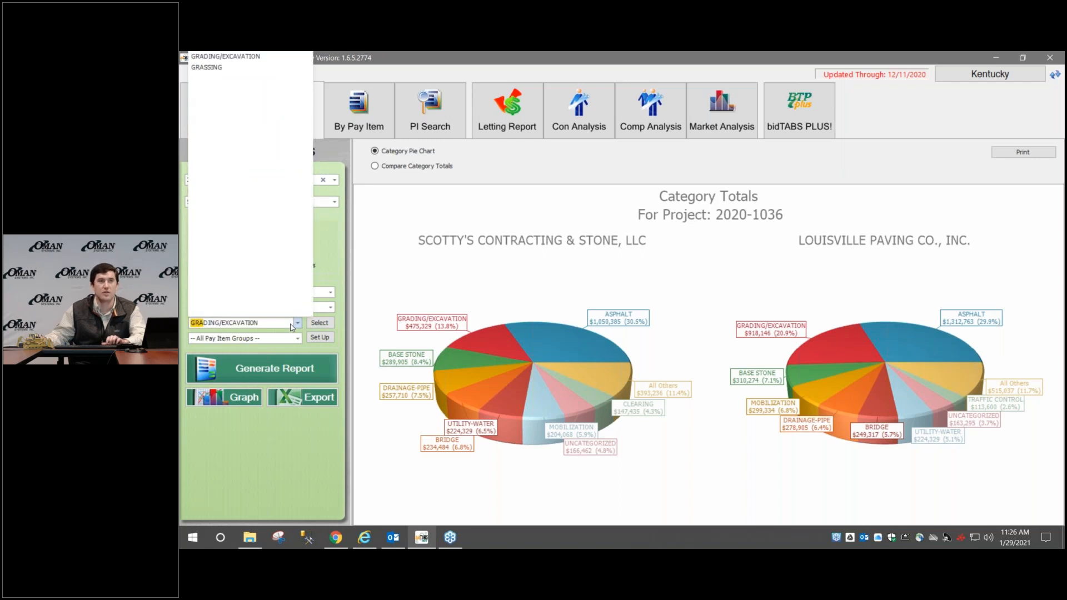
{"action": "left_click", "coordinate": [255, 57]}
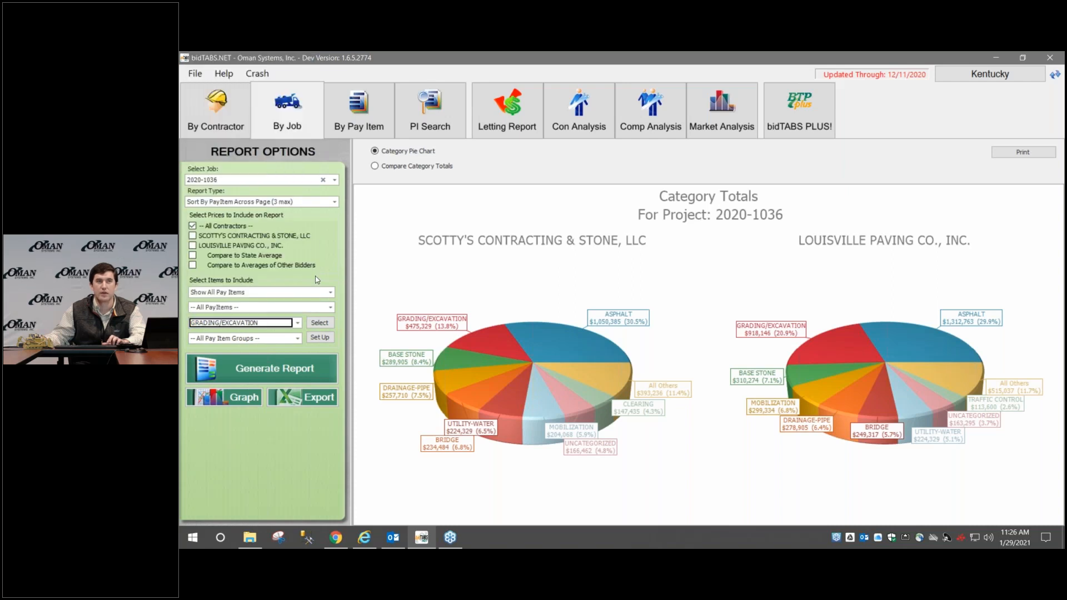
{"action": "left_click", "coordinate": [305, 369]}
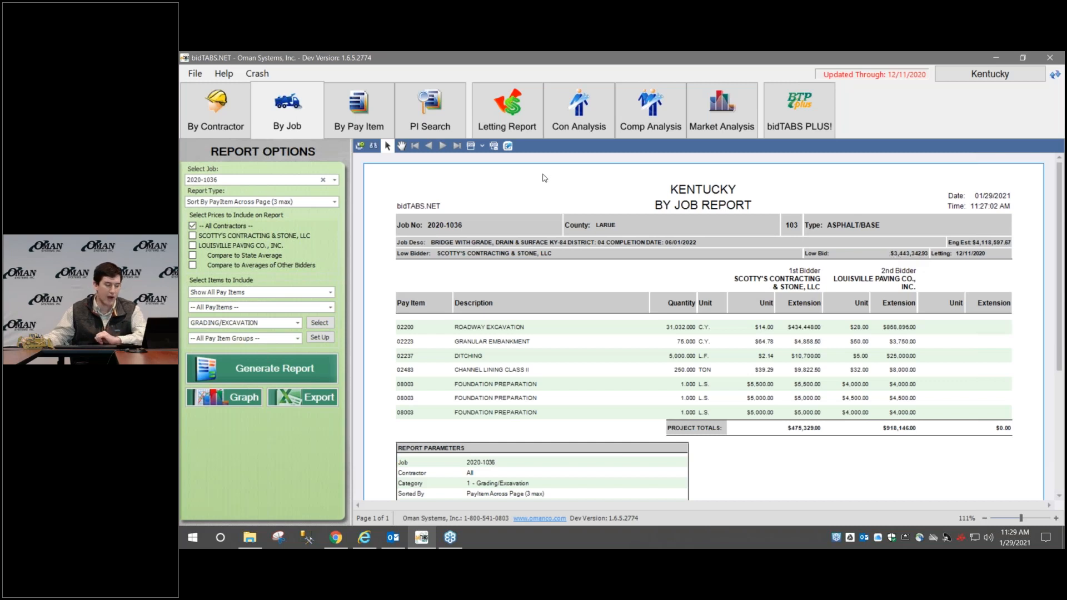
Step: Set up a By Pay Item Averages Report for pay item 01208, PIPE CULVERT HEADWALL-24 IN
{"action": "left_click", "coordinate": [350, 111]}
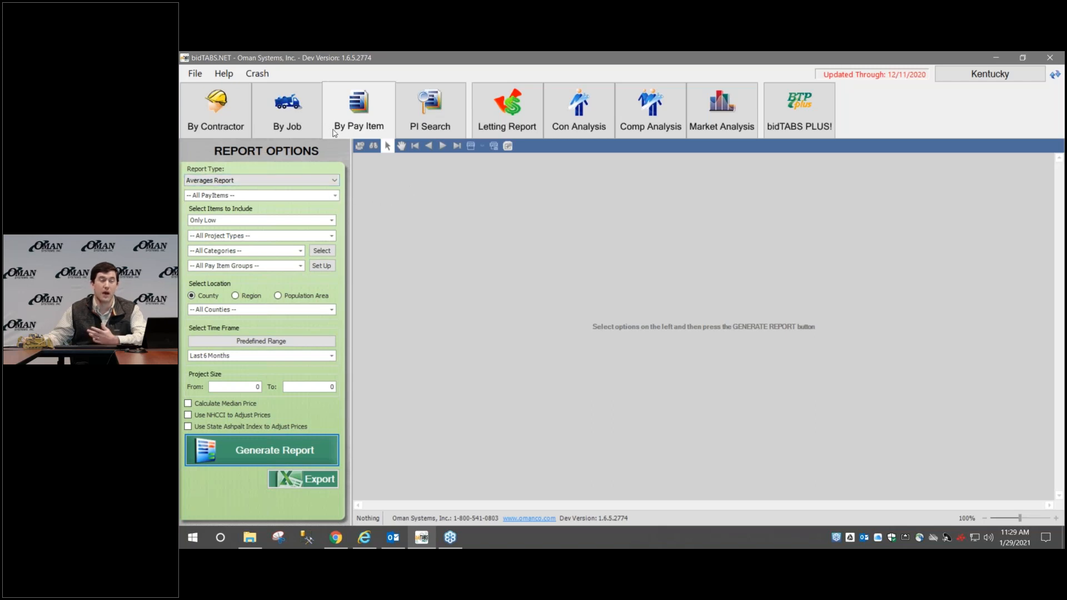
{"action": "left_click", "coordinate": [333, 180]}
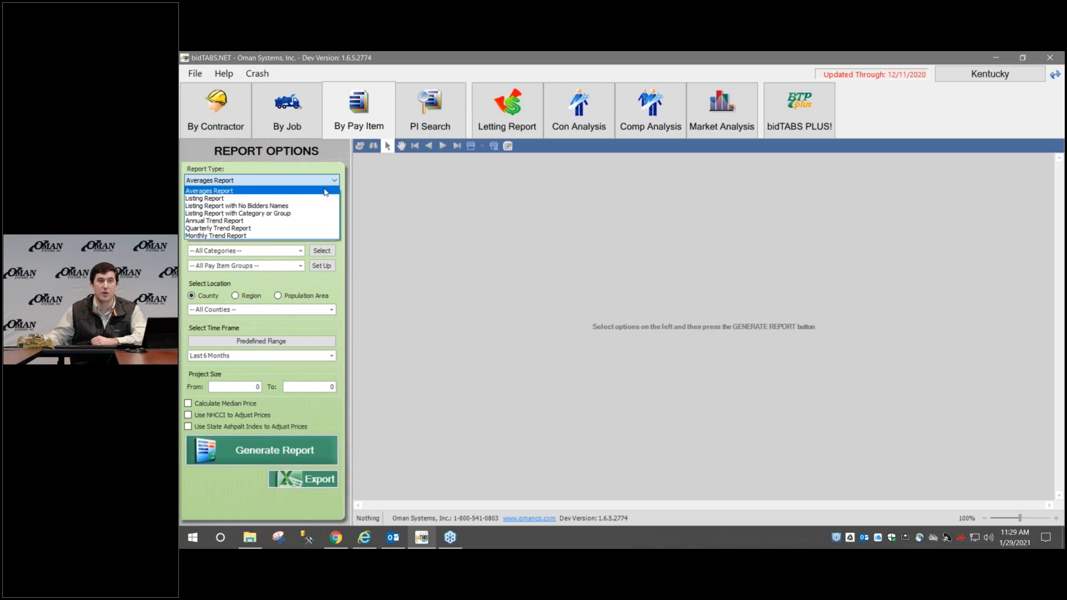
{"action": "left_click", "coordinate": [326, 191]}
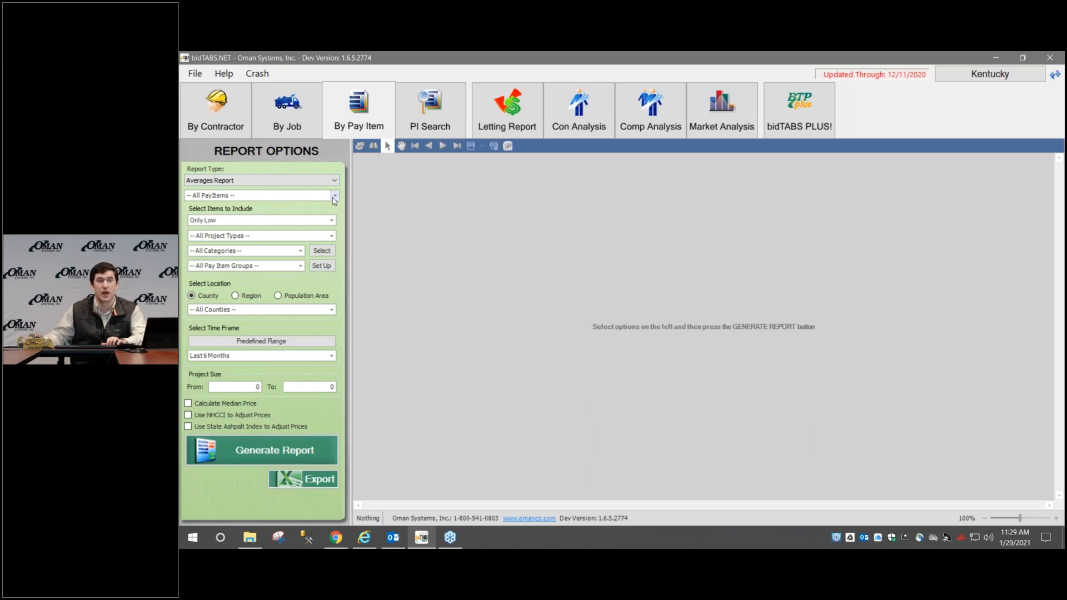
{"action": "left_click", "coordinate": [334, 196]}
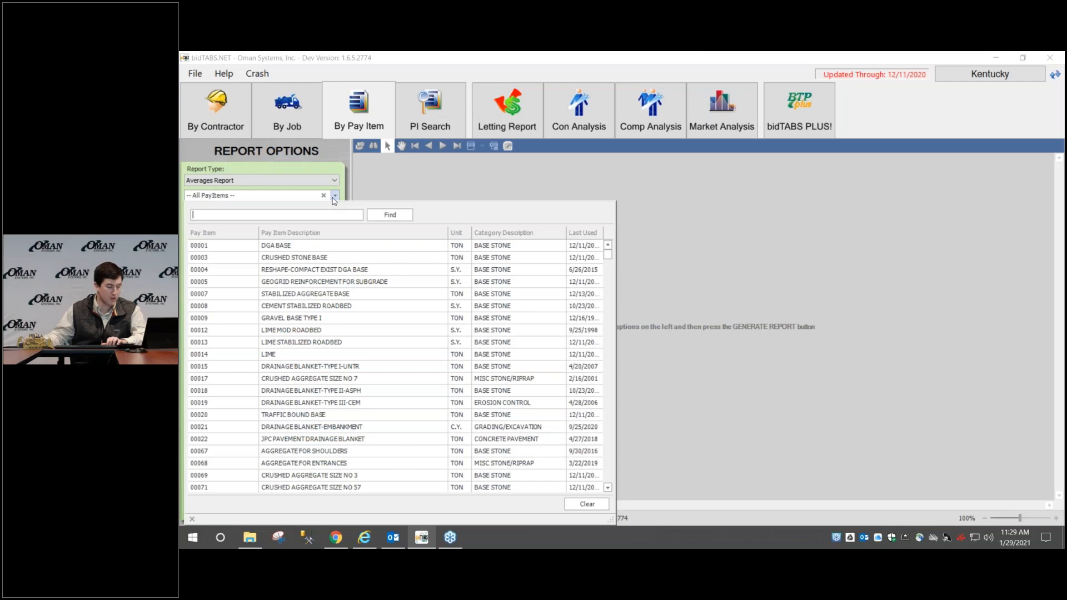
{"action": "type", "text": "01"}
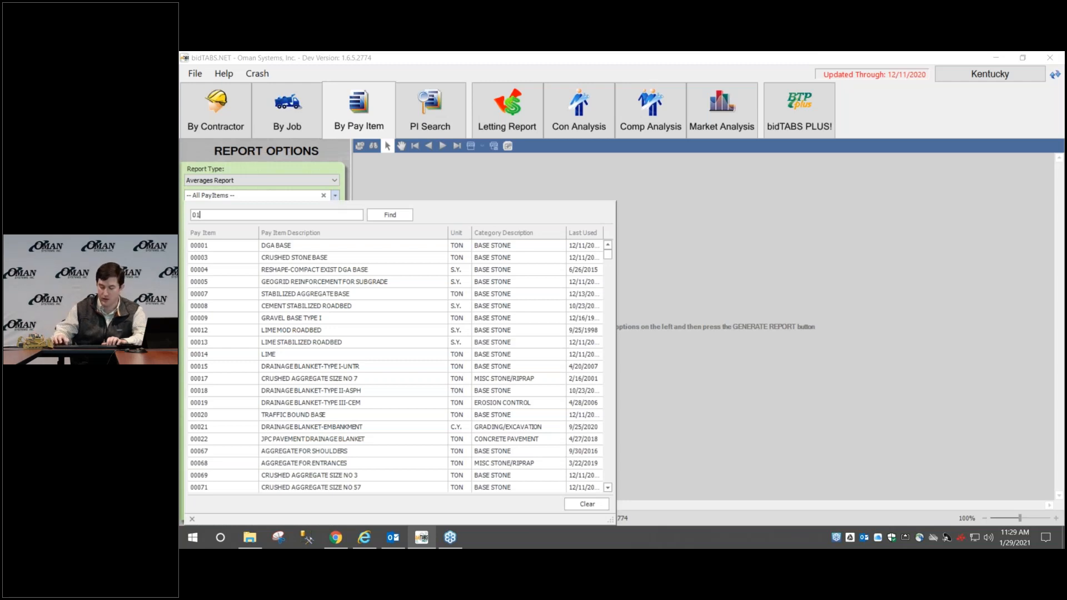
{"action": "type", "text": "208"}
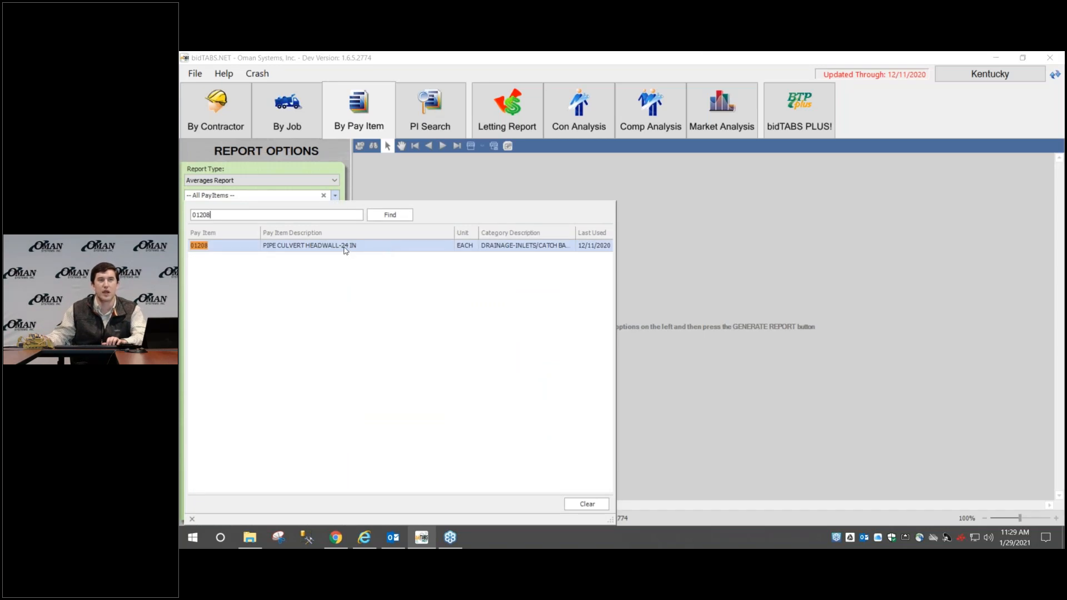
{"action": "left_click", "coordinate": [345, 250]}
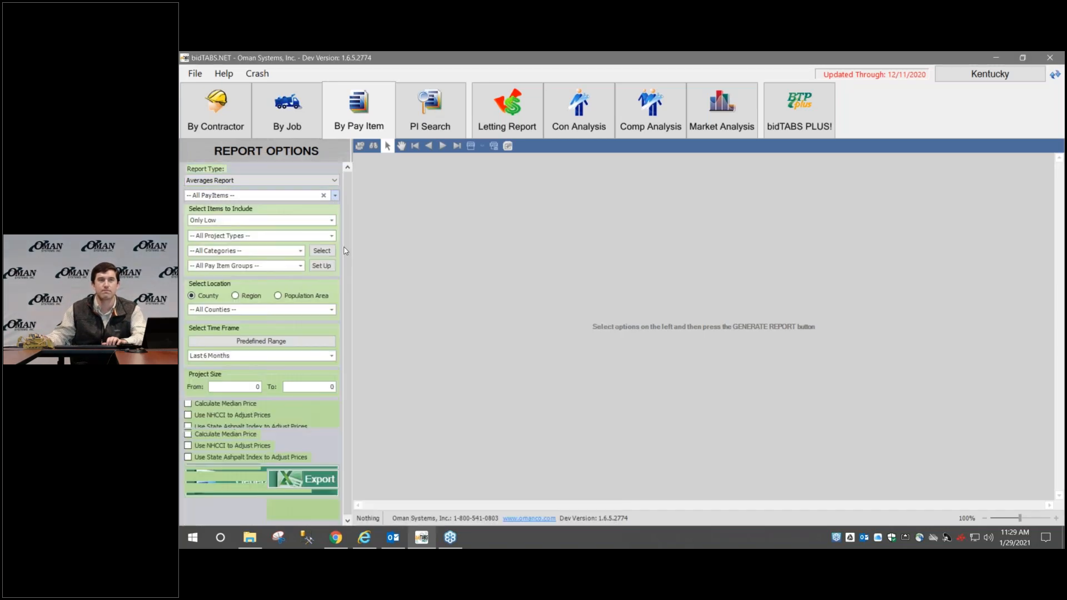
Step: Include the Low 4 prices from the Last 3 Years and generate the pay item averages report
{"action": "left_click", "coordinate": [330, 221]}
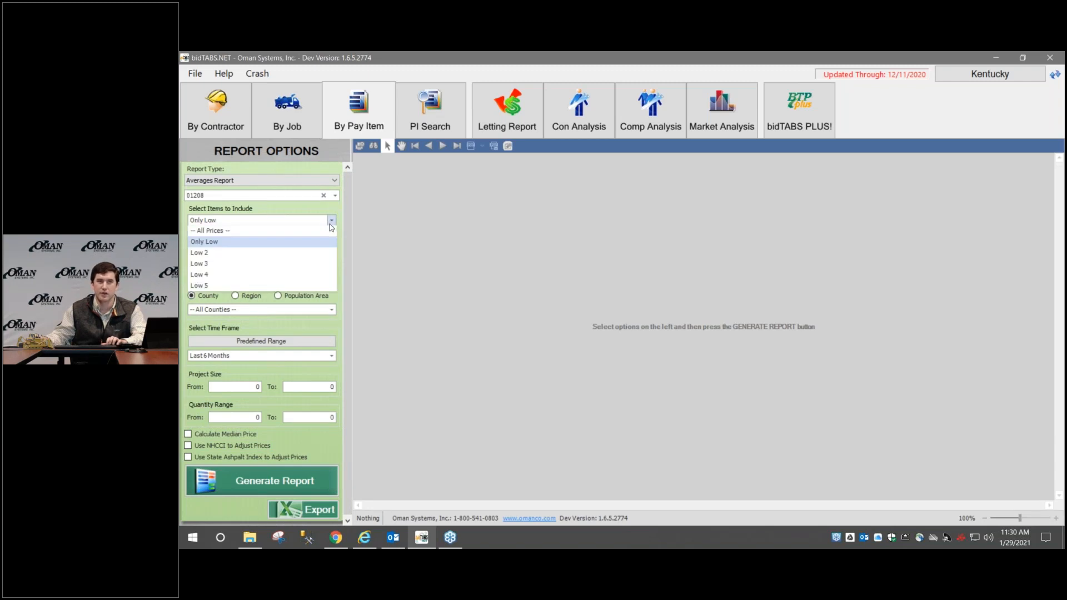
{"action": "left_click", "coordinate": [304, 278]}
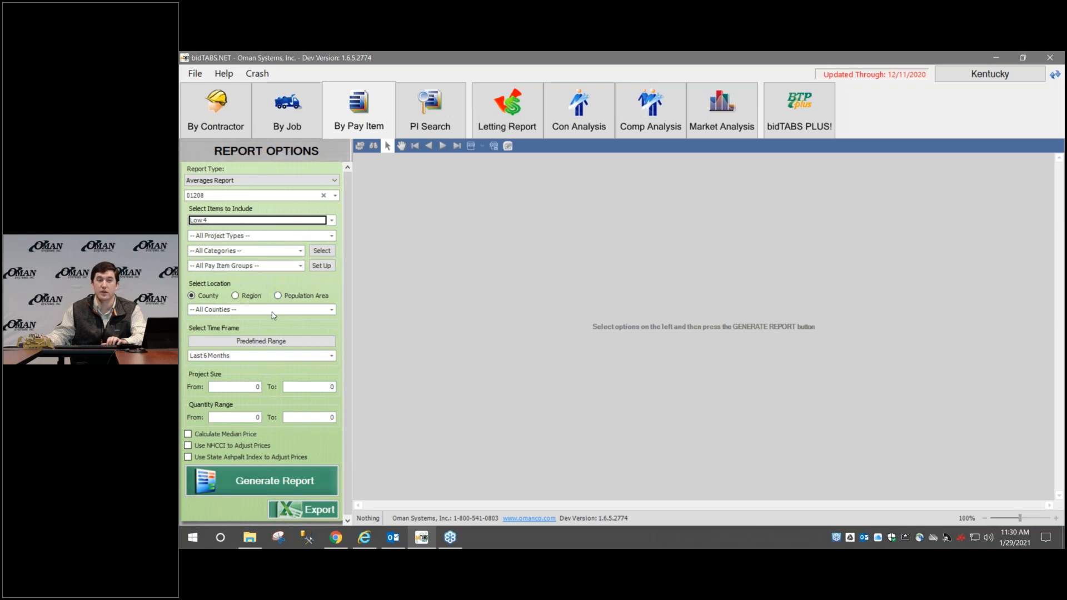
{"action": "left_click", "coordinate": [281, 357]}
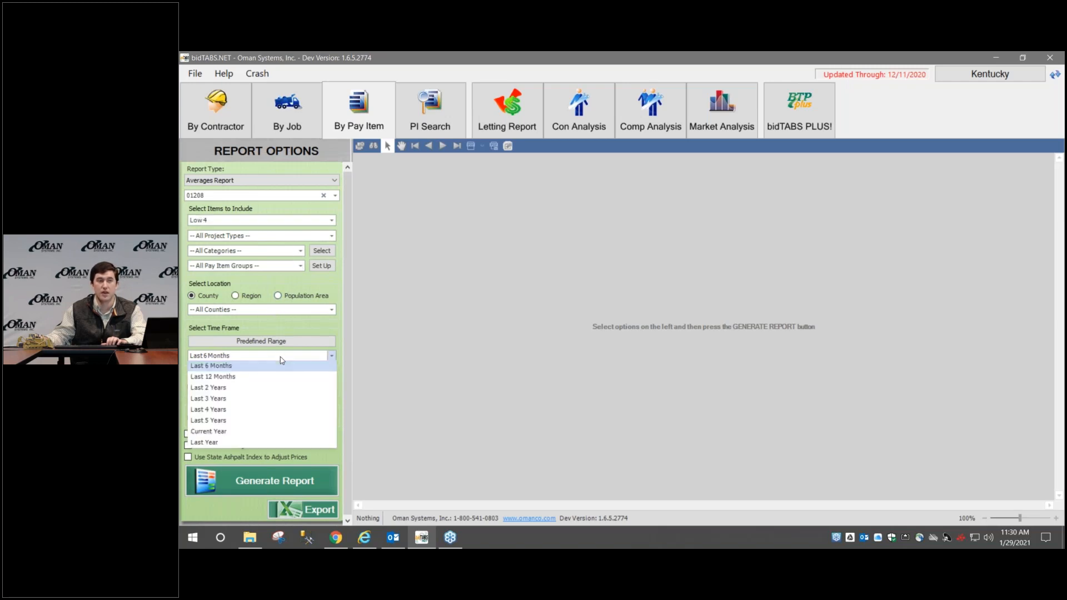
{"action": "left_click", "coordinate": [264, 399]}
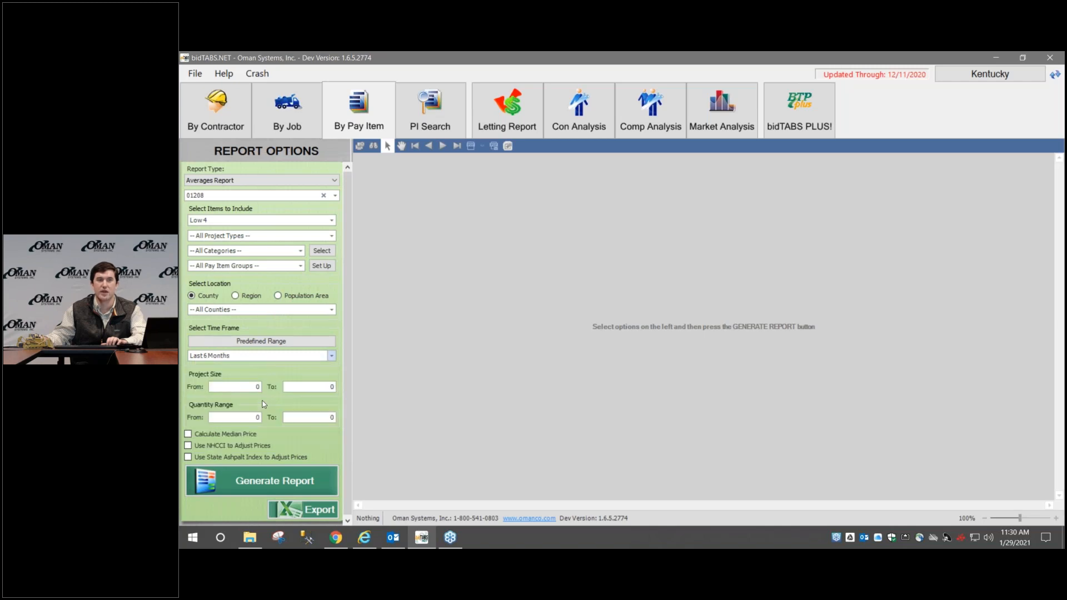
{"action": "left_click", "coordinate": [283, 478]}
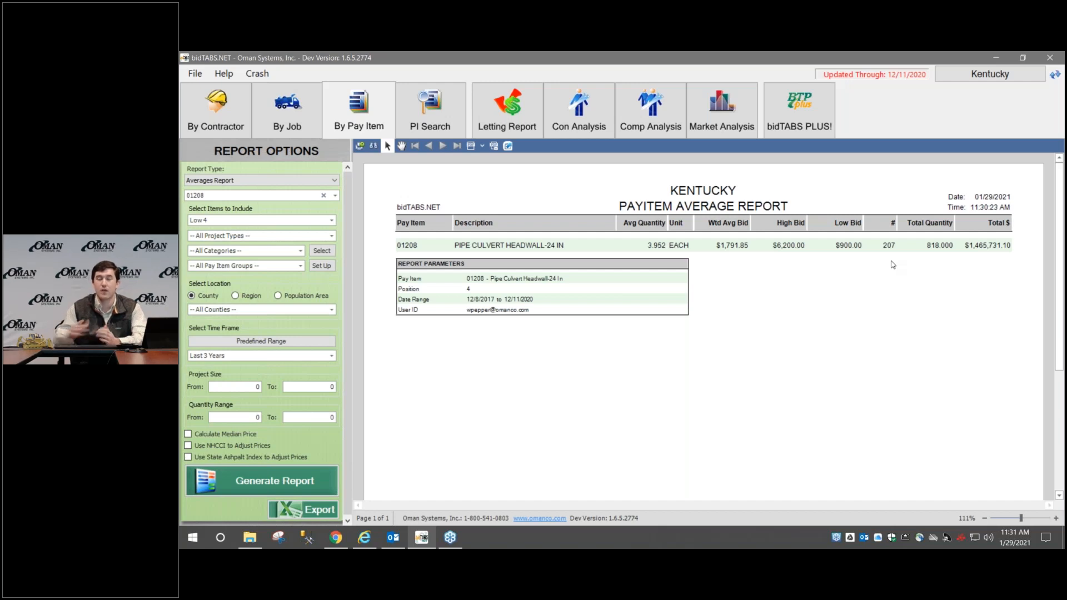
{"action": "left_click", "coordinate": [1056, 241]}
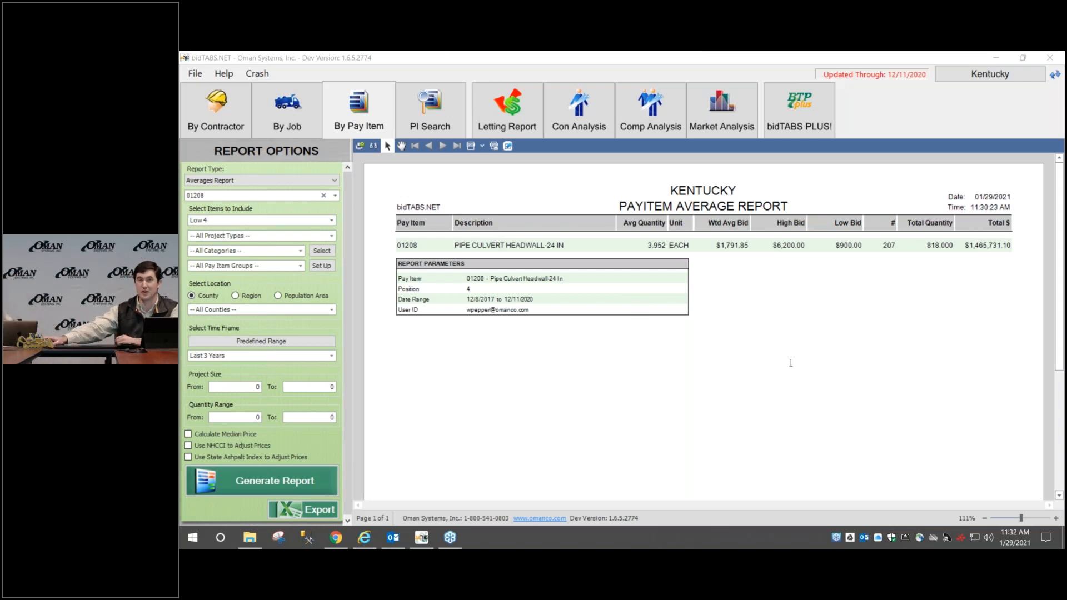
{"action": "left_click", "coordinate": [788, 168]}
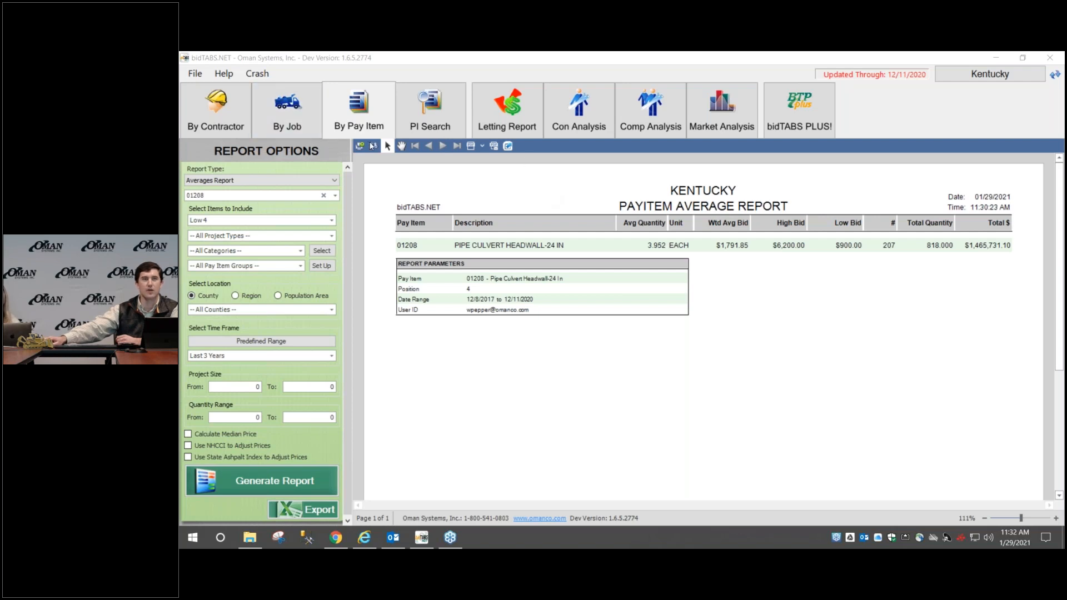
Step: Open the PI Search options and view the pay item and description search fields
{"action": "left_click", "coordinate": [405, 110]}
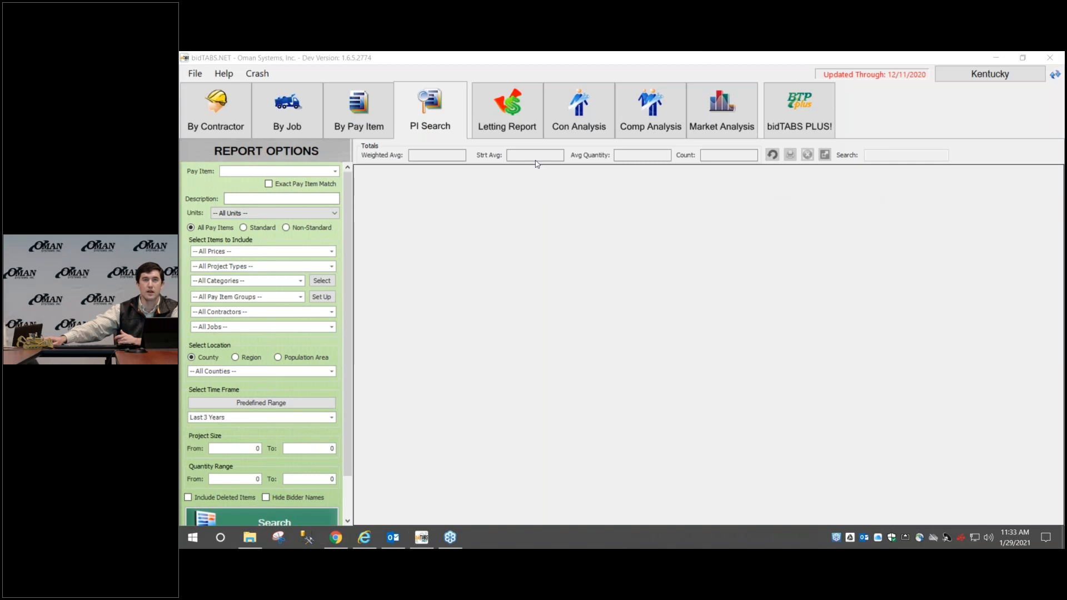
{"action": "left_click", "coordinate": [247, 197]}
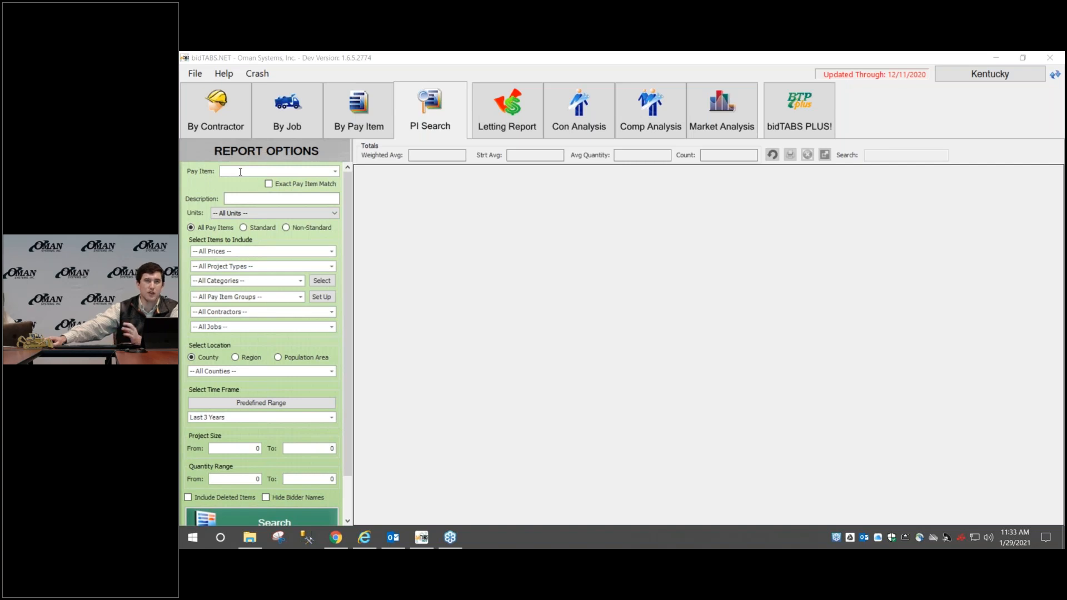
{"action": "left_click", "coordinate": [251, 198]}
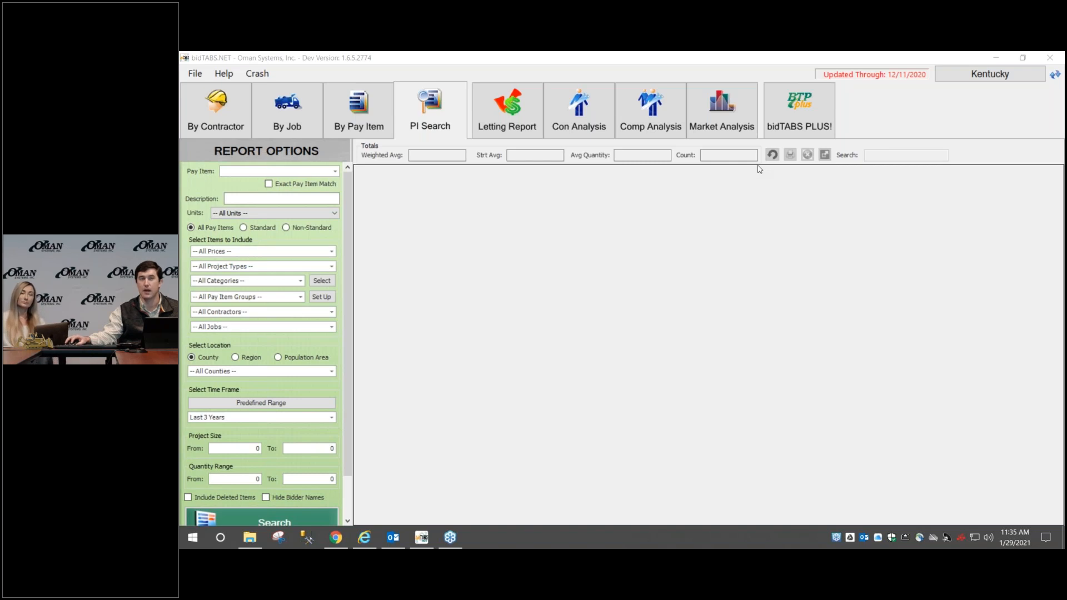
Step: Return to the Larue County bidTABS PLUS project, change its project state to Missouri and open its additional settings
{"action": "left_click", "coordinate": [794, 120]}
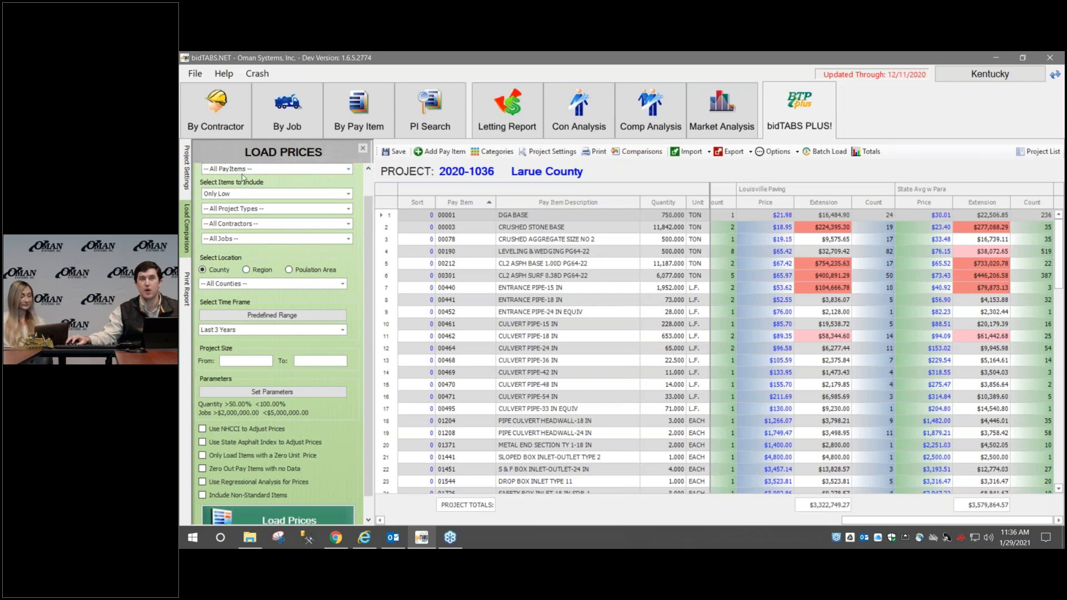
{"action": "left_click", "coordinate": [183, 167]}
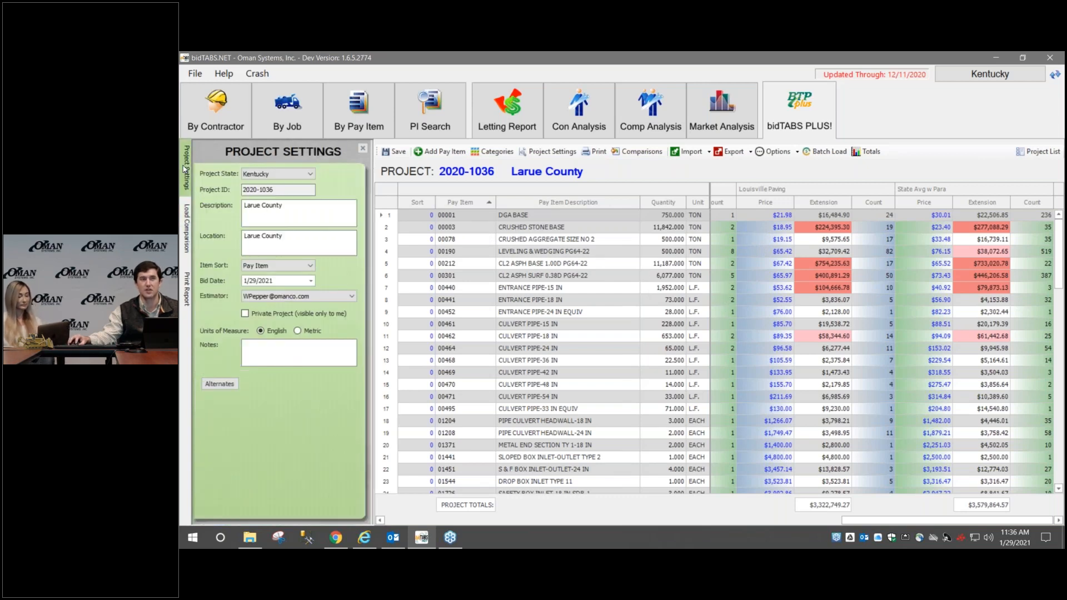
{"action": "left_click", "coordinate": [256, 175]}
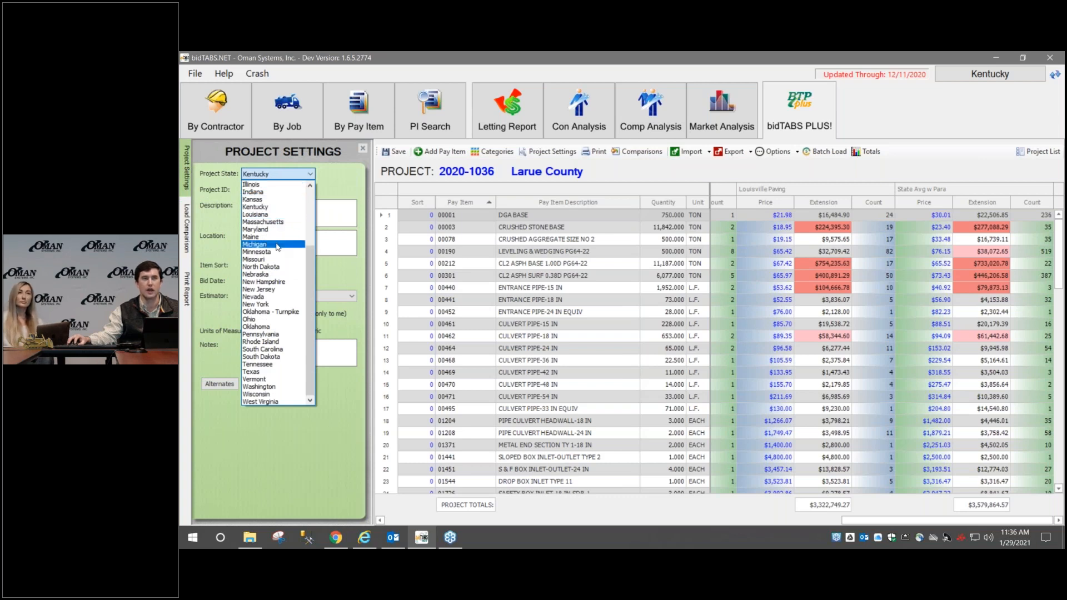
{"action": "left_click", "coordinate": [278, 260]}
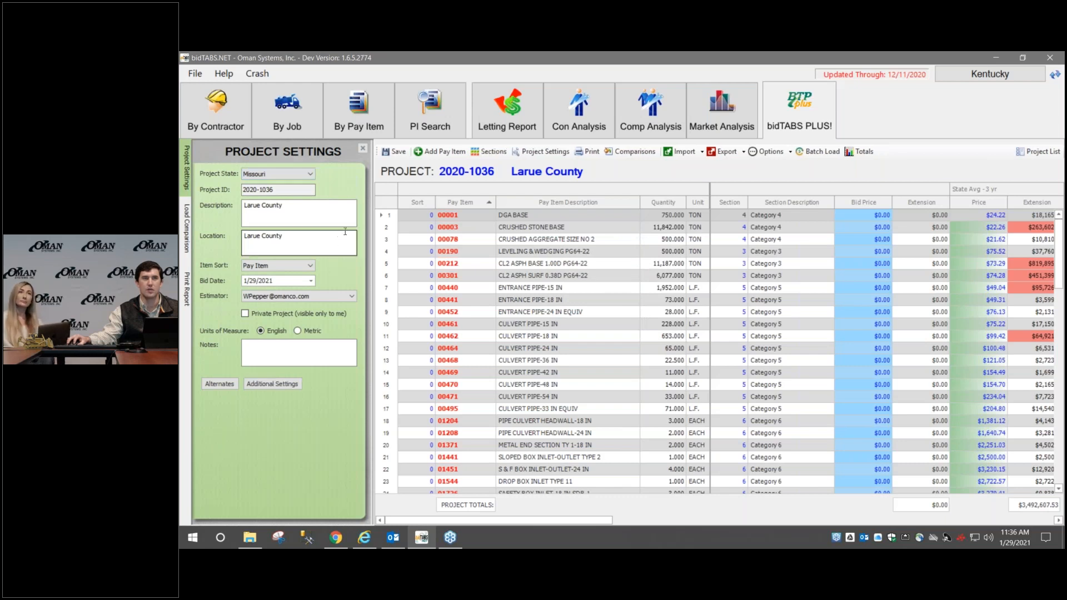
{"action": "left_click", "coordinate": [285, 386]}
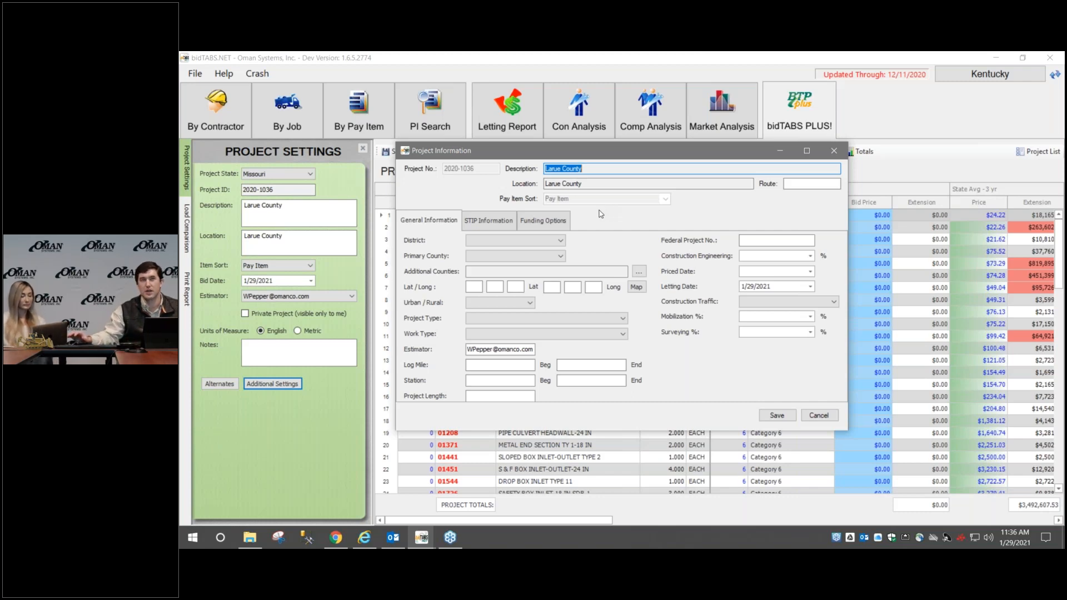
Step: Review the Funding Options and STIP Information in the project information, and return to the General Information fields
{"action": "left_click", "coordinate": [537, 222]}
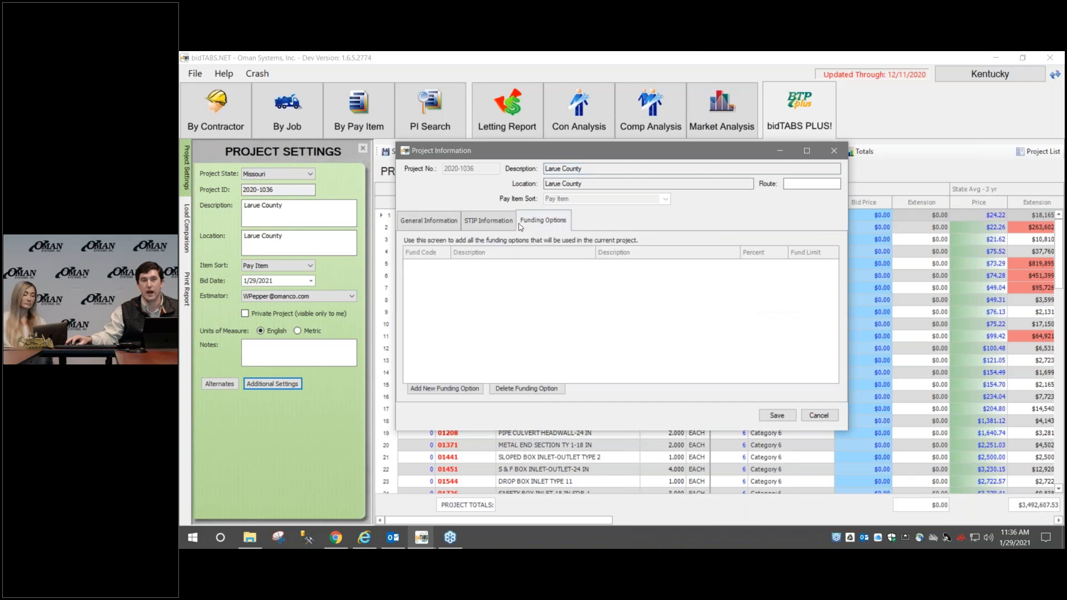
{"action": "left_click", "coordinate": [501, 224]}
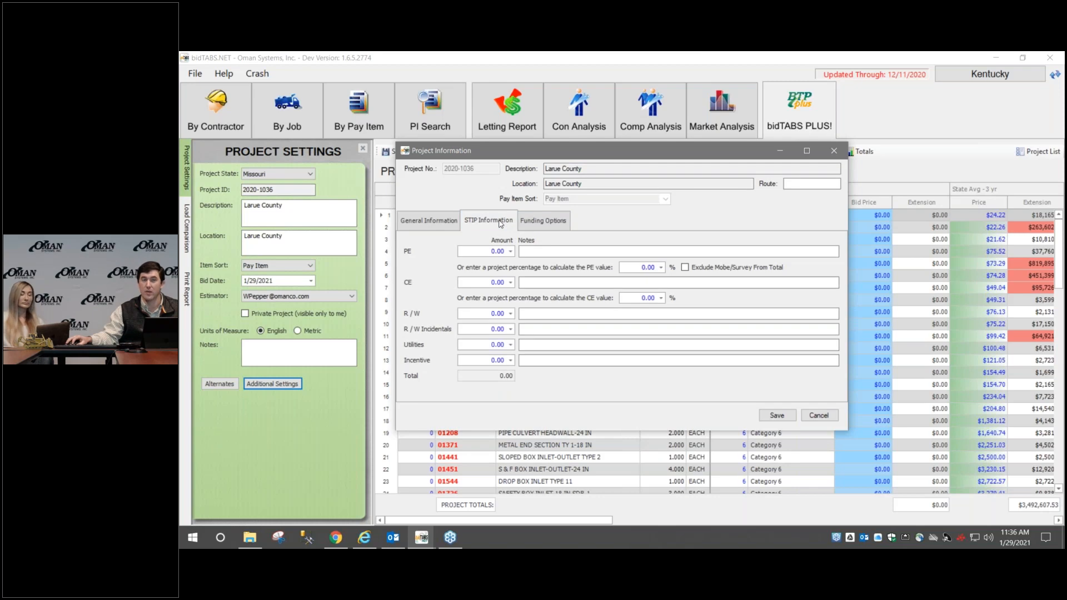
{"action": "left_click", "coordinate": [443, 220]}
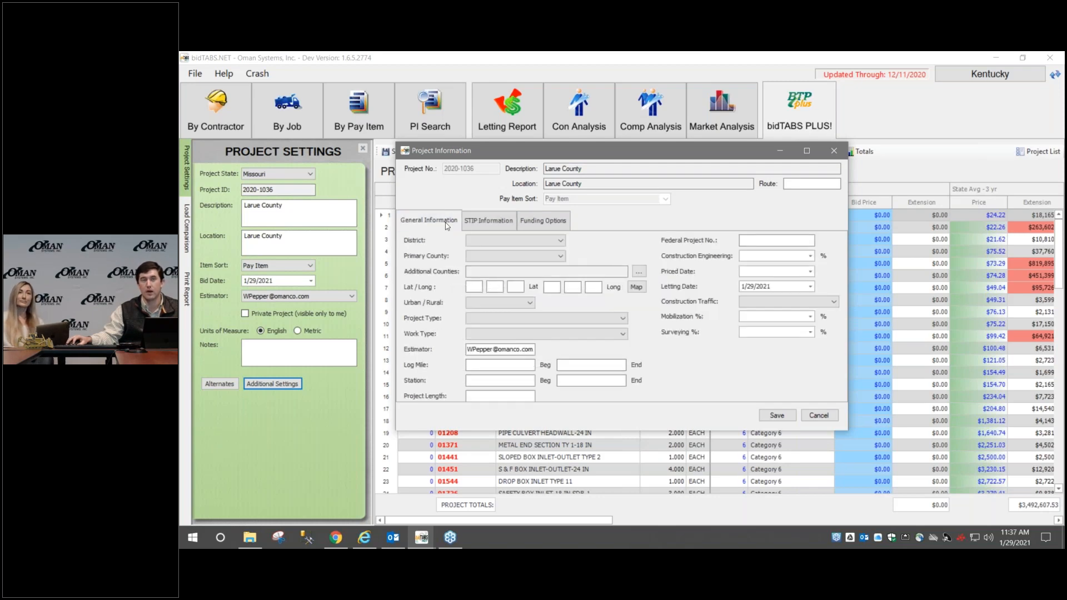
Step: Check the District and Primary County choices for the Missouri project, and close the project information without saving
{"action": "left_click", "coordinate": [483, 245]}
{"action": "left_click", "coordinate": [483, 245]}
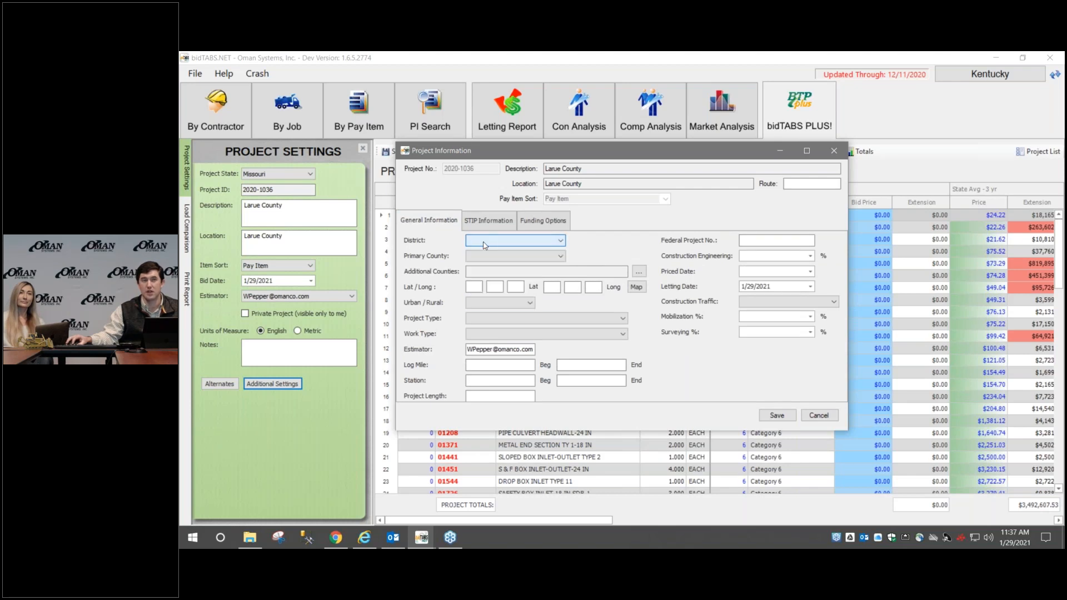
{"action": "left_click", "coordinate": [486, 255]}
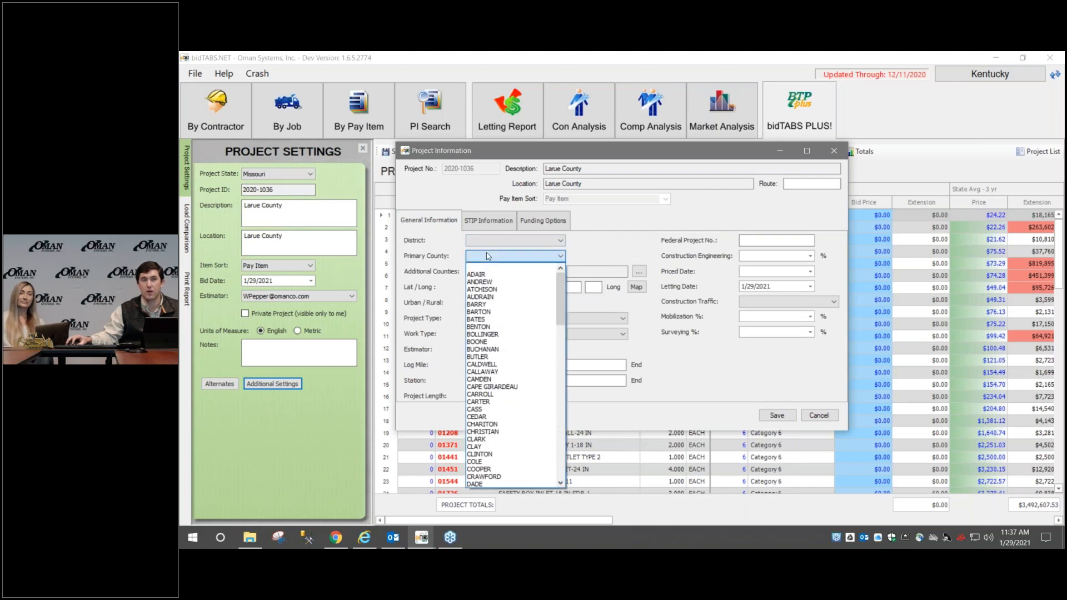
{"action": "left_click", "coordinate": [486, 255]}
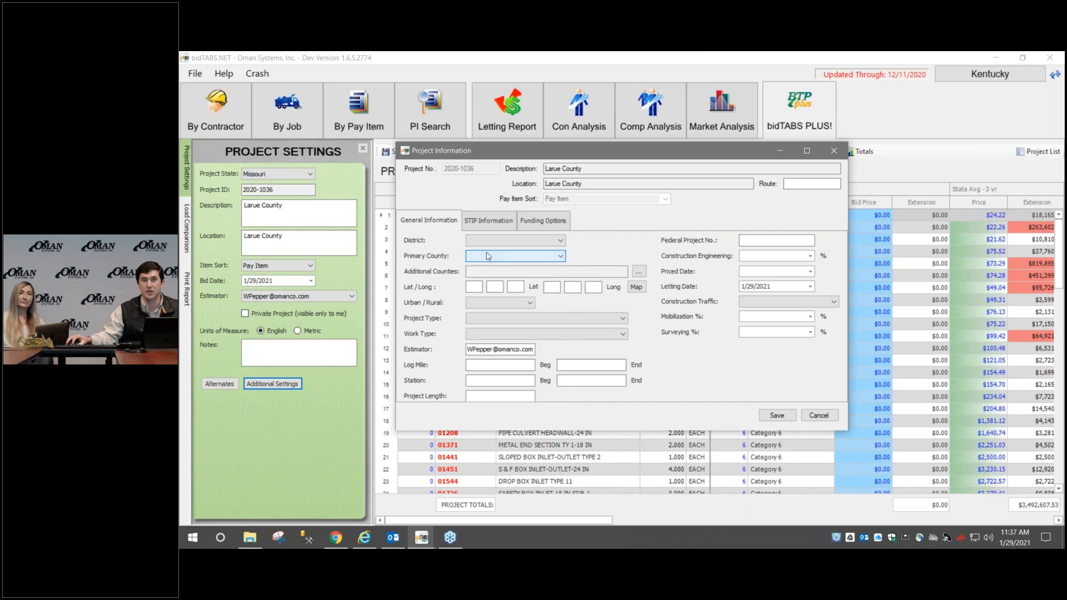
{"action": "left_click", "coordinate": [490, 284]}
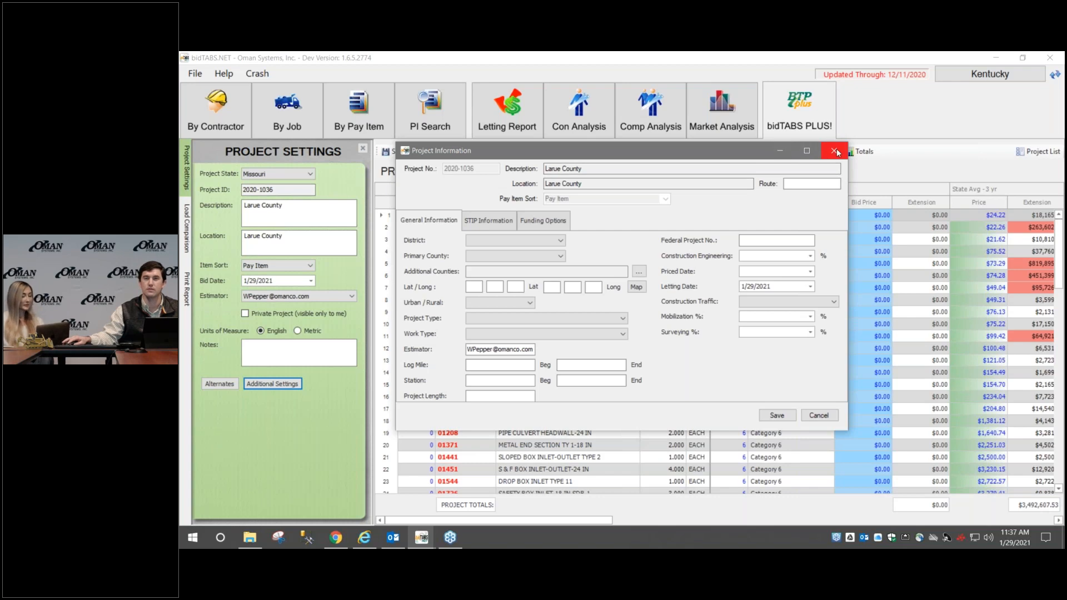
{"action": "left_click", "coordinate": [824, 418]}
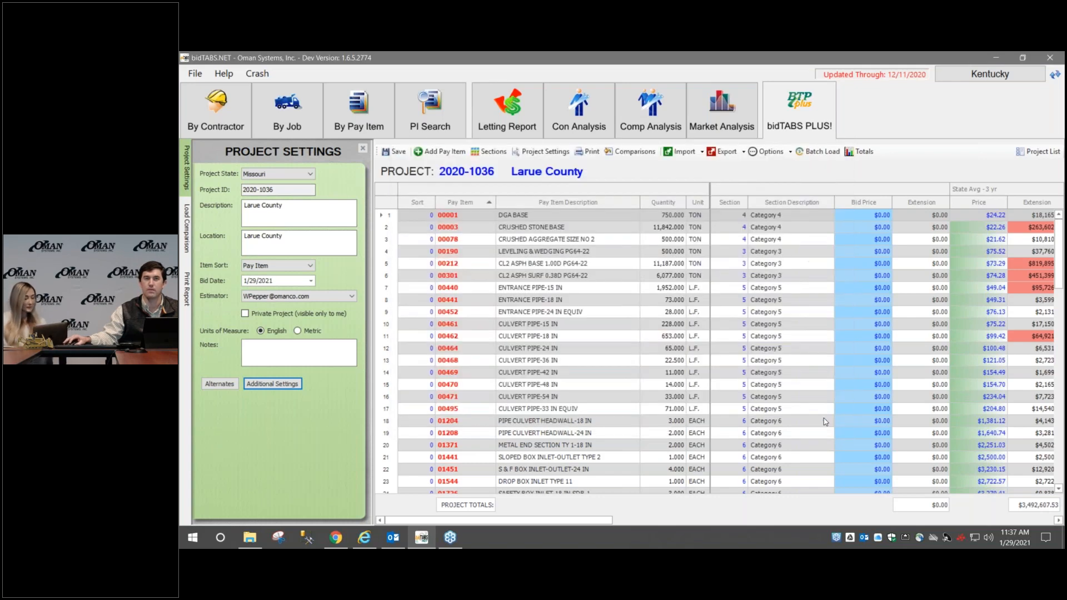